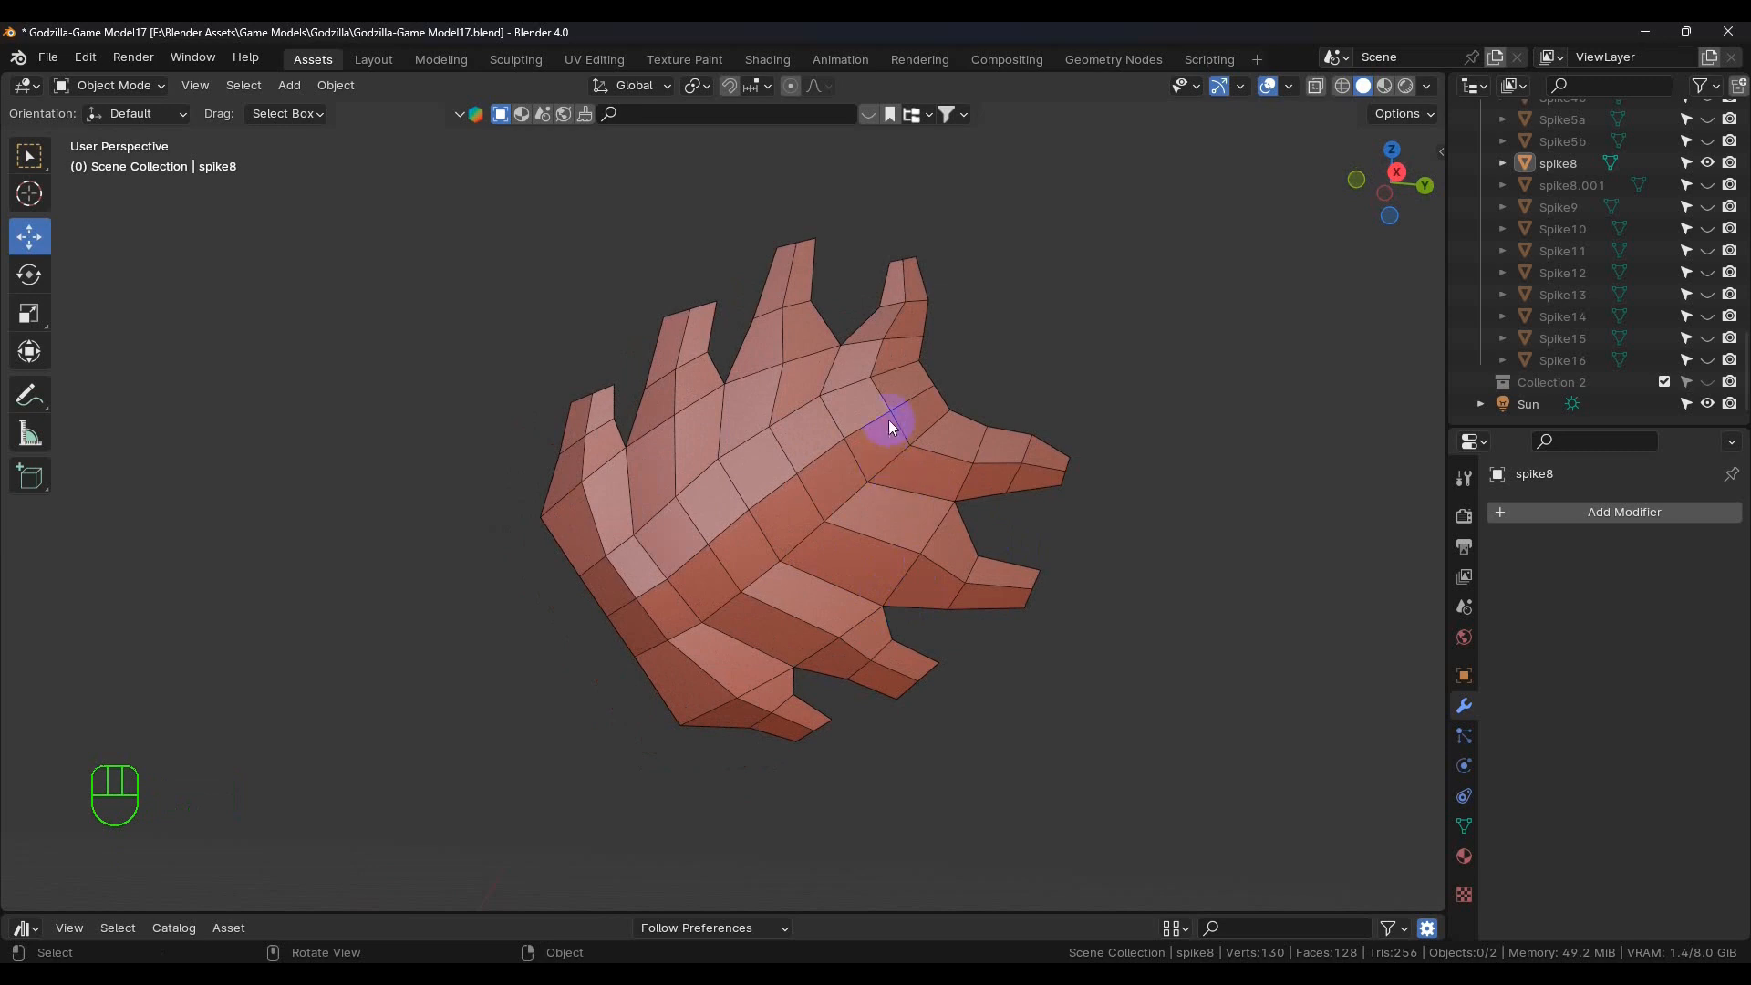
Add a Multiresolution modifier to spike8 and subdivide it once
{"action": "scroll", "coordinate": [857, 452], "scroll_direction": "down", "scroll_amount": 2}
{"action": "scroll", "coordinate": [843, 435], "scroll_direction": "up", "scroll_amount": 4}
{"action": "middle_click_drag", "start_coordinate": [842, 435], "coordinate": [855, 509]}
{"action": "scroll", "coordinate": [861, 498], "scroll_direction": "down", "scroll_amount": 2}
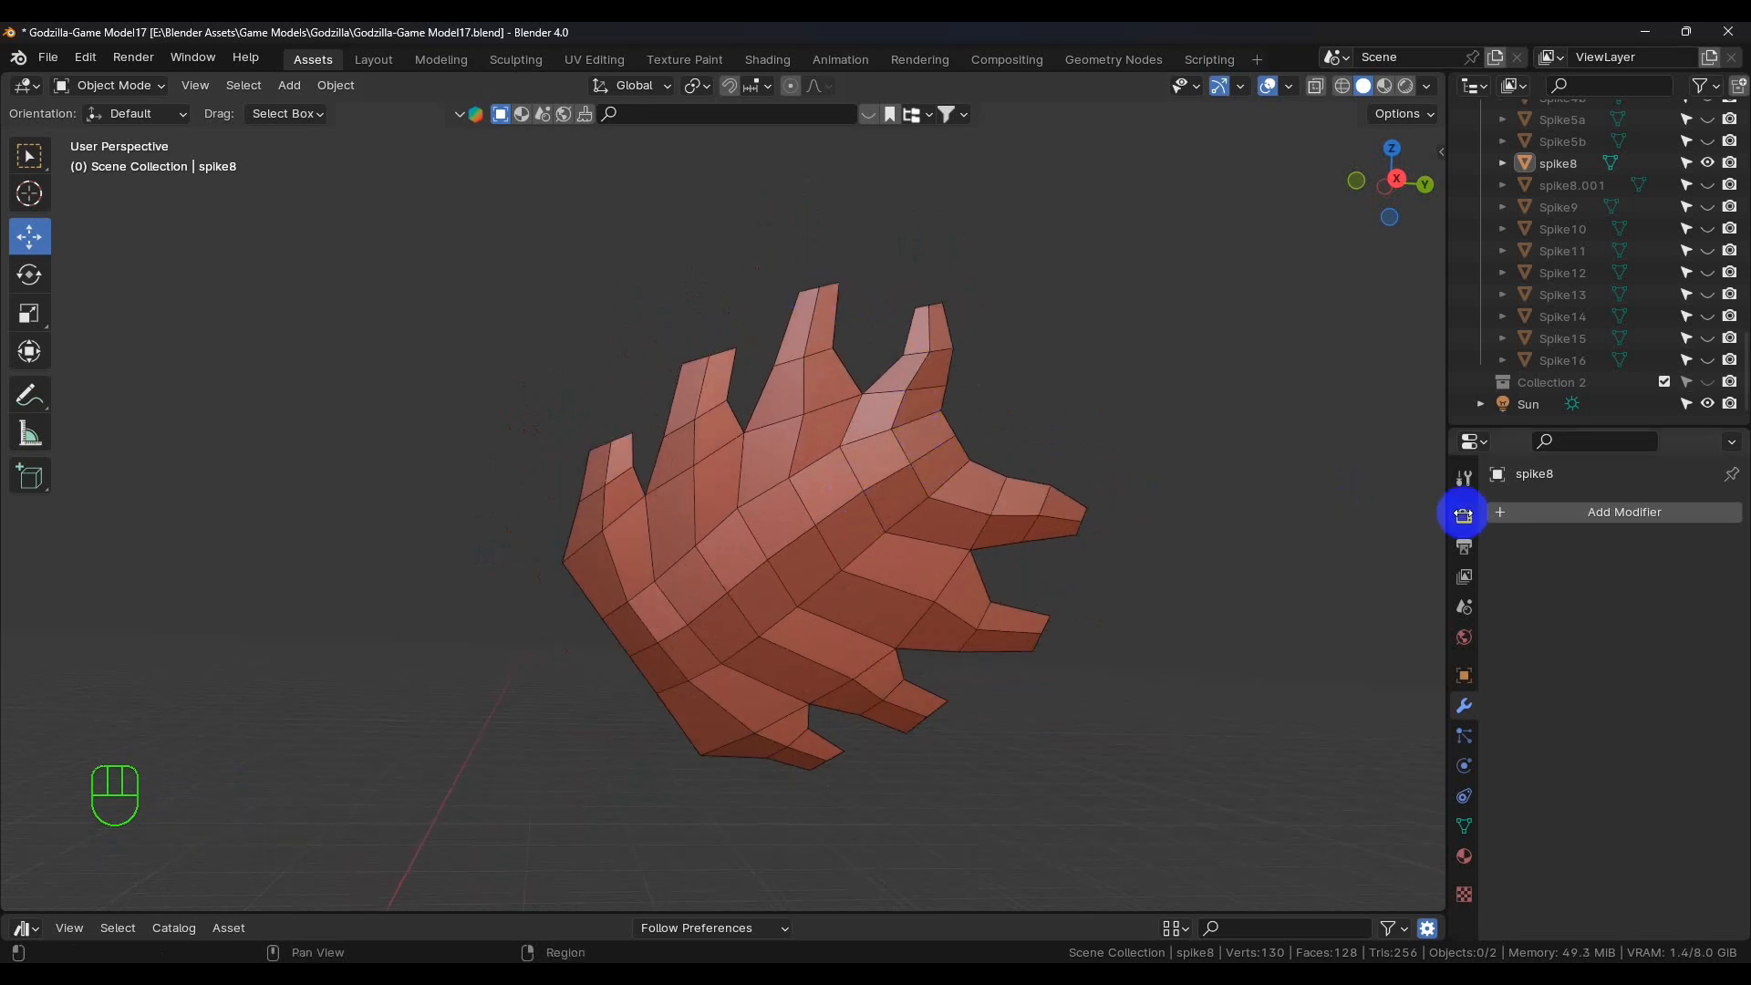
{"action": "left_click", "coordinate": [1588, 515]}
{"action": "left_click", "coordinate": [1495, 518]}
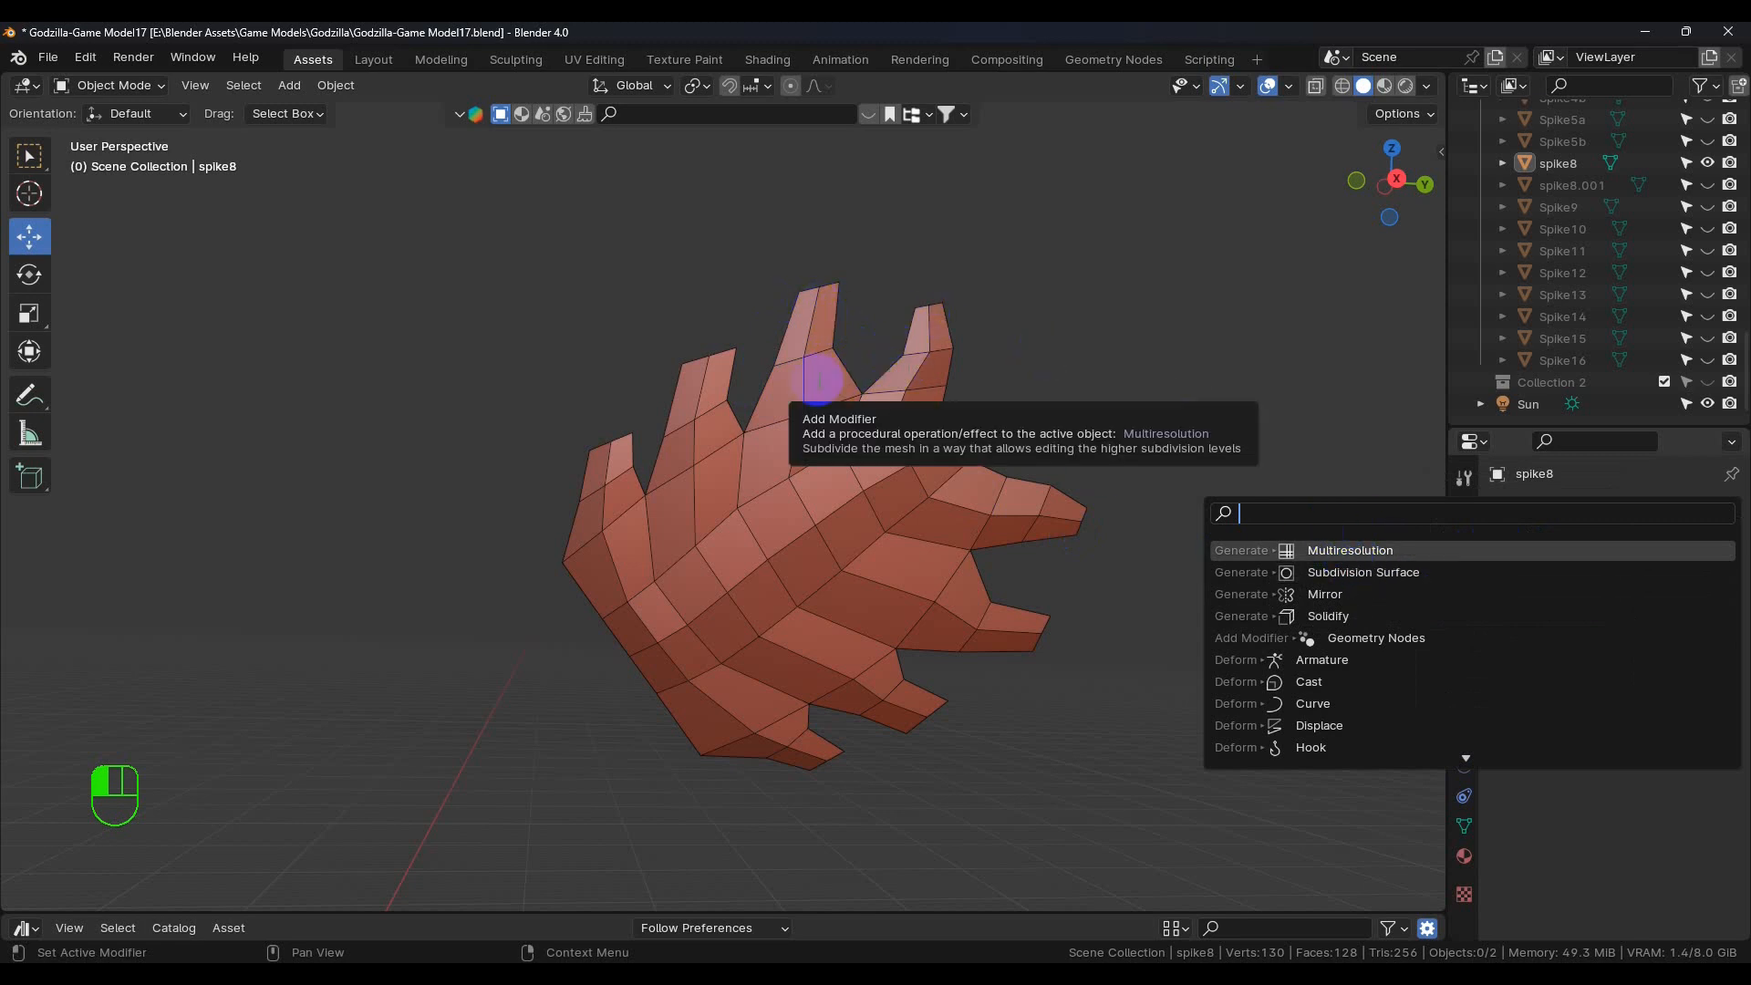
{"action": "left_click", "coordinate": [1373, 551]}
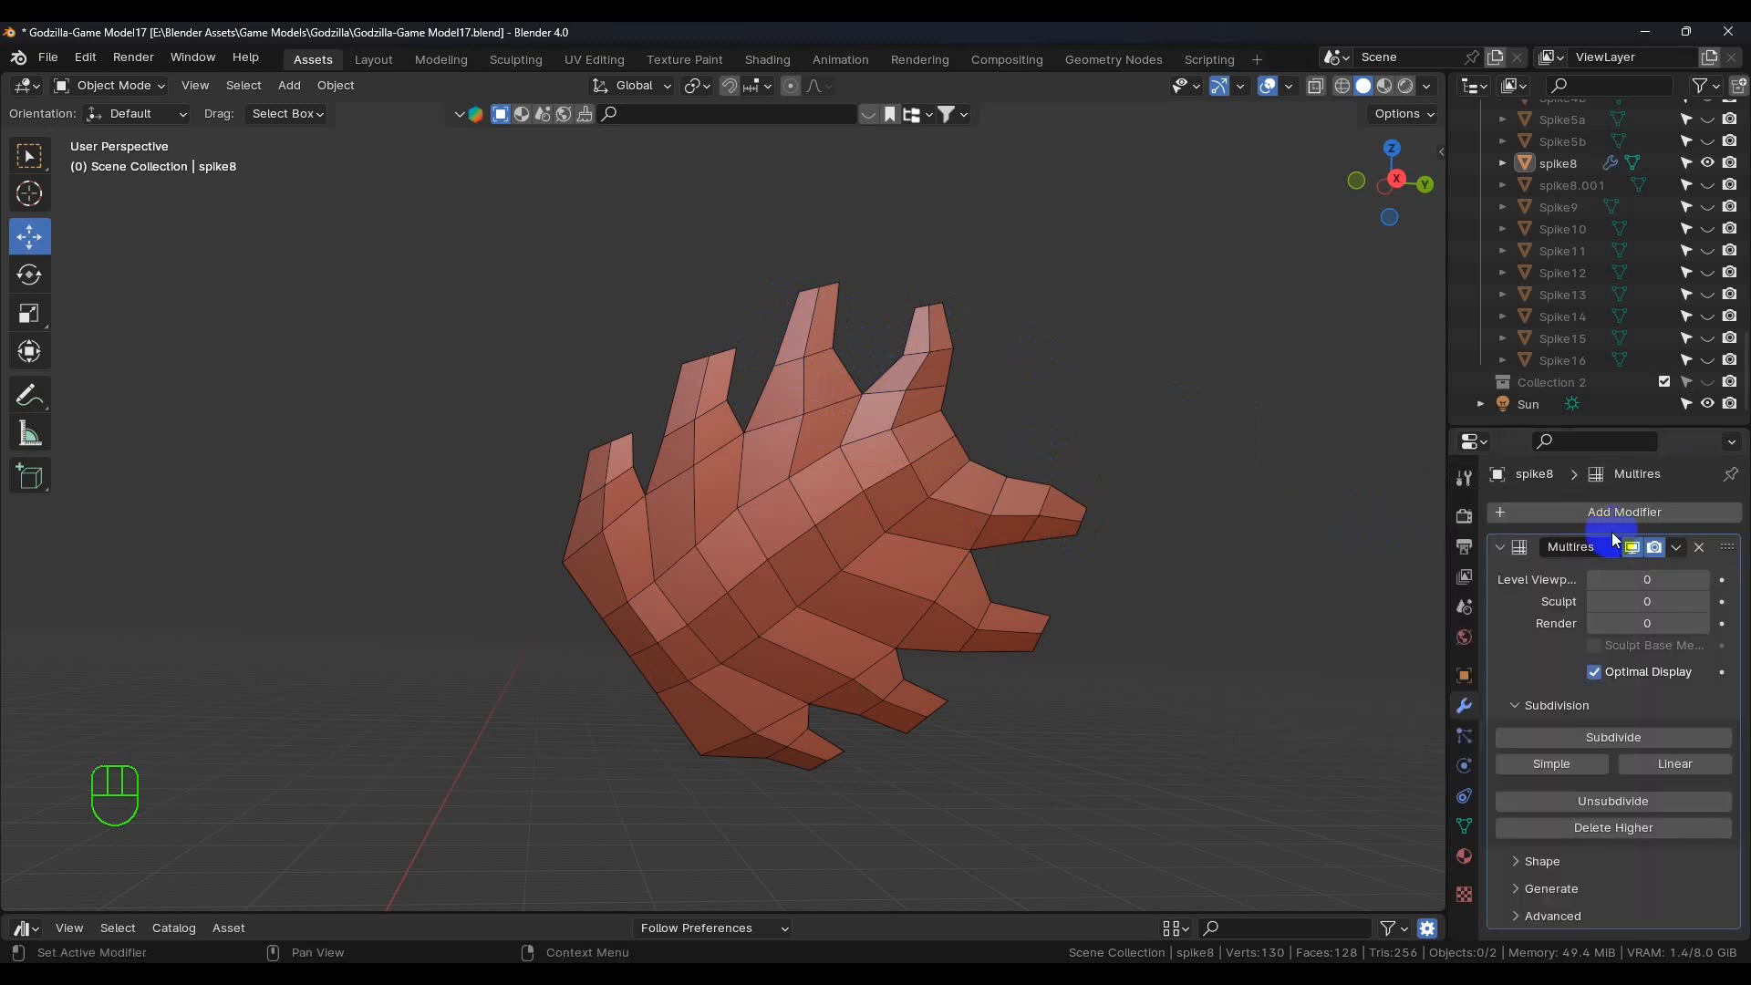
{"action": "left_click", "coordinate": [1623, 735]}
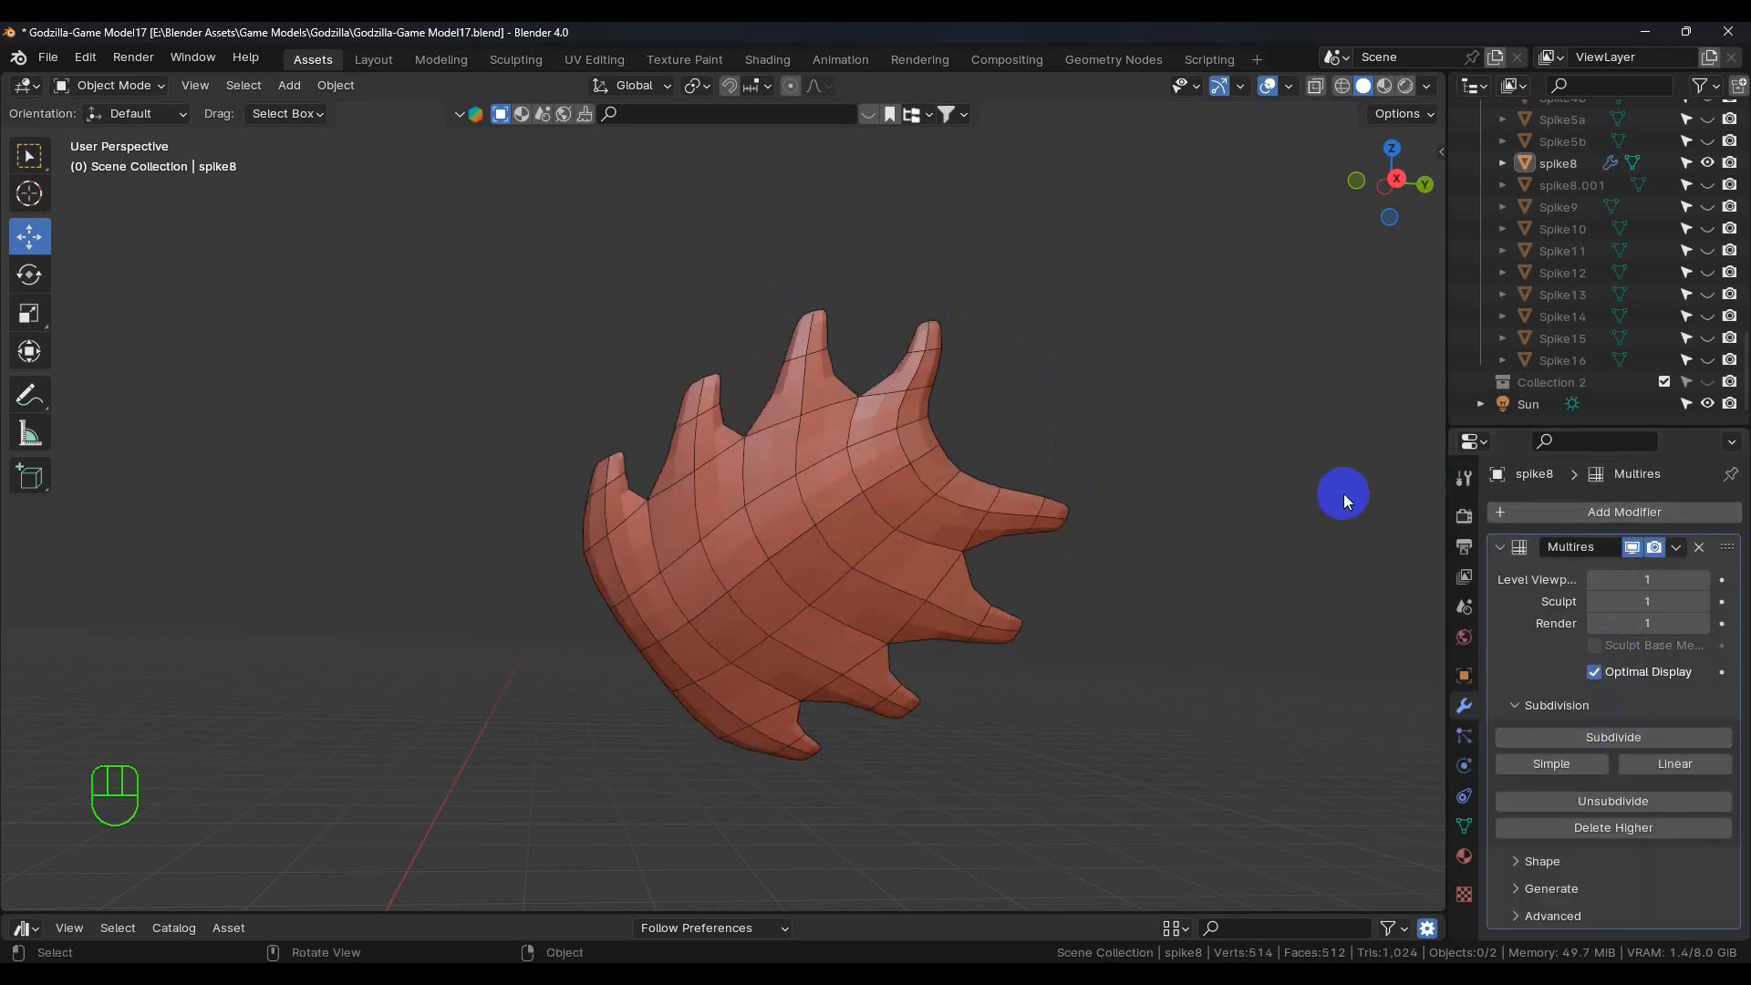
Hide the Multires modifier in the viewport and, in Edit Mode, move the tip vertices of the tallest spike upward to lengthen it
{"action": "left_click", "coordinate": [1631, 548]}
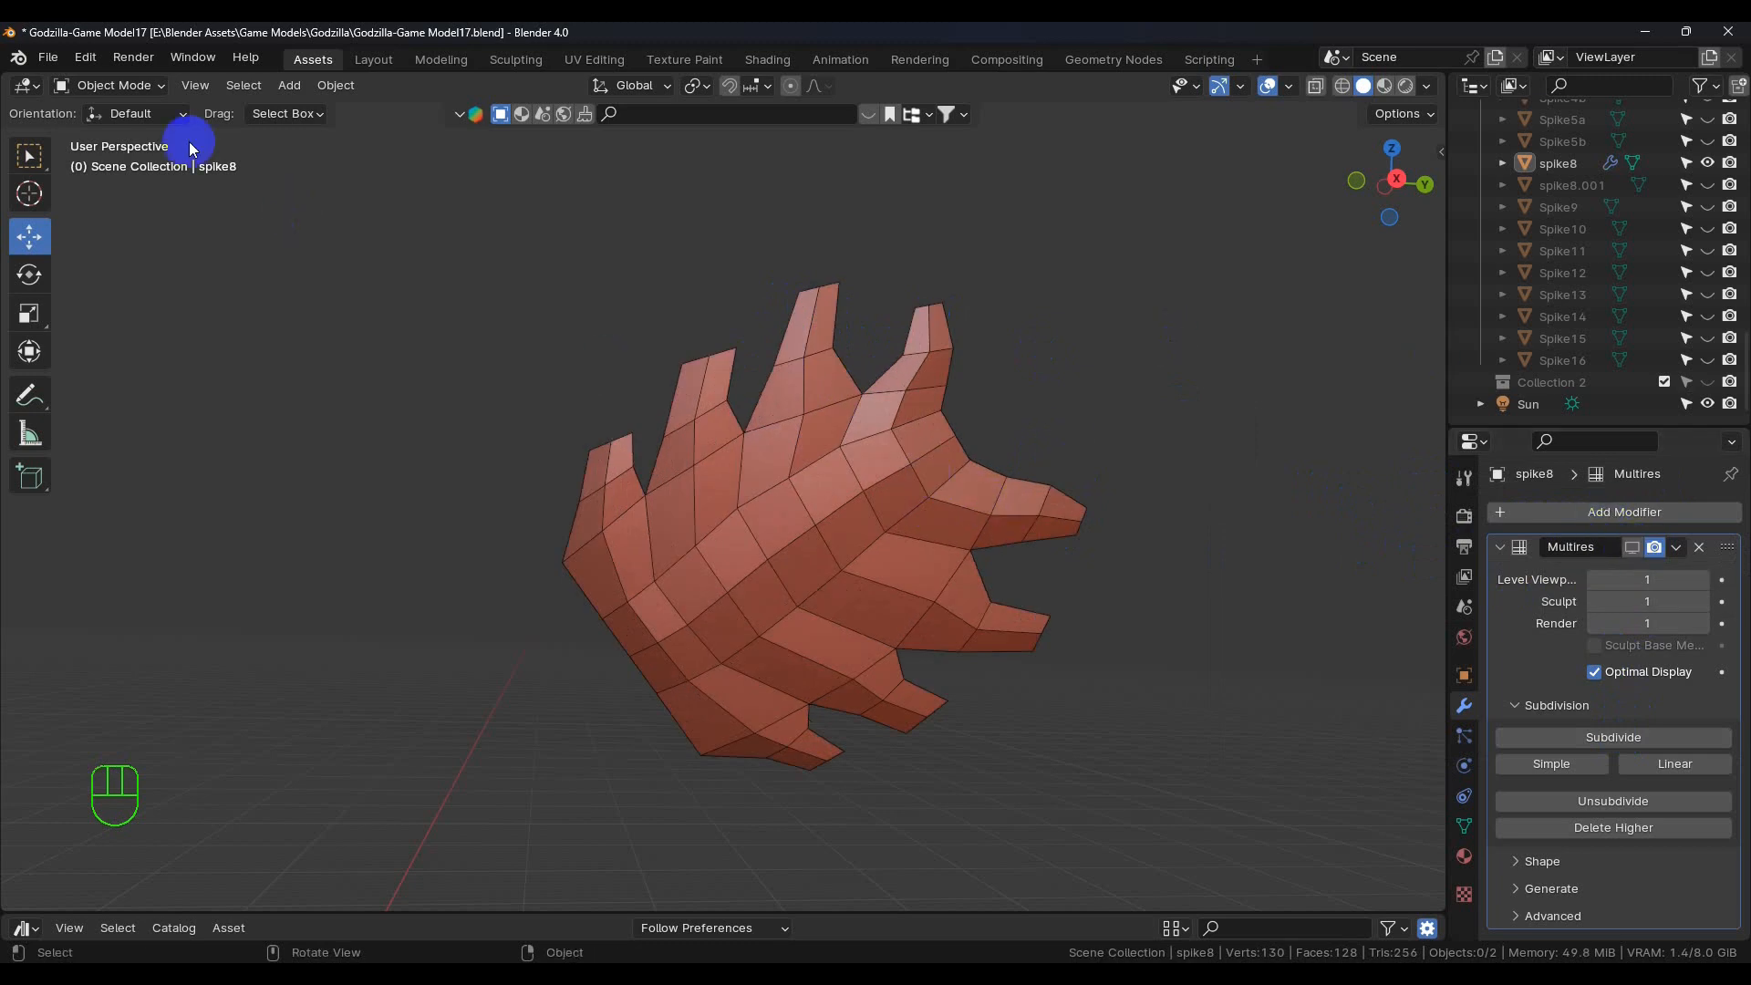
{"action": "left_click", "coordinate": [137, 84]}
{"action": "left_click", "coordinate": [137, 132]}
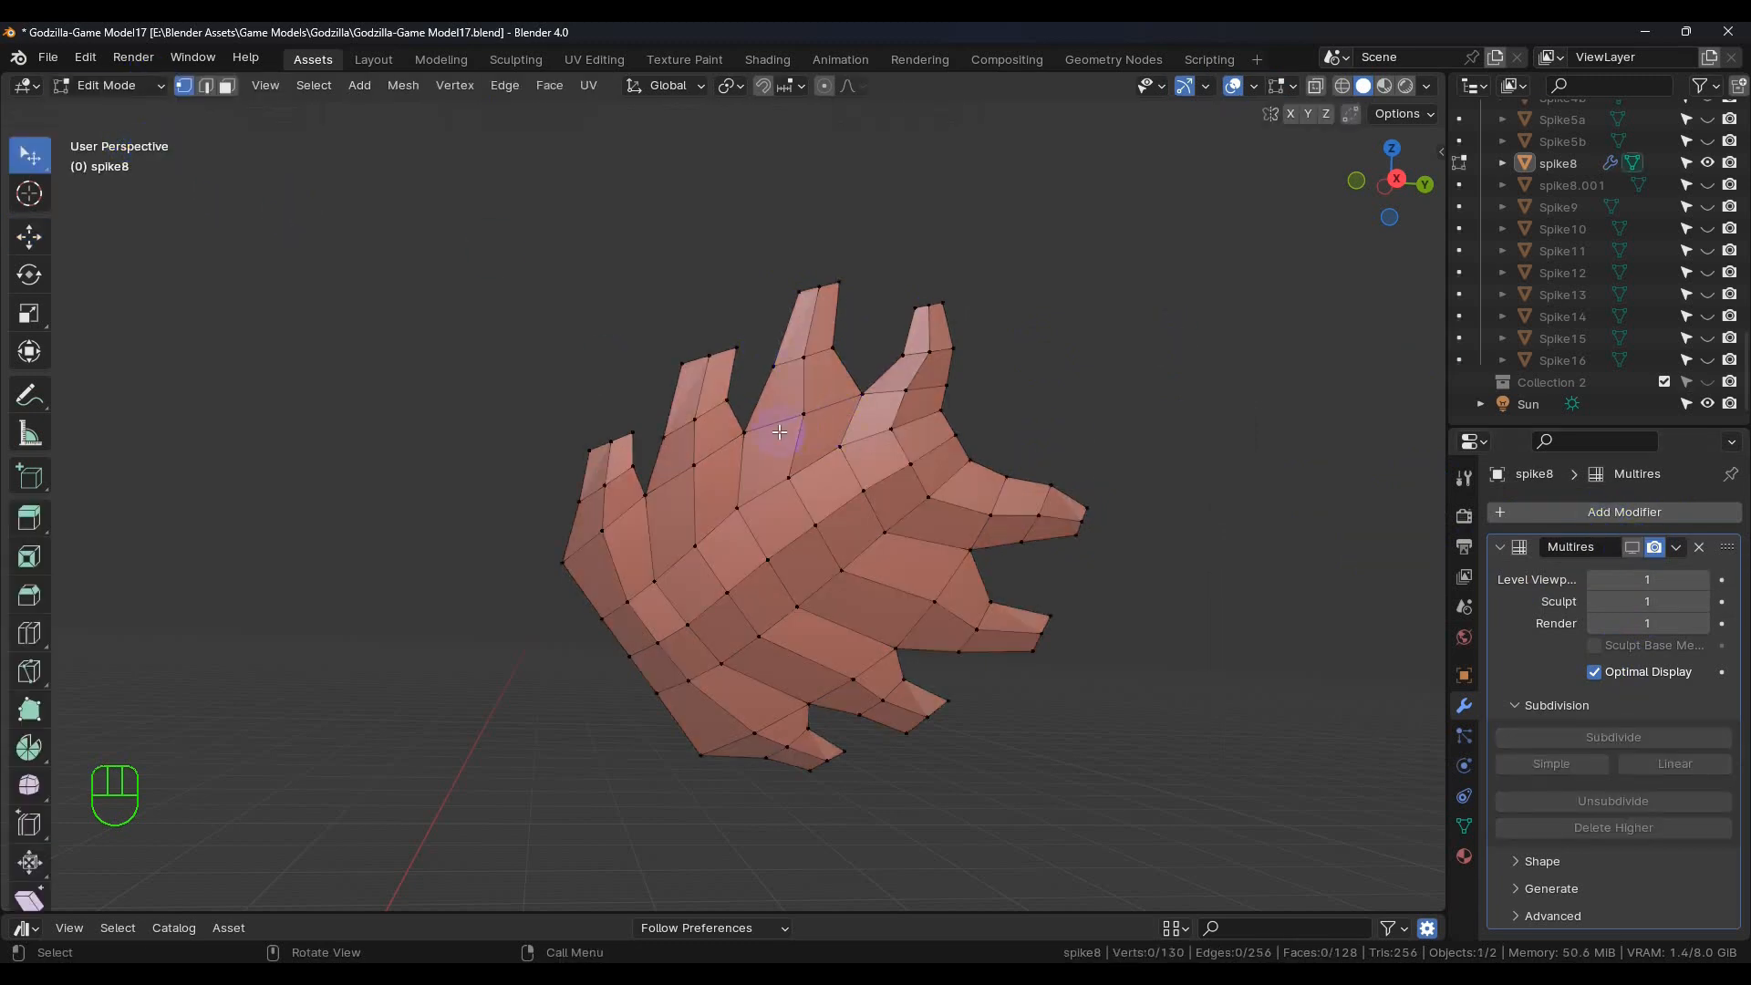
{"action": "middle_click_drag", "start_coordinate": [782, 416], "coordinate": [780, 407]}
{"action": "left_click_drag", "start_coordinate": [819, 291], "coordinate": [841, 252]}
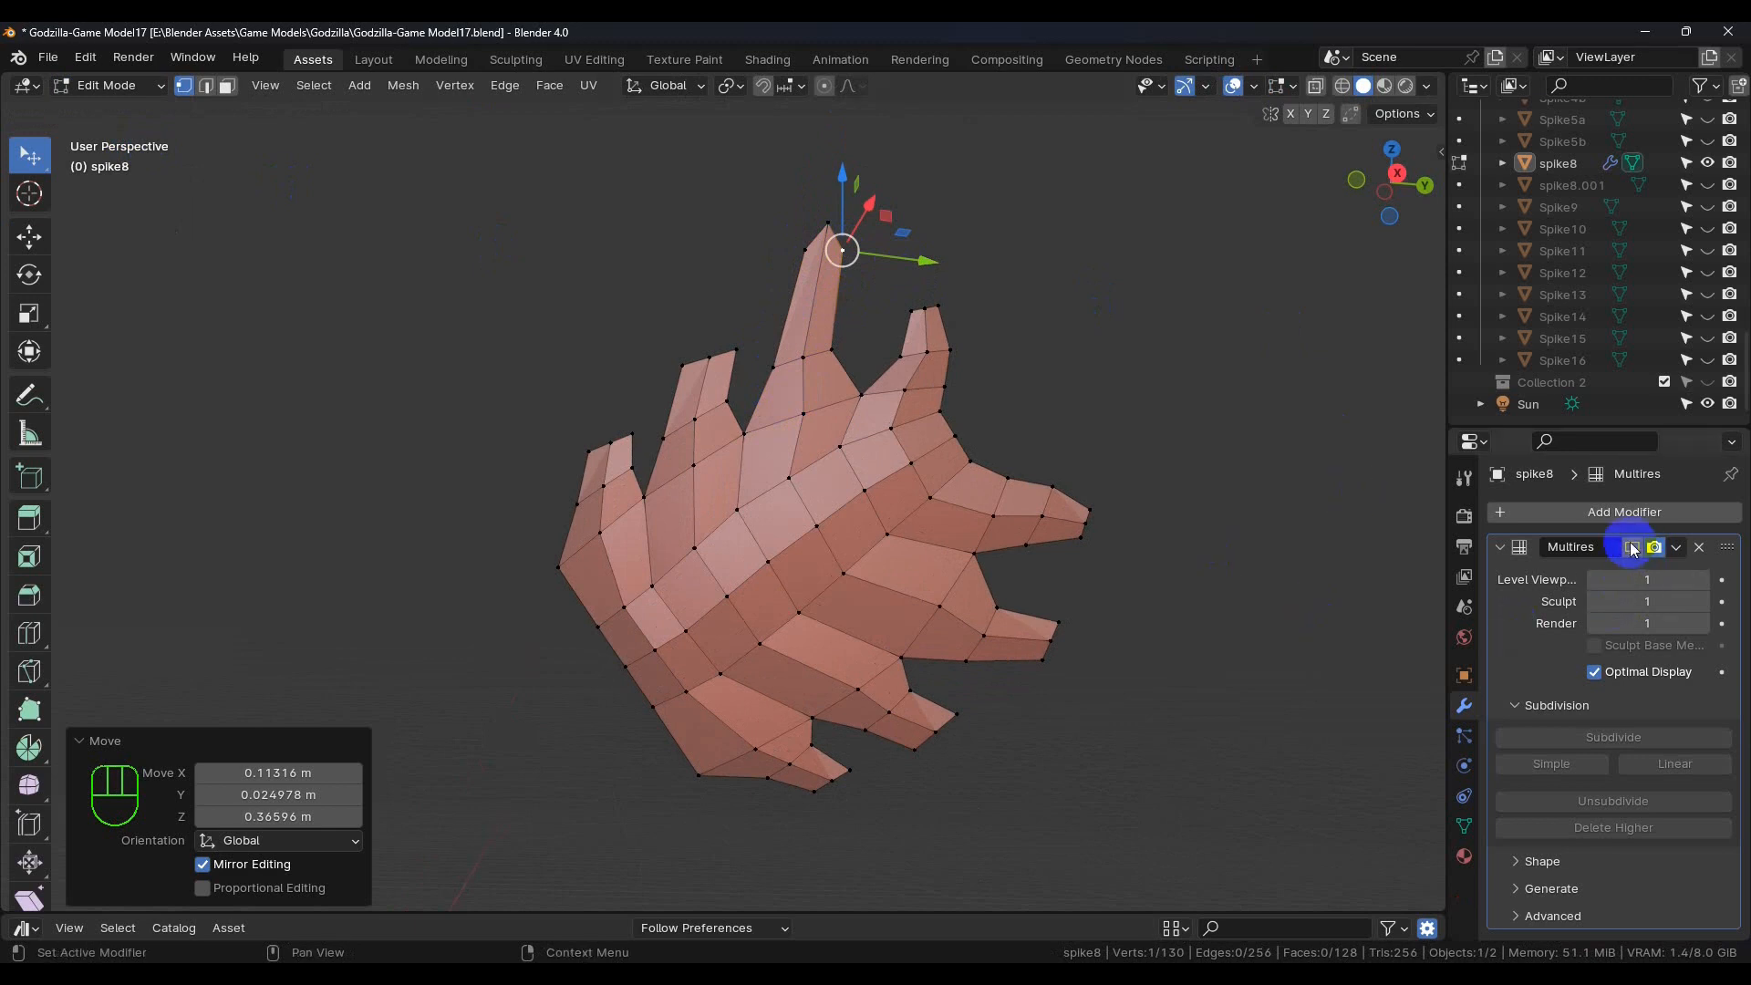
Show the Multires modifier in the viewport, return to Object Mode and examine the smoothed spikes
{"action": "left_click", "coordinate": [108, 85]}
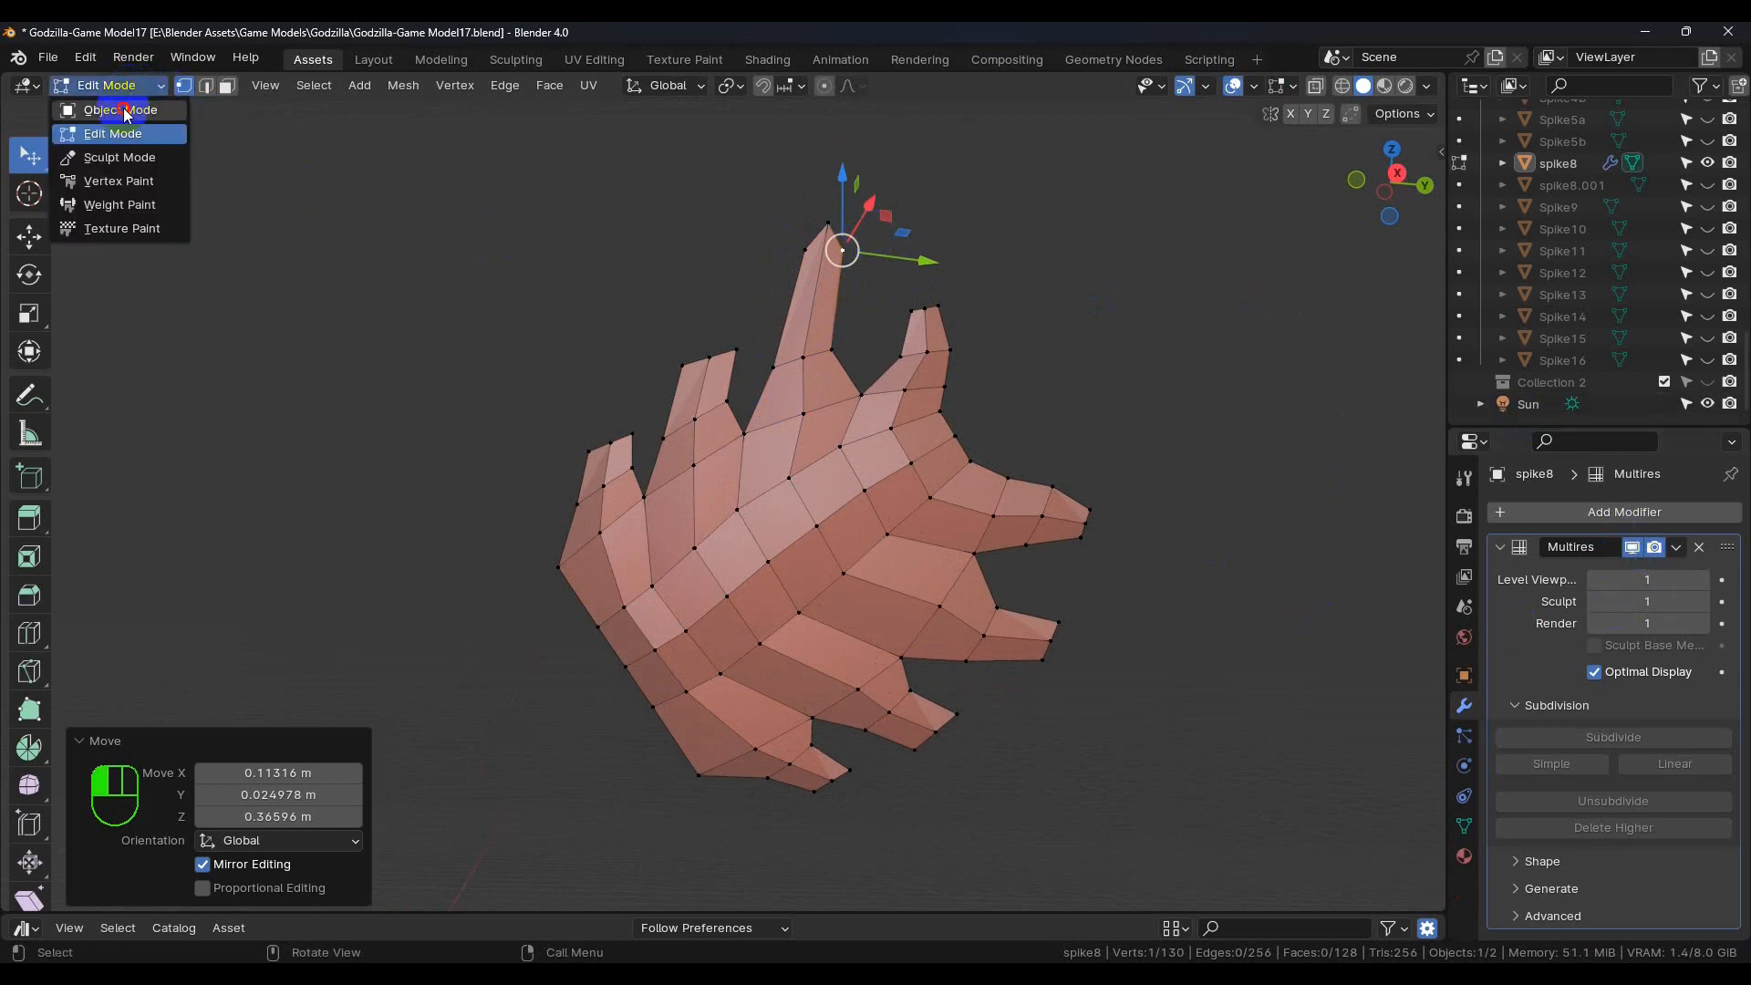
{"action": "left_click", "coordinate": [118, 108]}
{"action": "middle_click_drag", "start_coordinate": [780, 378], "coordinate": [811, 467]}
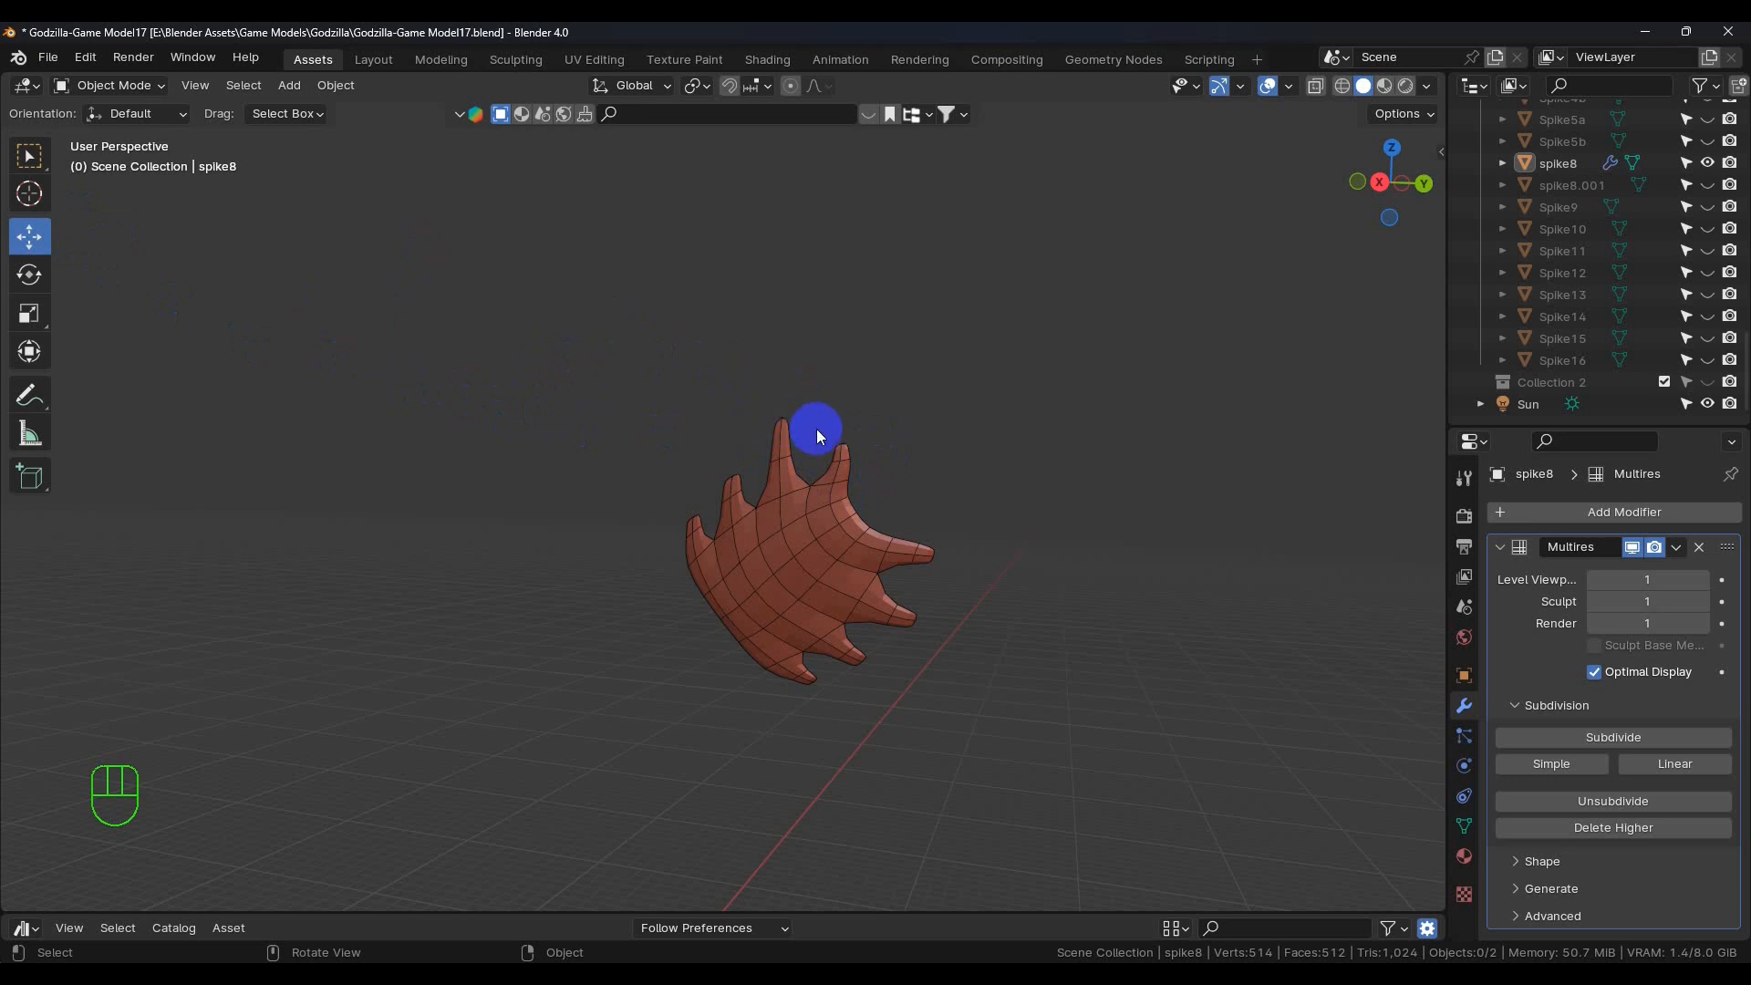
{"action": "mouse_move", "coordinate": [803, 496]}
{"action": "middle_mouse_down"}
{"action": "mouse_move", "coordinate": [861, 475]}
{"action": "mouse_move", "coordinate": [775, 478]}
{"action": "mouse_move", "coordinate": [808, 479]}
{"action": "middle_mouse_up"}
{"action": "scroll", "coordinate": [763, 529], "scroll_direction": "up", "scroll_amount": 5}
{"action": "scroll", "coordinate": [813, 525], "scroll_direction": "down", "scroll_amount": 2}
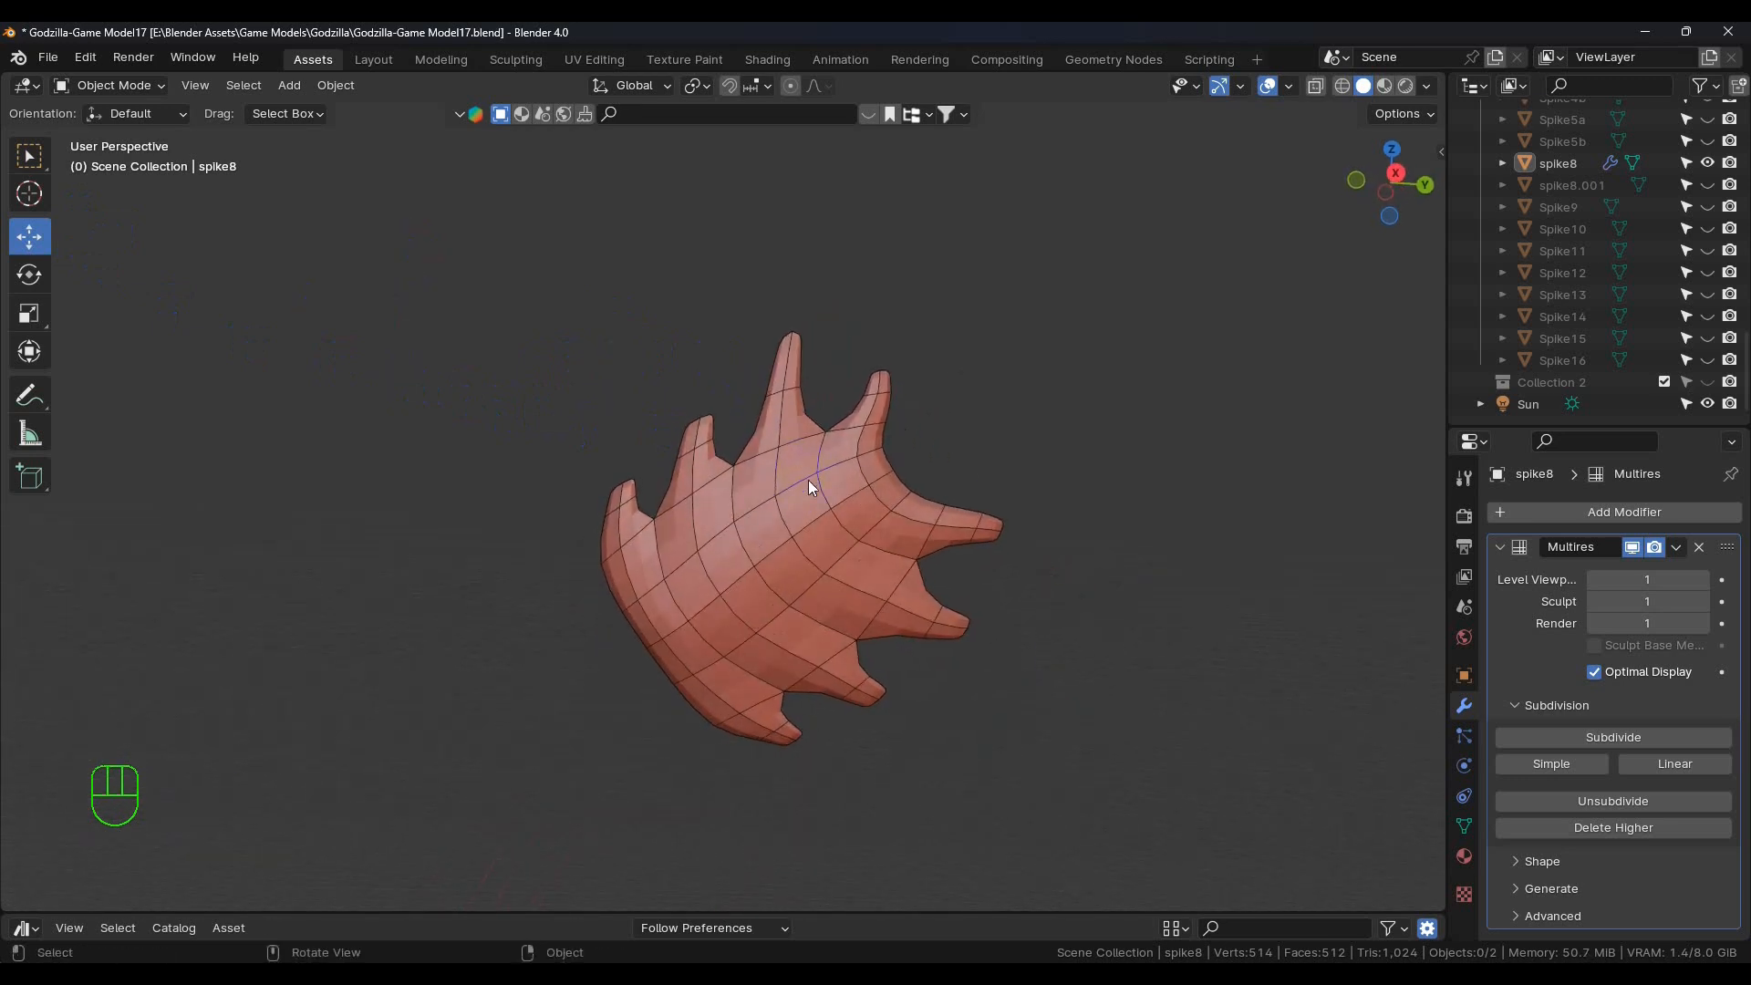
{"action": "scroll", "coordinate": [789, 535], "scroll_direction": "up", "scroll_amount": 2}
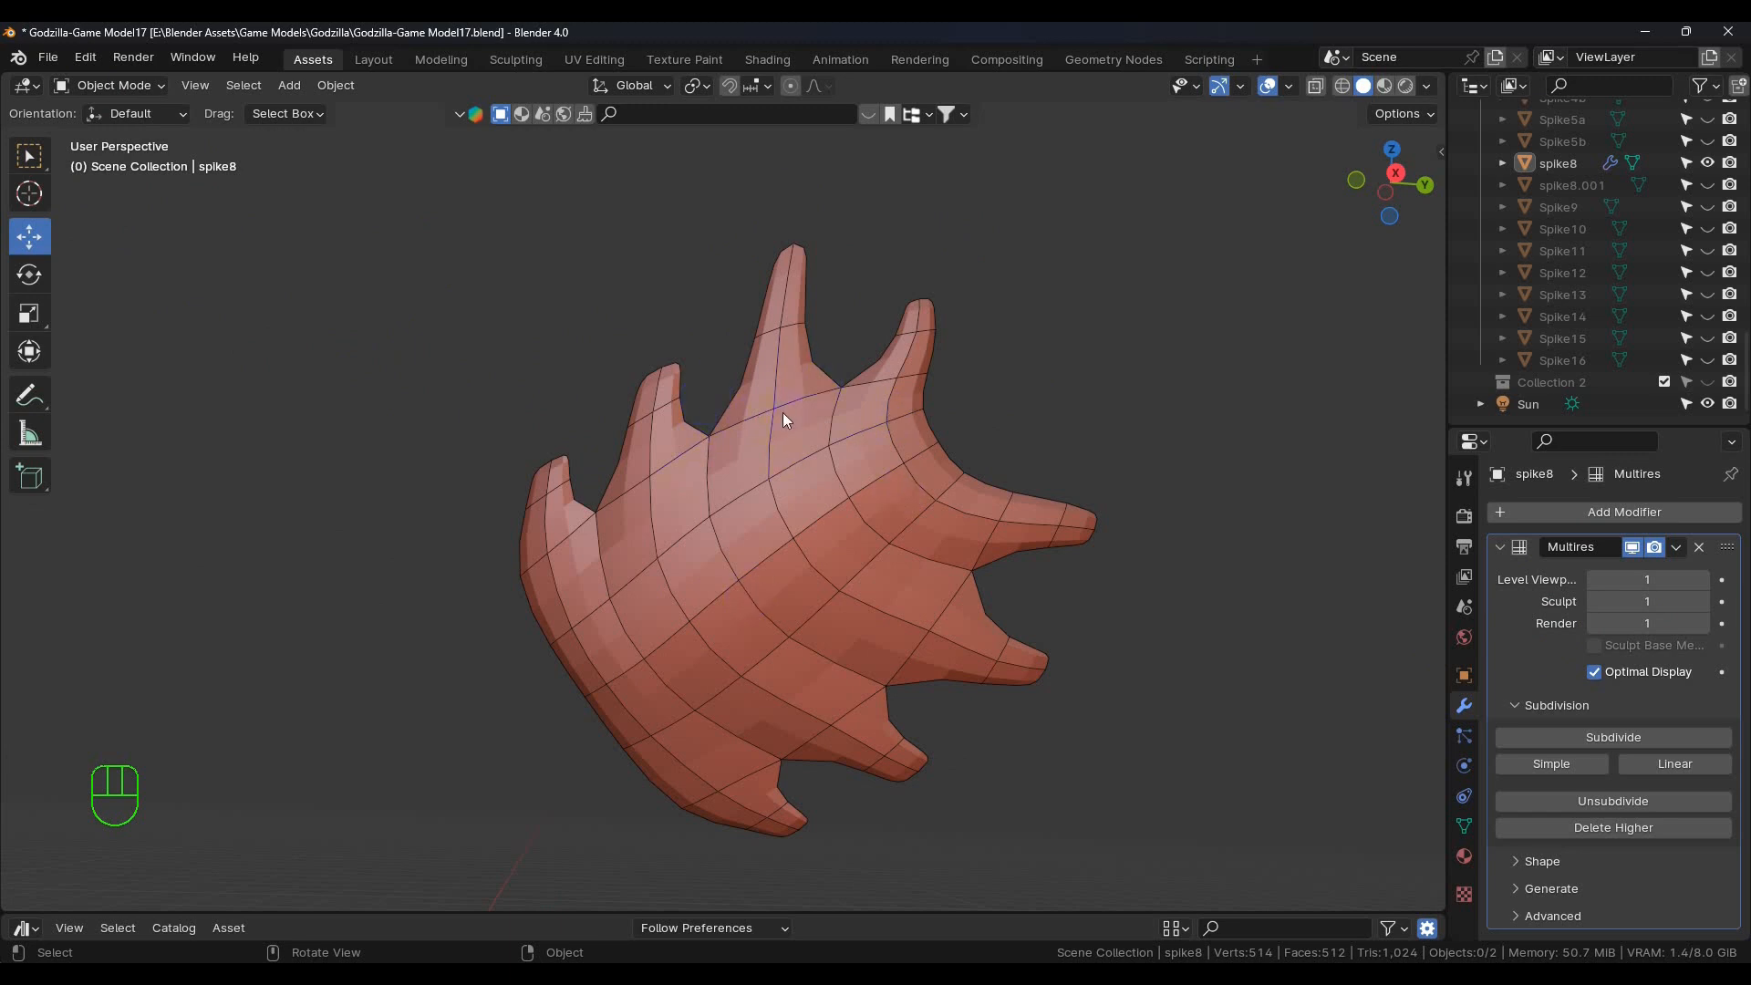
Hide the Multires modifier's viewport display to compare the base mesh, and remove the modifier from spike8
{"action": "left_click", "coordinate": [1631, 546]}
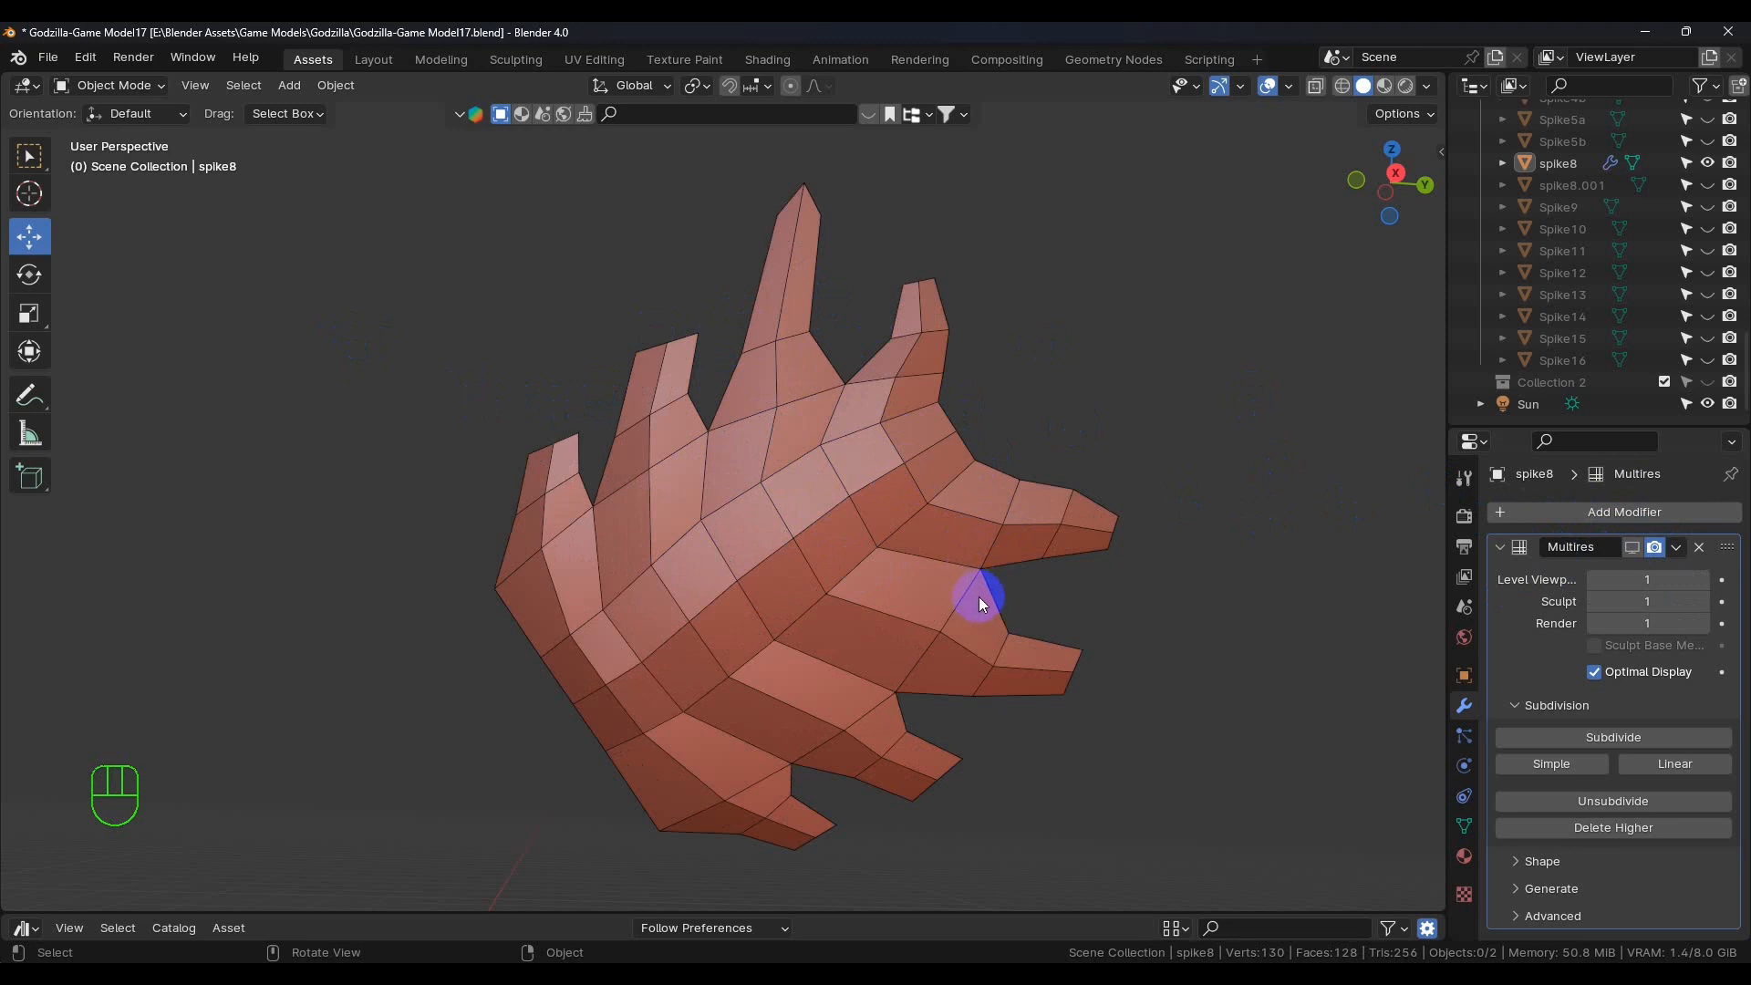
{"action": "middle_click_drag", "start_coordinate": [1000, 632], "coordinate": [846, 664]}
{"action": "middle_click_drag", "start_coordinate": [867, 606], "coordinate": [856, 532]}
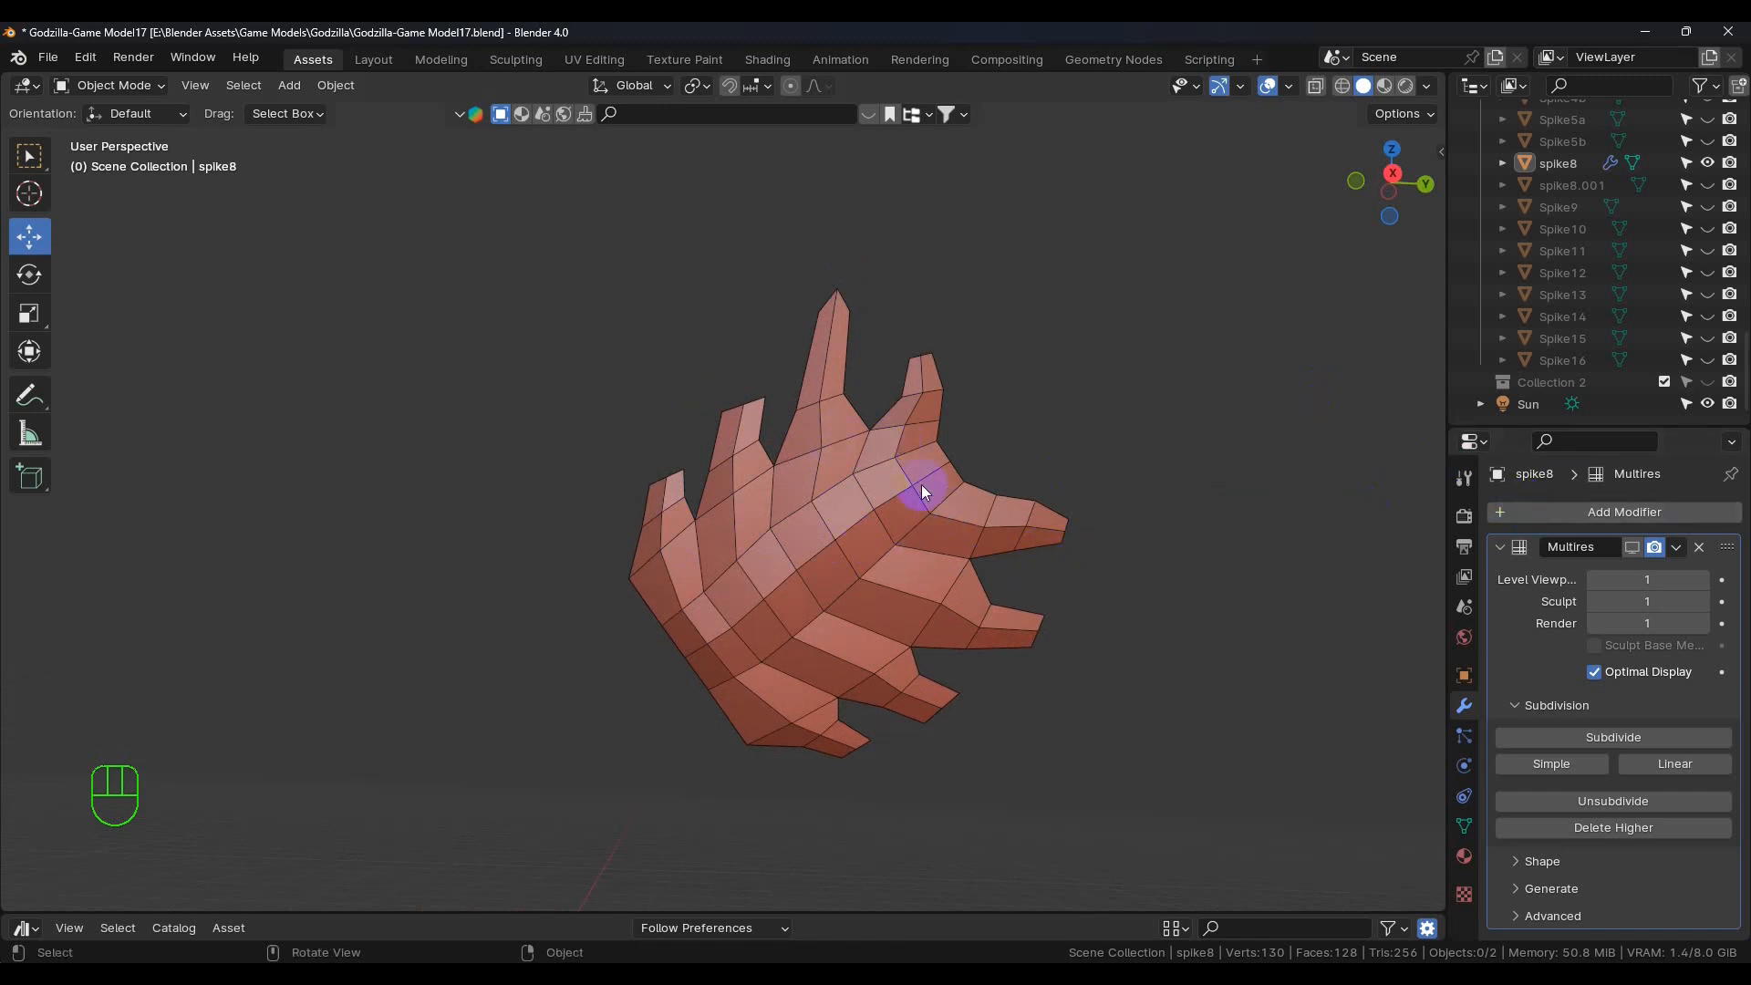
{"action": "left_click", "coordinate": [1700, 547]}
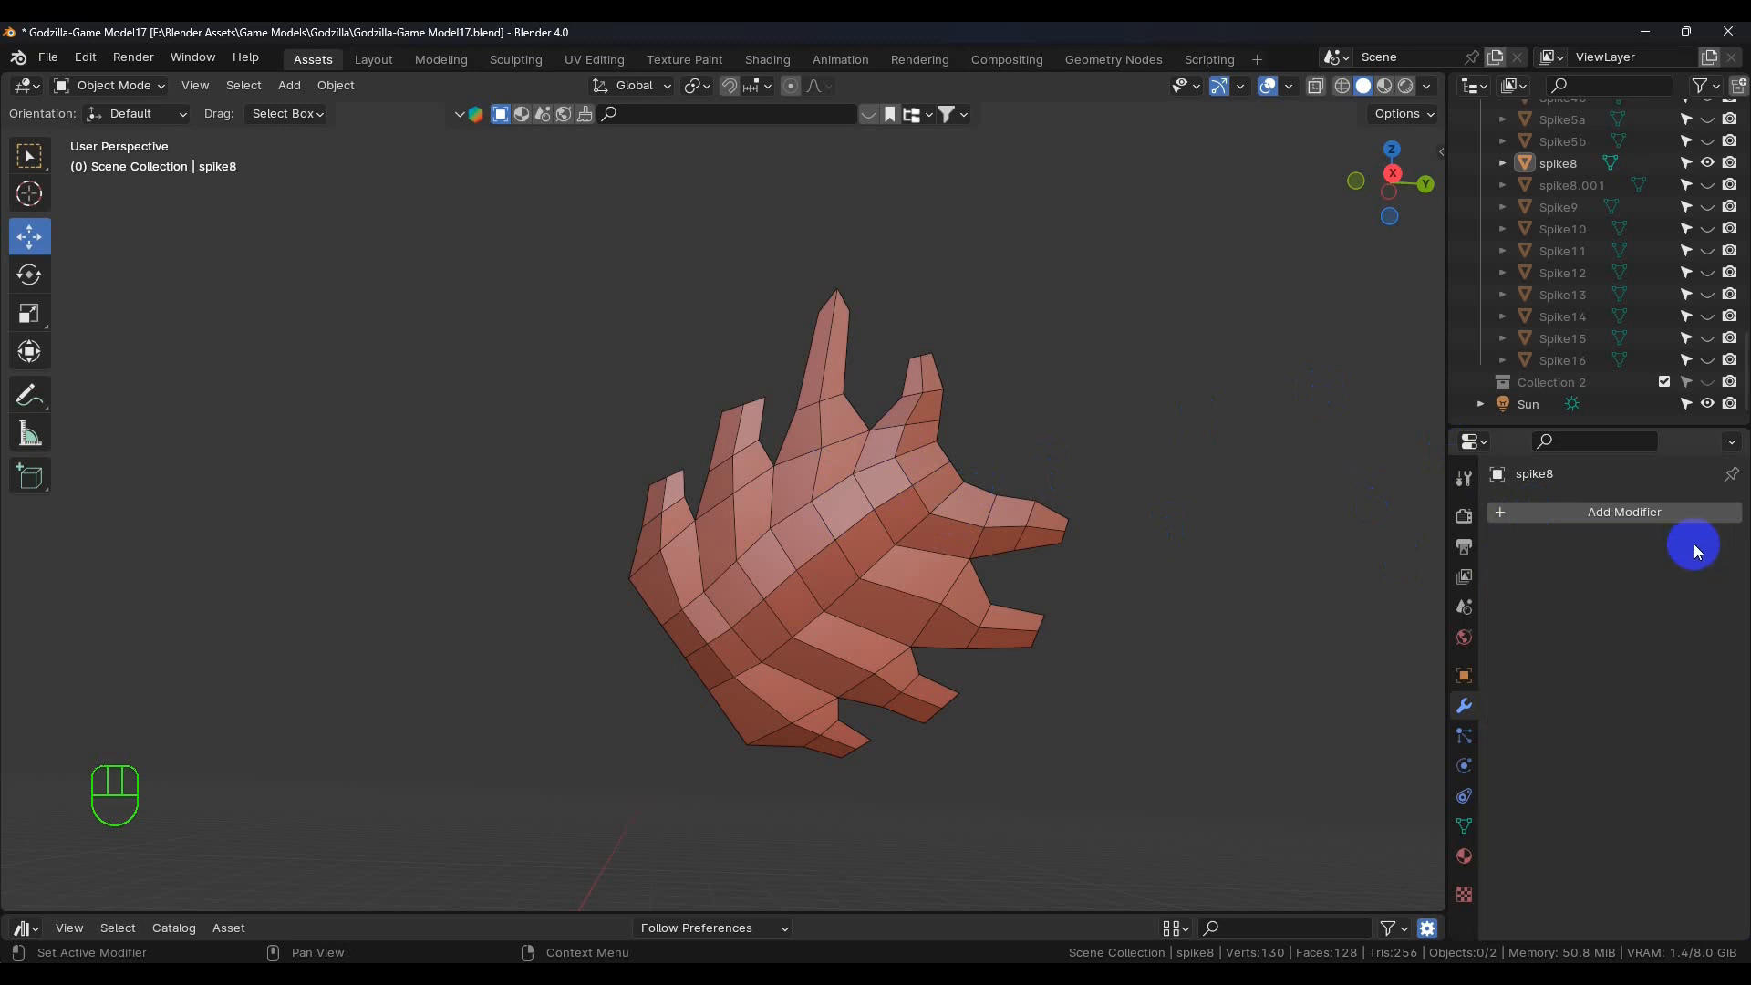
Put spike8 into Edit Mode and examine the vertices in the gaps between the spikes
{"action": "mouse_move", "coordinate": [904, 555]}
{"action": "middle_mouse_down"}
{"action": "mouse_move", "coordinate": [923, 524]}
{"action": "mouse_move", "coordinate": [856, 556]}
{"action": "mouse_move", "coordinate": [890, 554]}
{"action": "middle_mouse_up"}
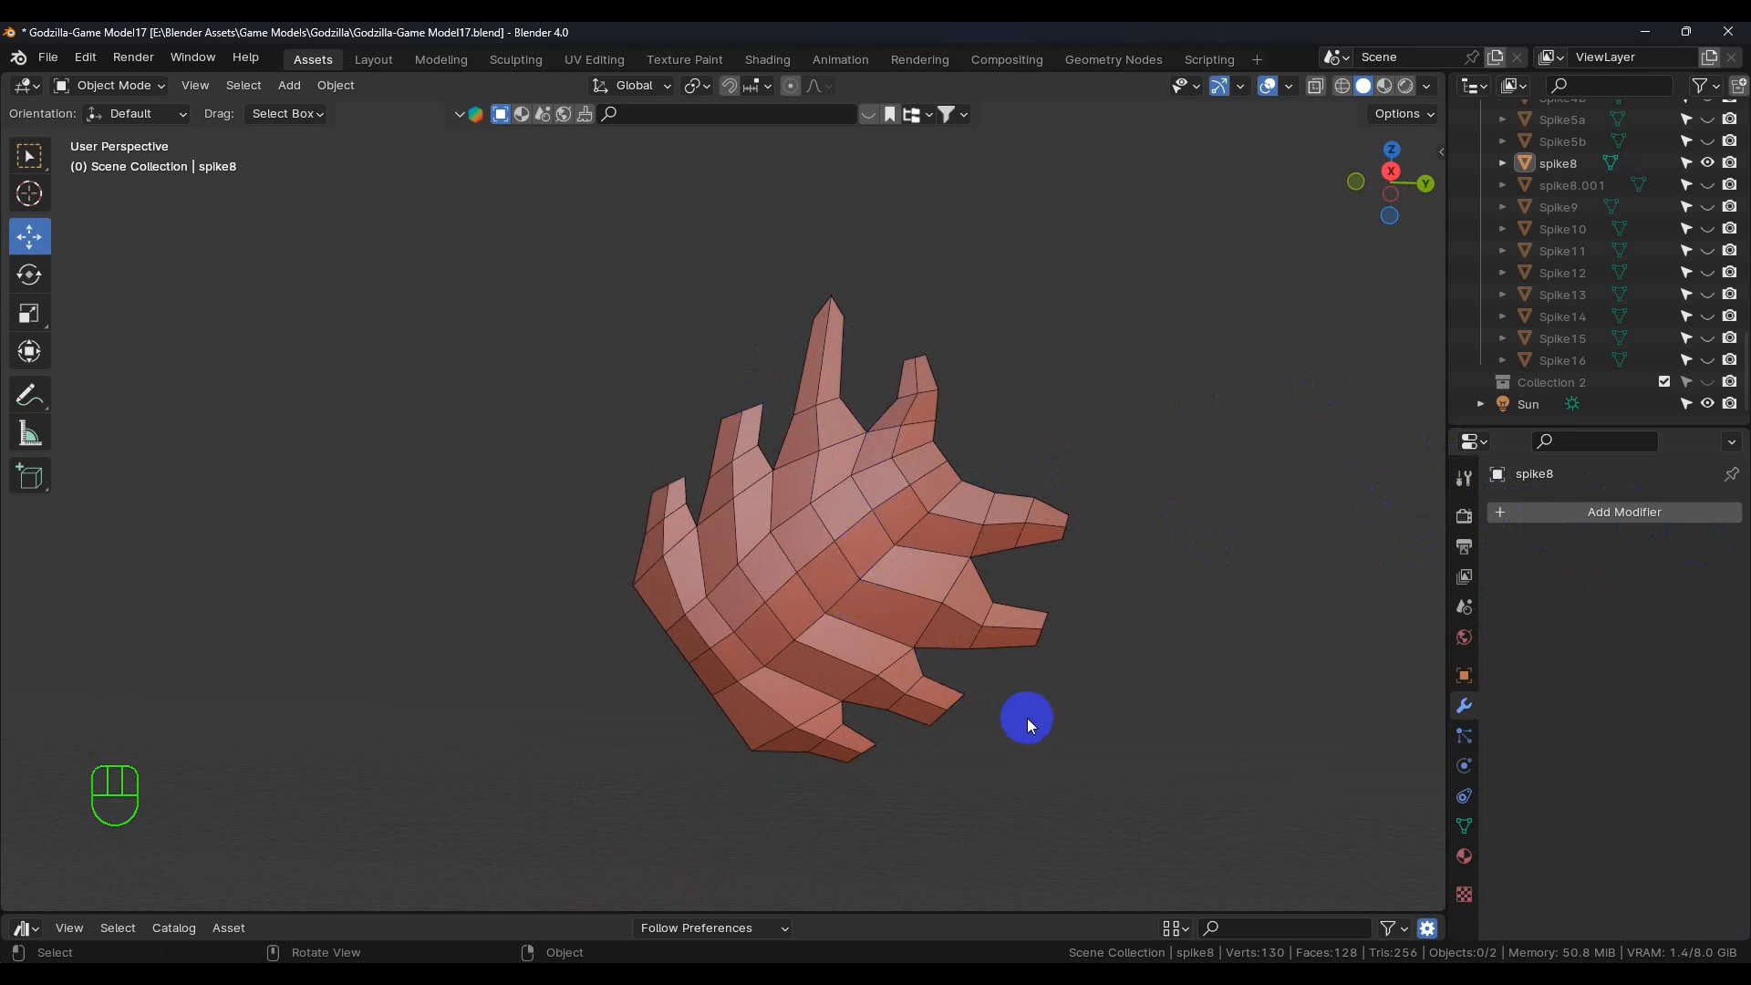
{"action": "middle_click_drag", "start_coordinate": [932, 642], "coordinate": [834, 648], "text": "shift"}
{"action": "scroll", "coordinate": [833, 648], "scroll_direction": "up", "scroll_amount": 3}
{"action": "scroll", "coordinate": [838, 616], "scroll_direction": "down", "scroll_amount": 1}
{"action": "middle_click_drag", "start_coordinate": [839, 579], "coordinate": [878, 665], "text": "shift"}
{"action": "scroll", "coordinate": [820, 531], "scroll_direction": "up", "scroll_amount": 1}
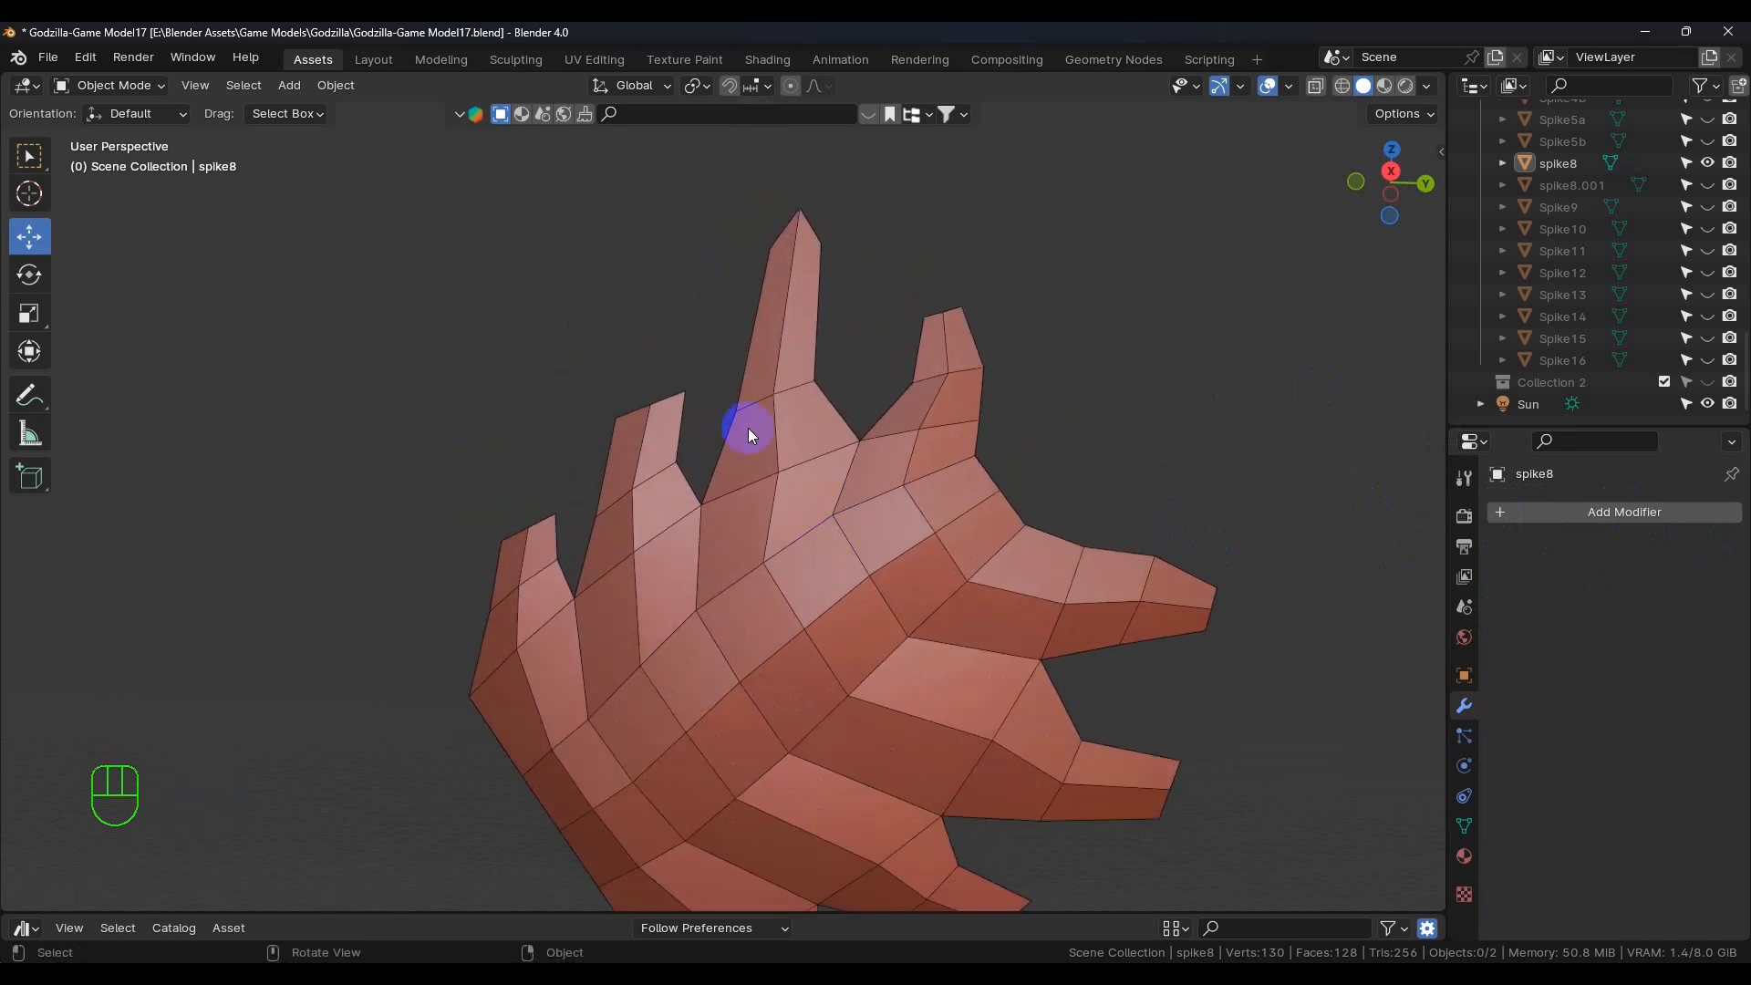
{"action": "left_click", "coordinate": [110, 85]}
{"action": "left_click", "coordinate": [112, 107]}
{"action": "middle_click_drag", "start_coordinate": [743, 328], "coordinate": [776, 498]}
{"action": "scroll", "coordinate": [896, 483], "scroll_direction": "up", "scroll_amount": 1}
{"action": "scroll", "coordinate": [897, 482], "scroll_direction": "up", "scroll_amount": 1}
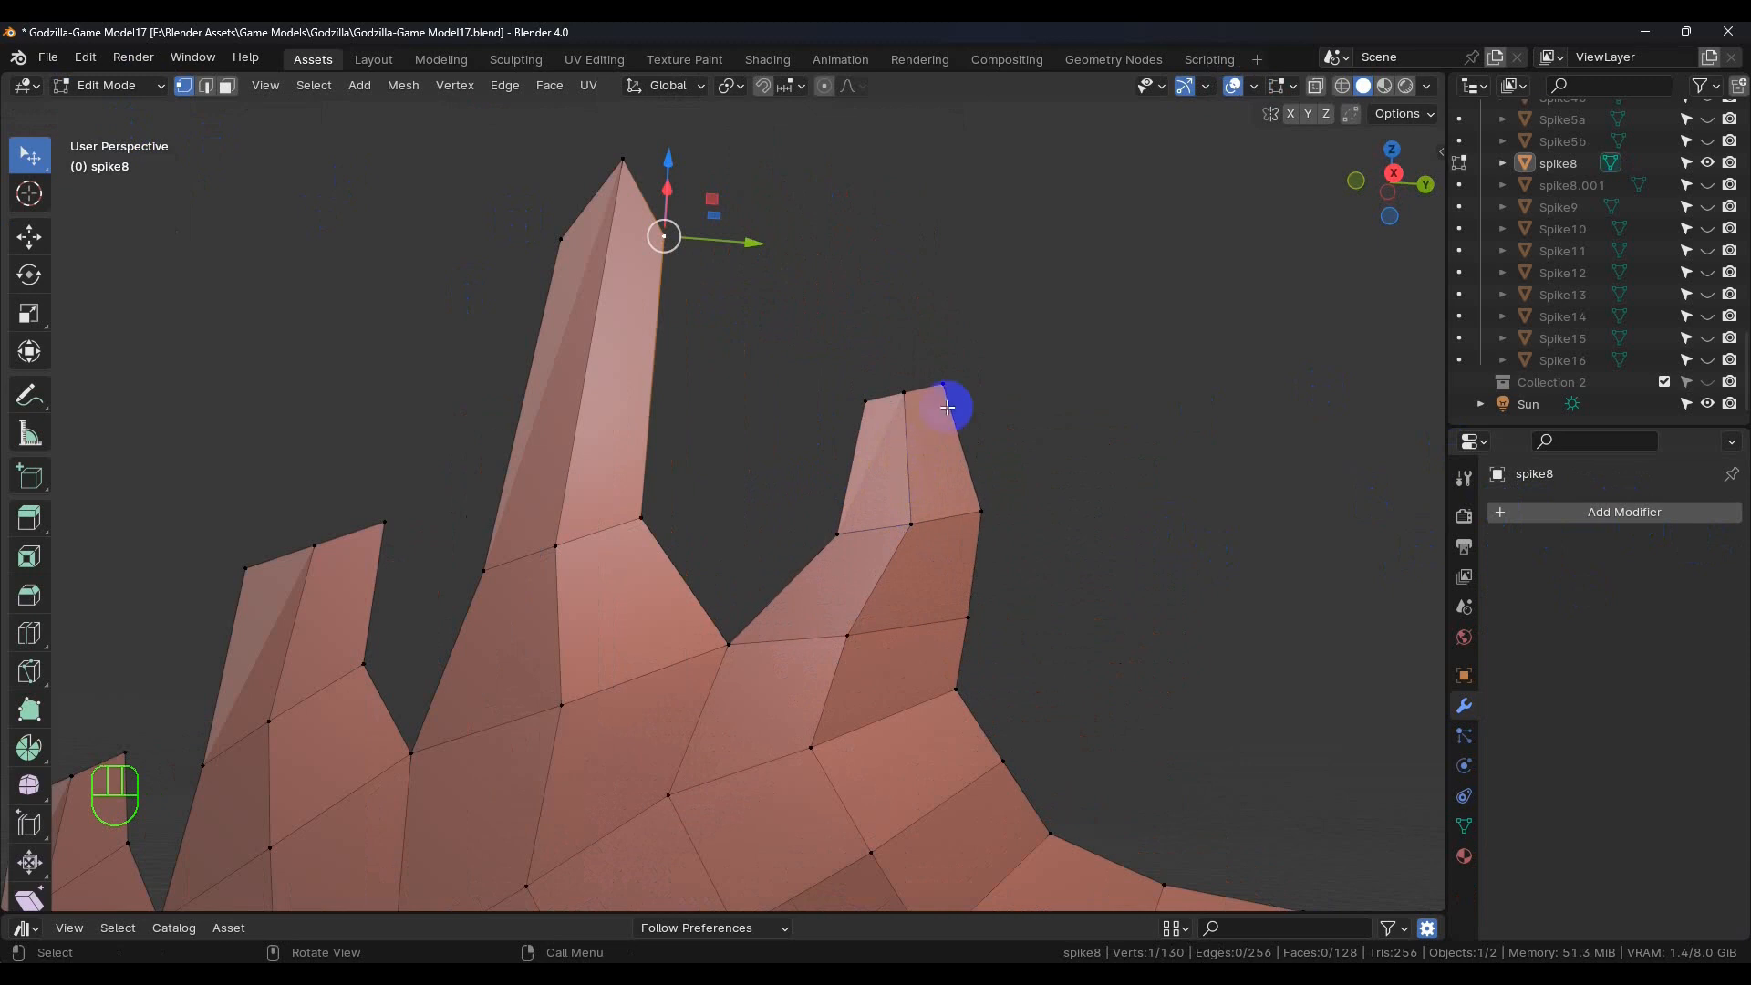
{"action": "scroll", "coordinate": [970, 422], "scroll_direction": "down", "scroll_amount": 1}
{"action": "middle_click_drag", "start_coordinate": [939, 512], "coordinate": [934, 299], "text": "shift"}
{"action": "left_click", "coordinate": [823, 439]}
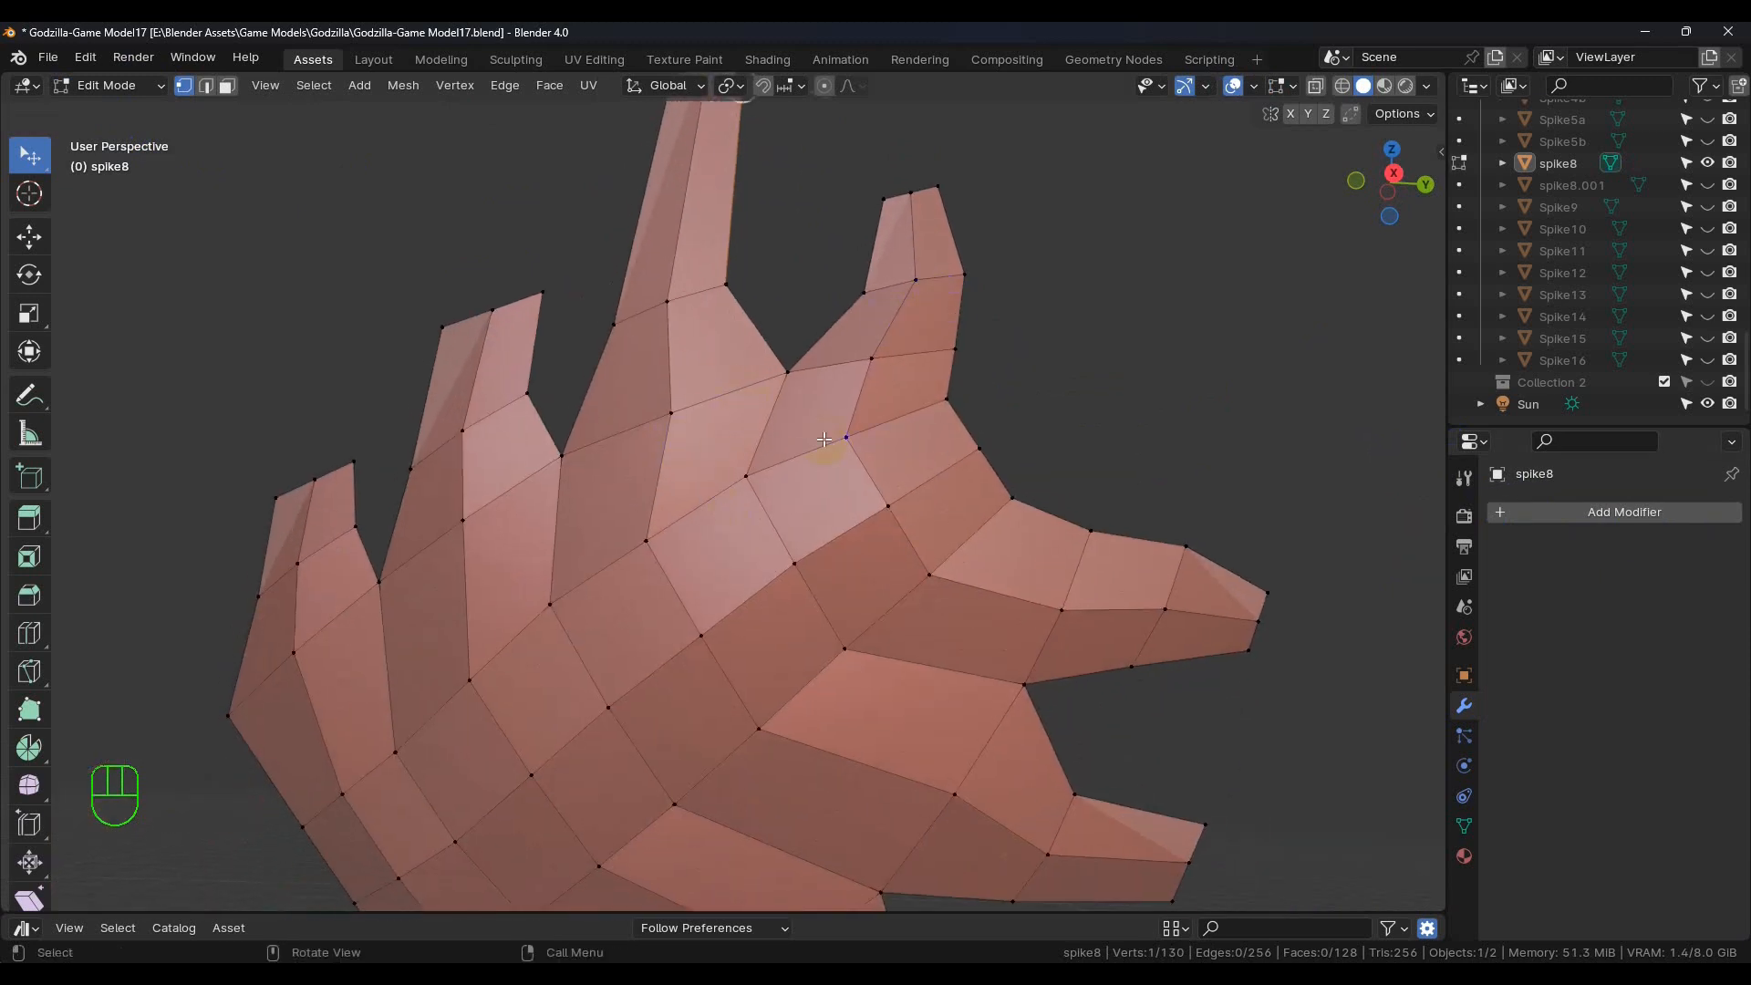
{"action": "middle_click_drag", "start_coordinate": [884, 530], "coordinate": [946, 481], "text": "shift"}
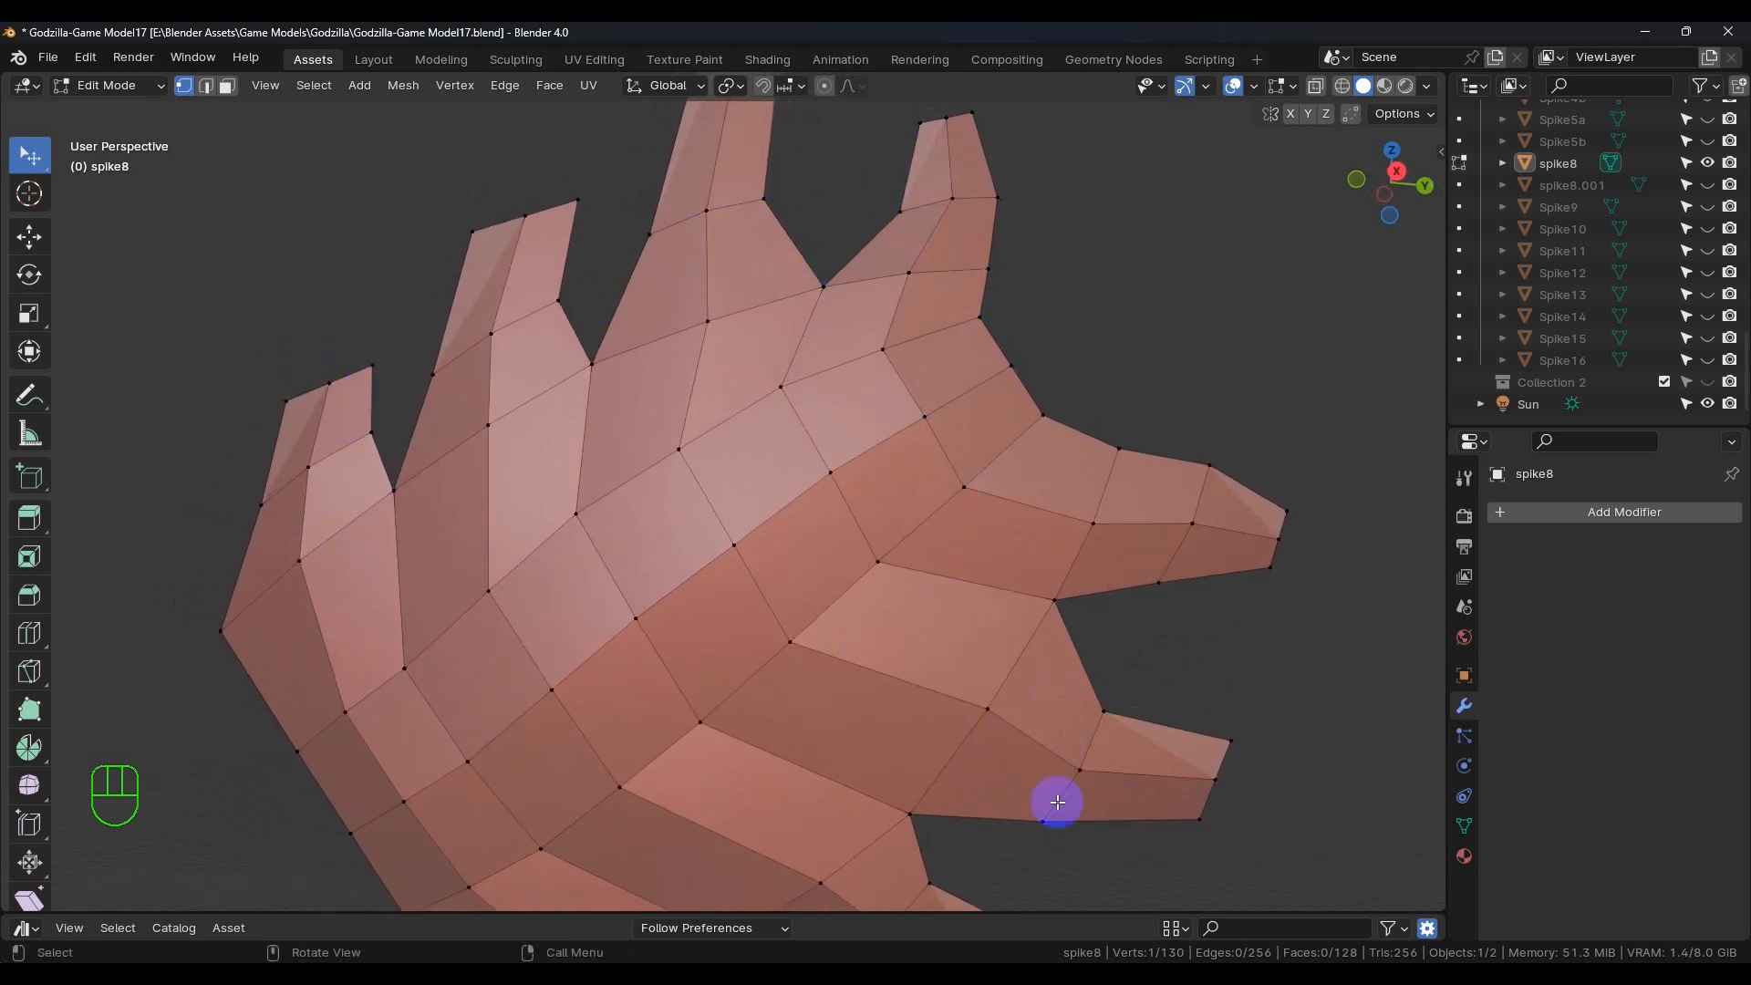
{"action": "middle_click_drag", "start_coordinate": [802, 438], "coordinate": [891, 586], "text": "shift"}
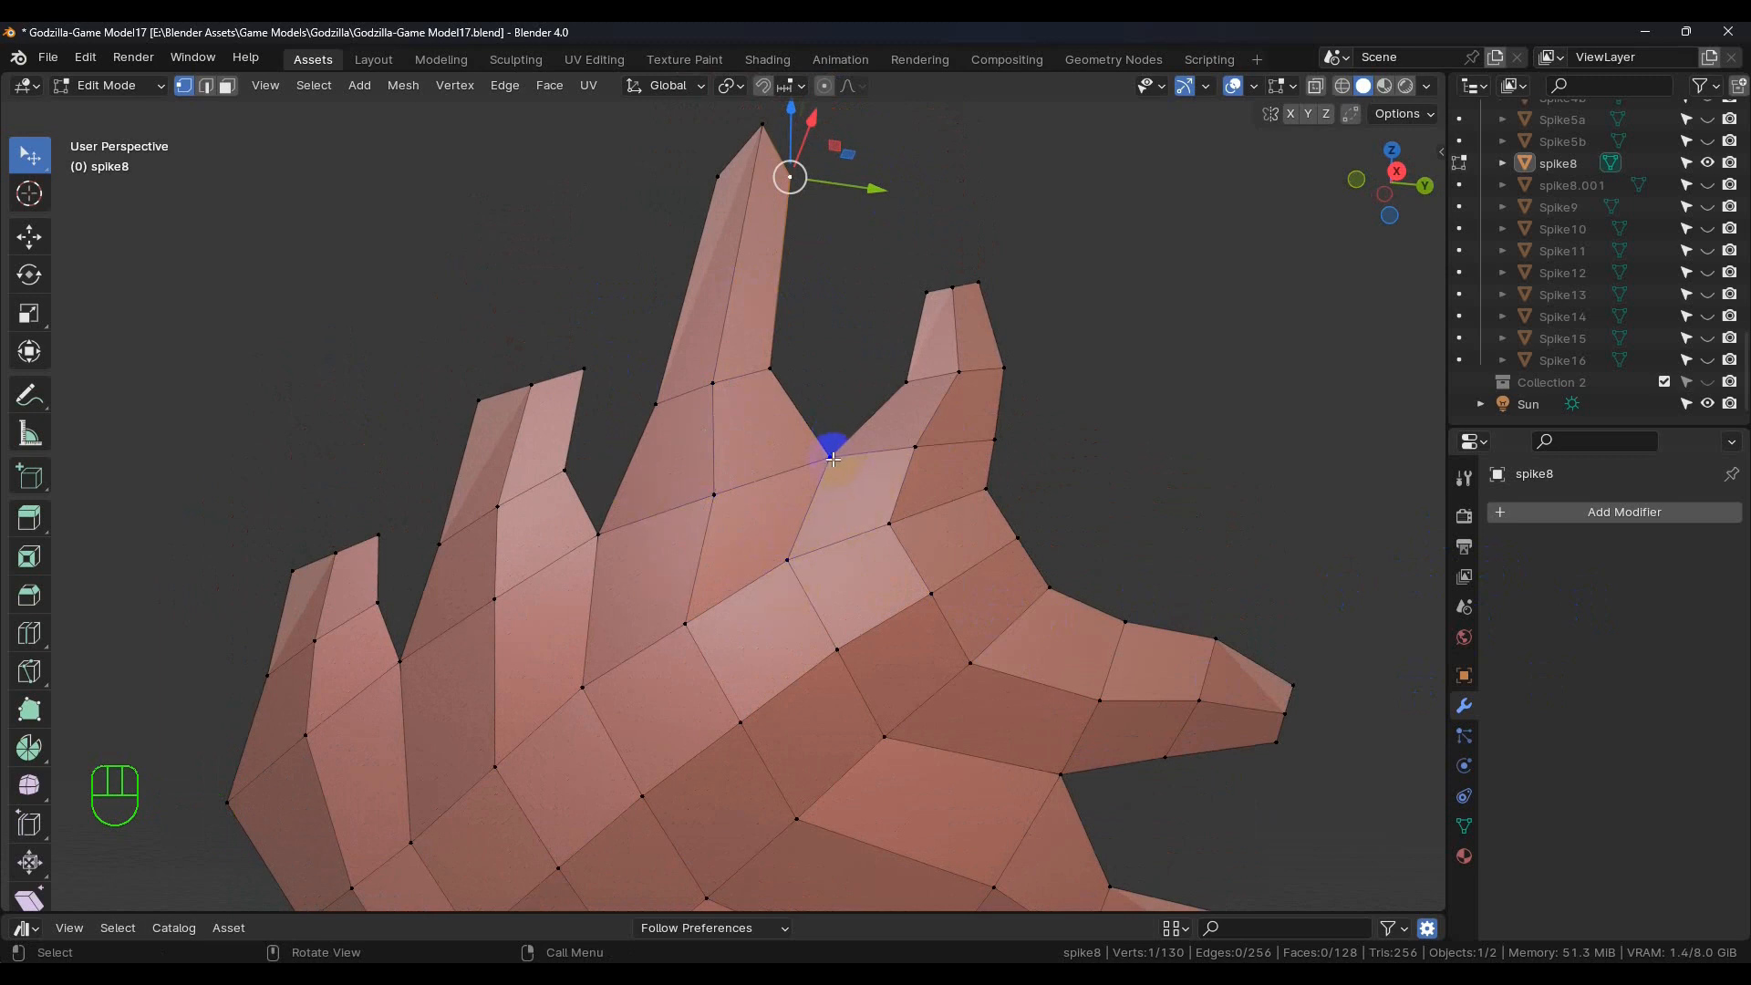
Move the three valley vertices between the upper spikes inward toward the central ridge to deepen the gaps
{"action": "middle_click_drag", "start_coordinate": [853, 563], "coordinate": [870, 481], "text": "shift"}
{"action": "left_click", "coordinate": [825, 376]}
{"action": "left_click_drag", "start_coordinate": [825, 378], "coordinate": [797, 428]}
{"action": "left_click", "coordinate": [590, 459]}
{"action": "left_click_drag", "start_coordinate": [592, 457], "coordinate": [577, 556]}
{"action": "middle_click_drag", "start_coordinate": [391, 600], "coordinate": [635, 479], "text": "shift"}
{"action": "left_click", "coordinate": [606, 440]}
{"action": "left_click_drag", "start_coordinate": [613, 448], "coordinate": [619, 546]}
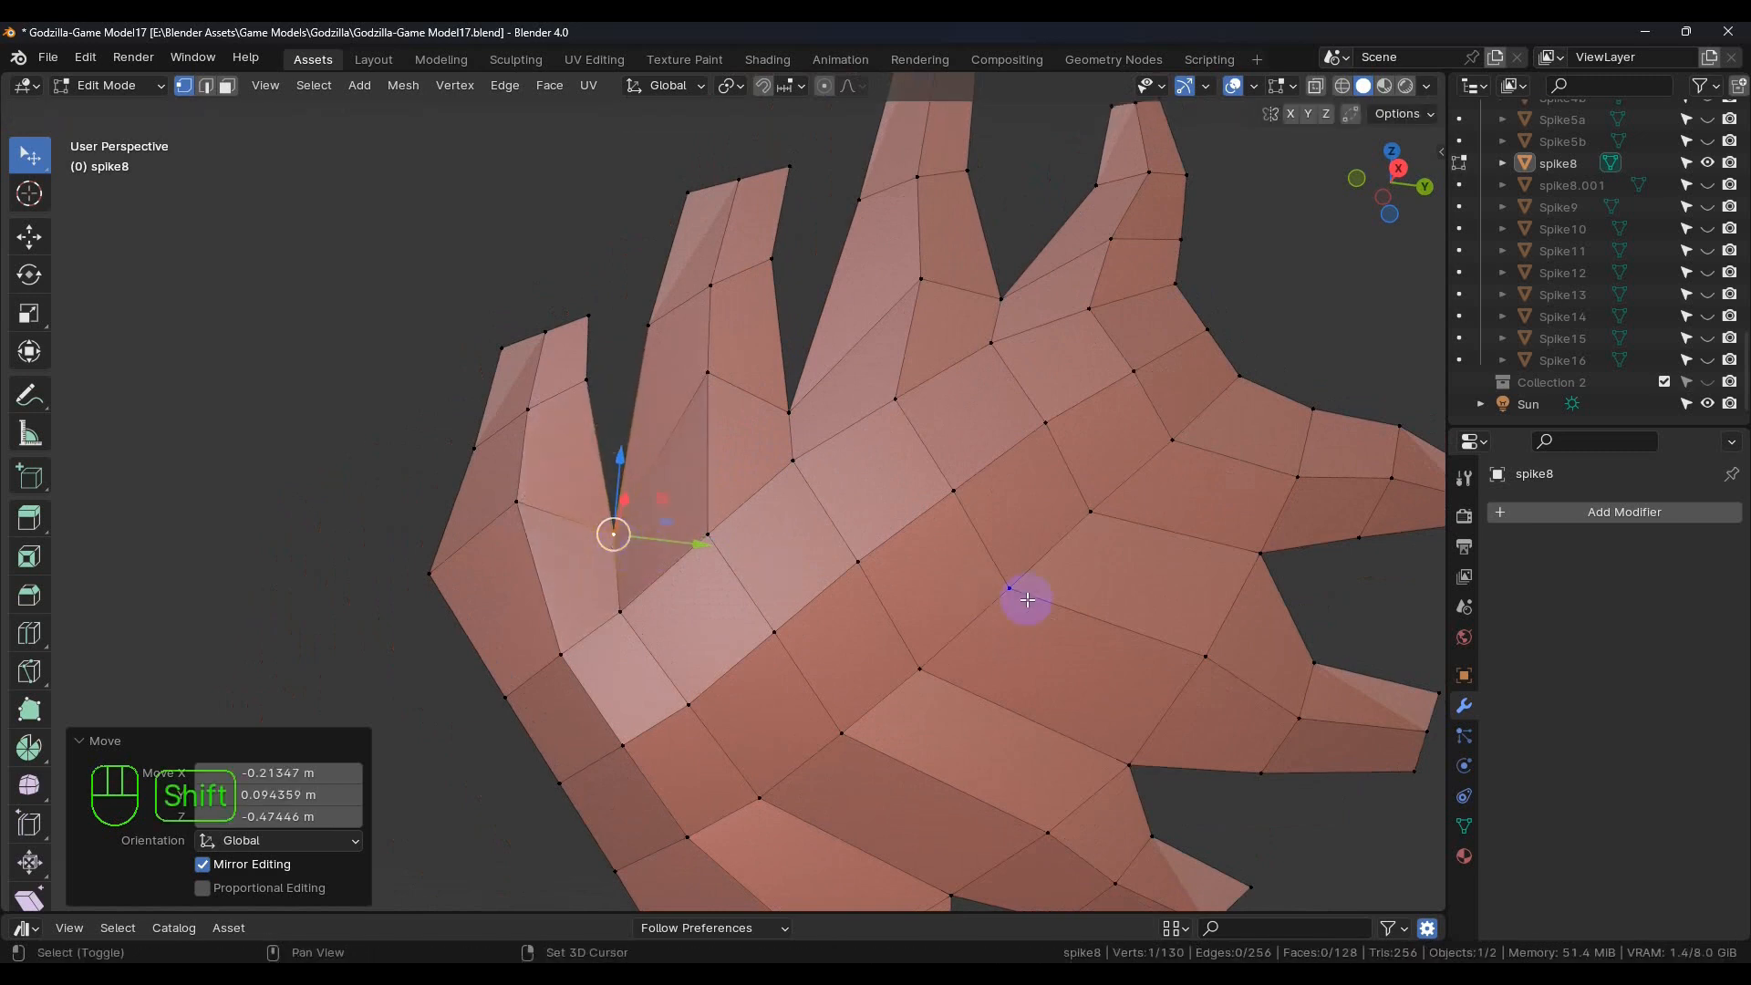
Move the three valley vertices between the lower right spikes inward toward the central ridge
{"action": "middle_click_drag", "start_coordinate": [1218, 544], "coordinate": [1024, 493], "text": "shift"}
{"action": "left_click", "coordinate": [1062, 502]}
{"action": "left_click_drag", "start_coordinate": [1062, 503], "coordinate": [944, 484]}
{"action": "left_click", "coordinate": [929, 710]}
{"action": "left_click_drag", "start_coordinate": [928, 710], "coordinate": [794, 668]}
{"action": "middle_click_drag", "start_coordinate": [822, 683], "coordinate": [987, 497], "text": "shift"}
{"action": "left_click", "coordinate": [914, 653]}
{"action": "left_click_drag", "start_coordinate": [911, 654], "coordinate": [797, 597]}
Pull the first two pairs of spike-root vertices on either side of the upper central ridge in toward its middle
{"action": "middle_click_drag", "start_coordinate": [797, 597], "coordinate": [1015, 603], "text": "shift"}
{"action": "left_click", "coordinate": [930, 508]}
{"action": "left_click_drag", "start_coordinate": [930, 508], "coordinate": [907, 481]}
{"action": "left_click", "coordinate": [850, 379]}
{"action": "left_click_drag", "start_coordinate": [849, 379], "coordinate": [870, 419]}
{"action": "middle_click_drag", "start_coordinate": [866, 548], "coordinate": [1018, 410], "text": "shift"}
{"action": "left_click", "coordinate": [915, 519]}
{"action": "left_click_drag", "start_coordinate": [905, 519], "coordinate": [887, 477]}
{"action": "left_click", "coordinate": [801, 333]}
{"action": "left_click_drag", "start_coordinate": [802, 334], "coordinate": [836, 393]}
Pull the remaining two pairs of spike-root vertices on either side of the lower central ridge in toward its middle
{"action": "middle_click_drag", "start_coordinate": [784, 533], "coordinate": [996, 435], "text": "shift"}
{"action": "left_click_drag", "start_coordinate": [836, 376], "coordinate": [873, 417]}
{"action": "left_click", "coordinate": [969, 566]}
{"action": "left_click_drag", "start_coordinate": [969, 567], "coordinate": [936, 517]}
{"action": "middle_click_drag", "start_coordinate": [866, 638], "coordinate": [985, 513], "text": "shift"}
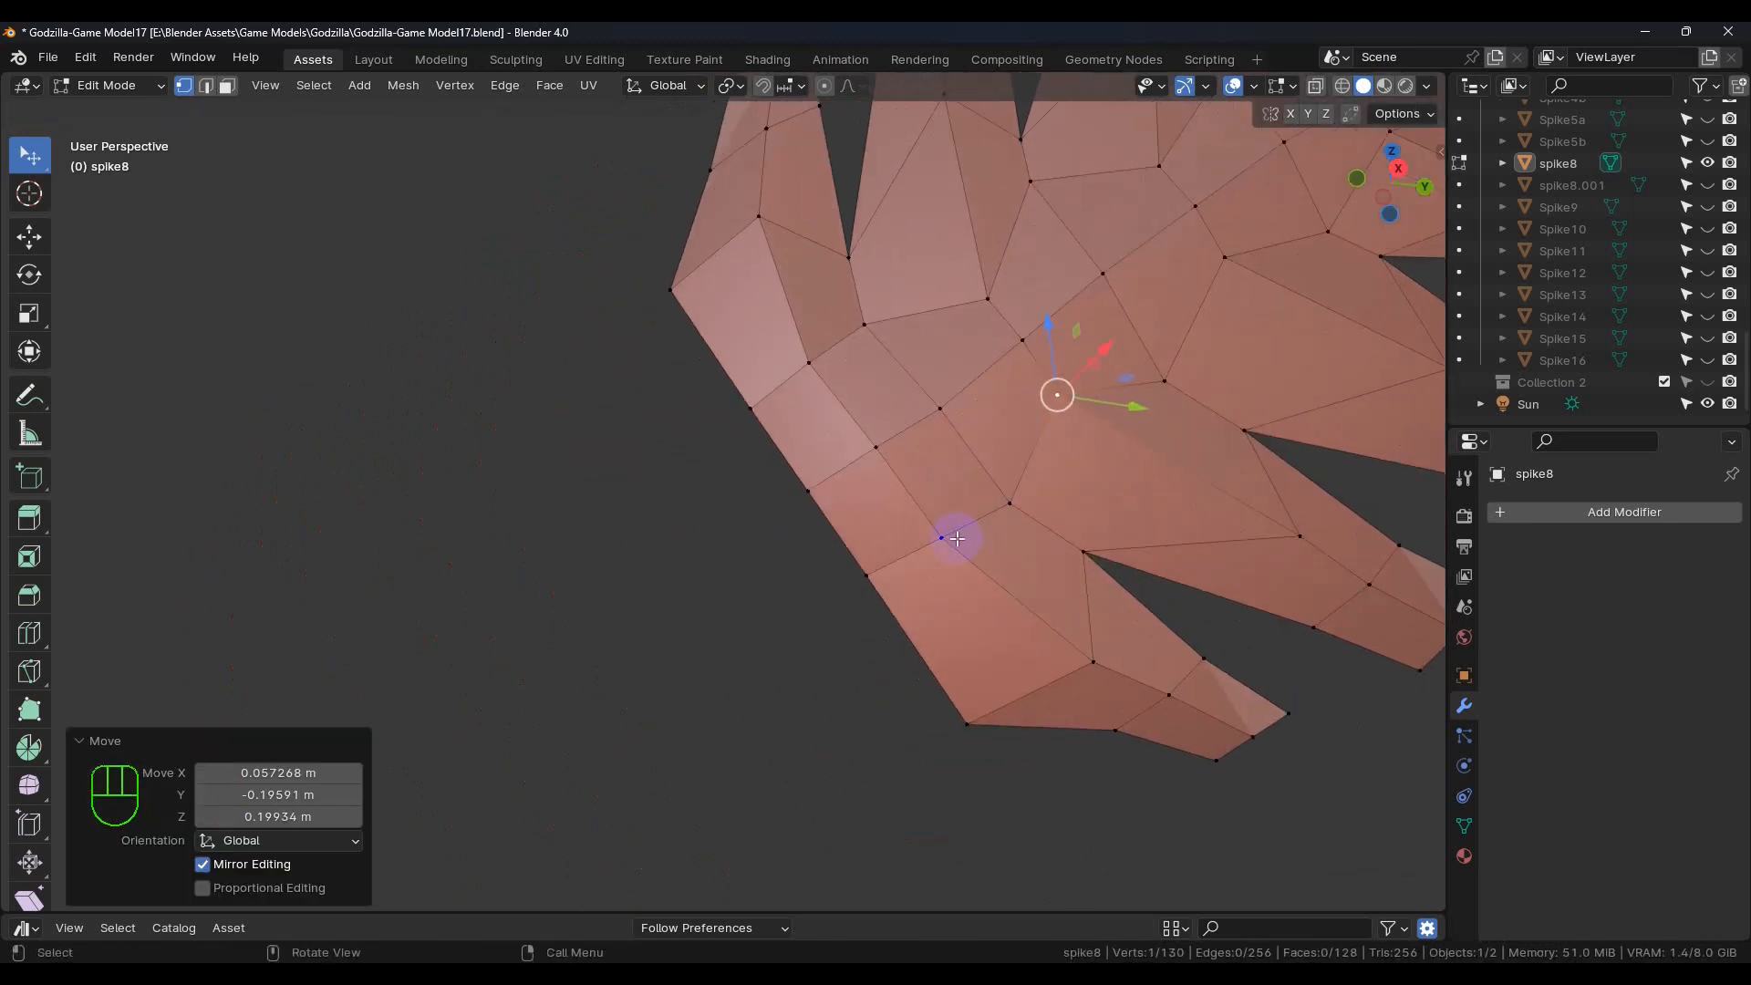
{"action": "left_click", "coordinate": [940, 539]}
{"action": "left_click_drag", "start_coordinate": [939, 538], "coordinate": [889, 462]}
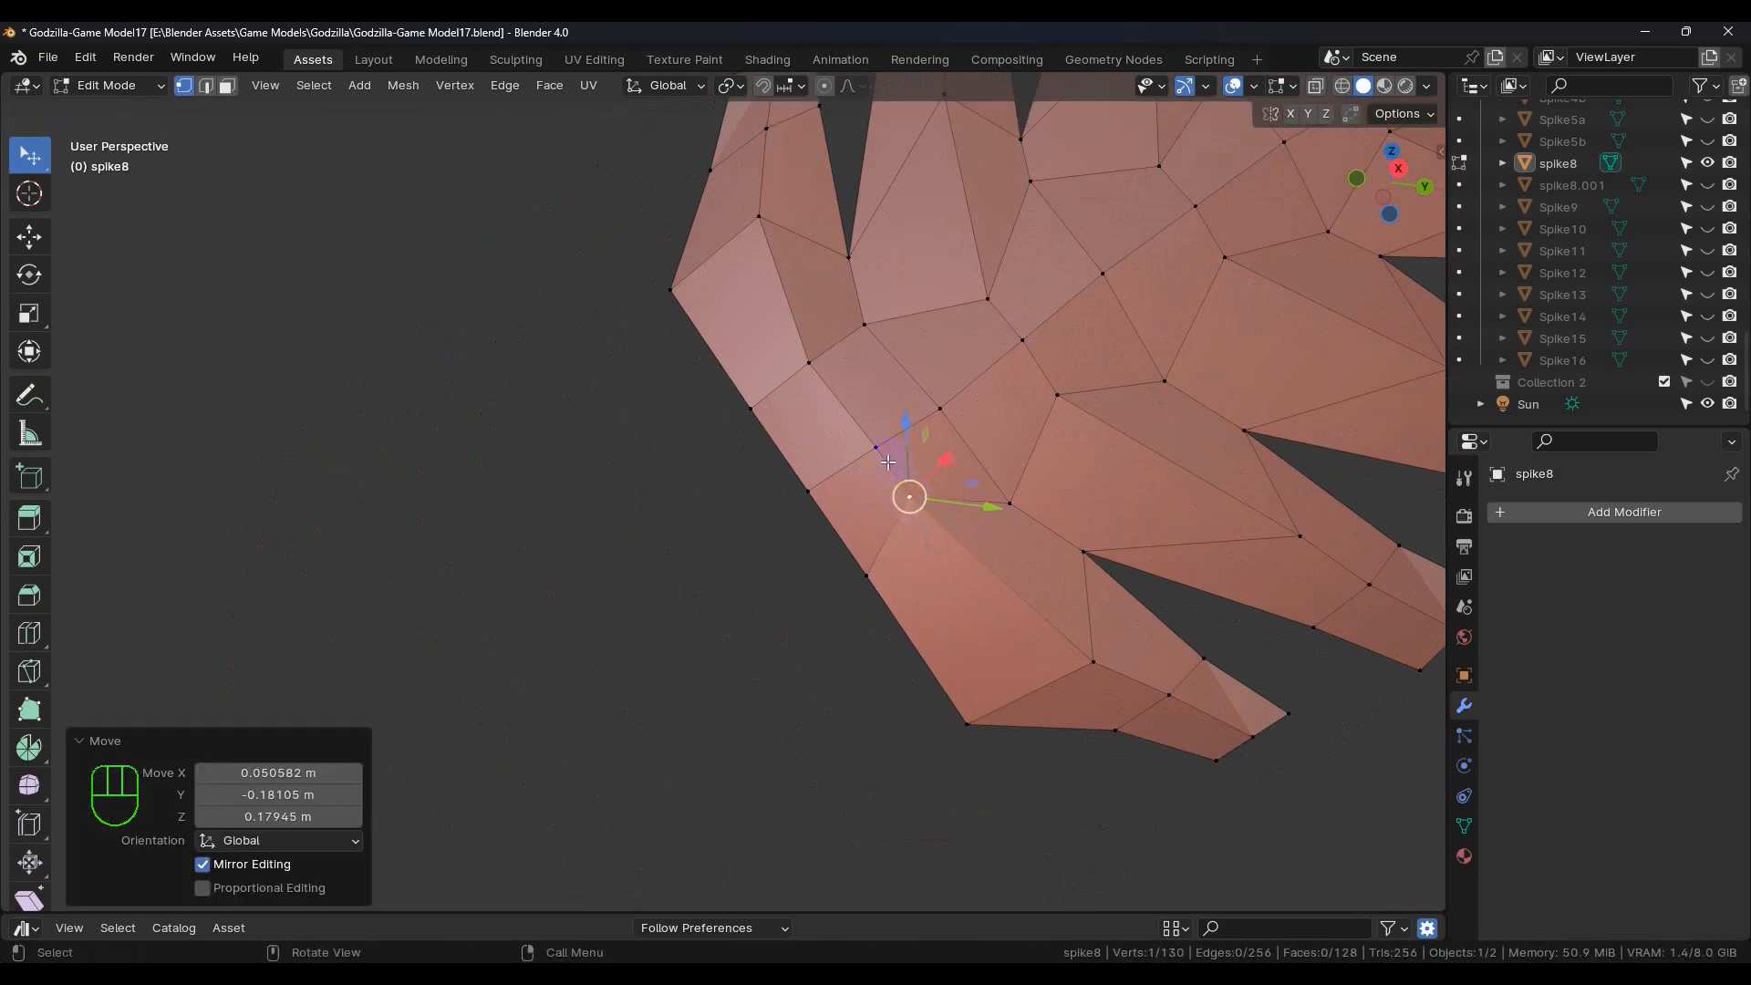
{"action": "left_click", "coordinate": [809, 365]}
{"action": "left_click_drag", "start_coordinate": [808, 365], "coordinate": [840, 402]}
Switch spike8 to Sculpt Mode and choose the Draw brush for work on the central ridge
{"action": "middle_click_drag", "start_coordinate": [921, 415], "coordinate": [515, 198]}
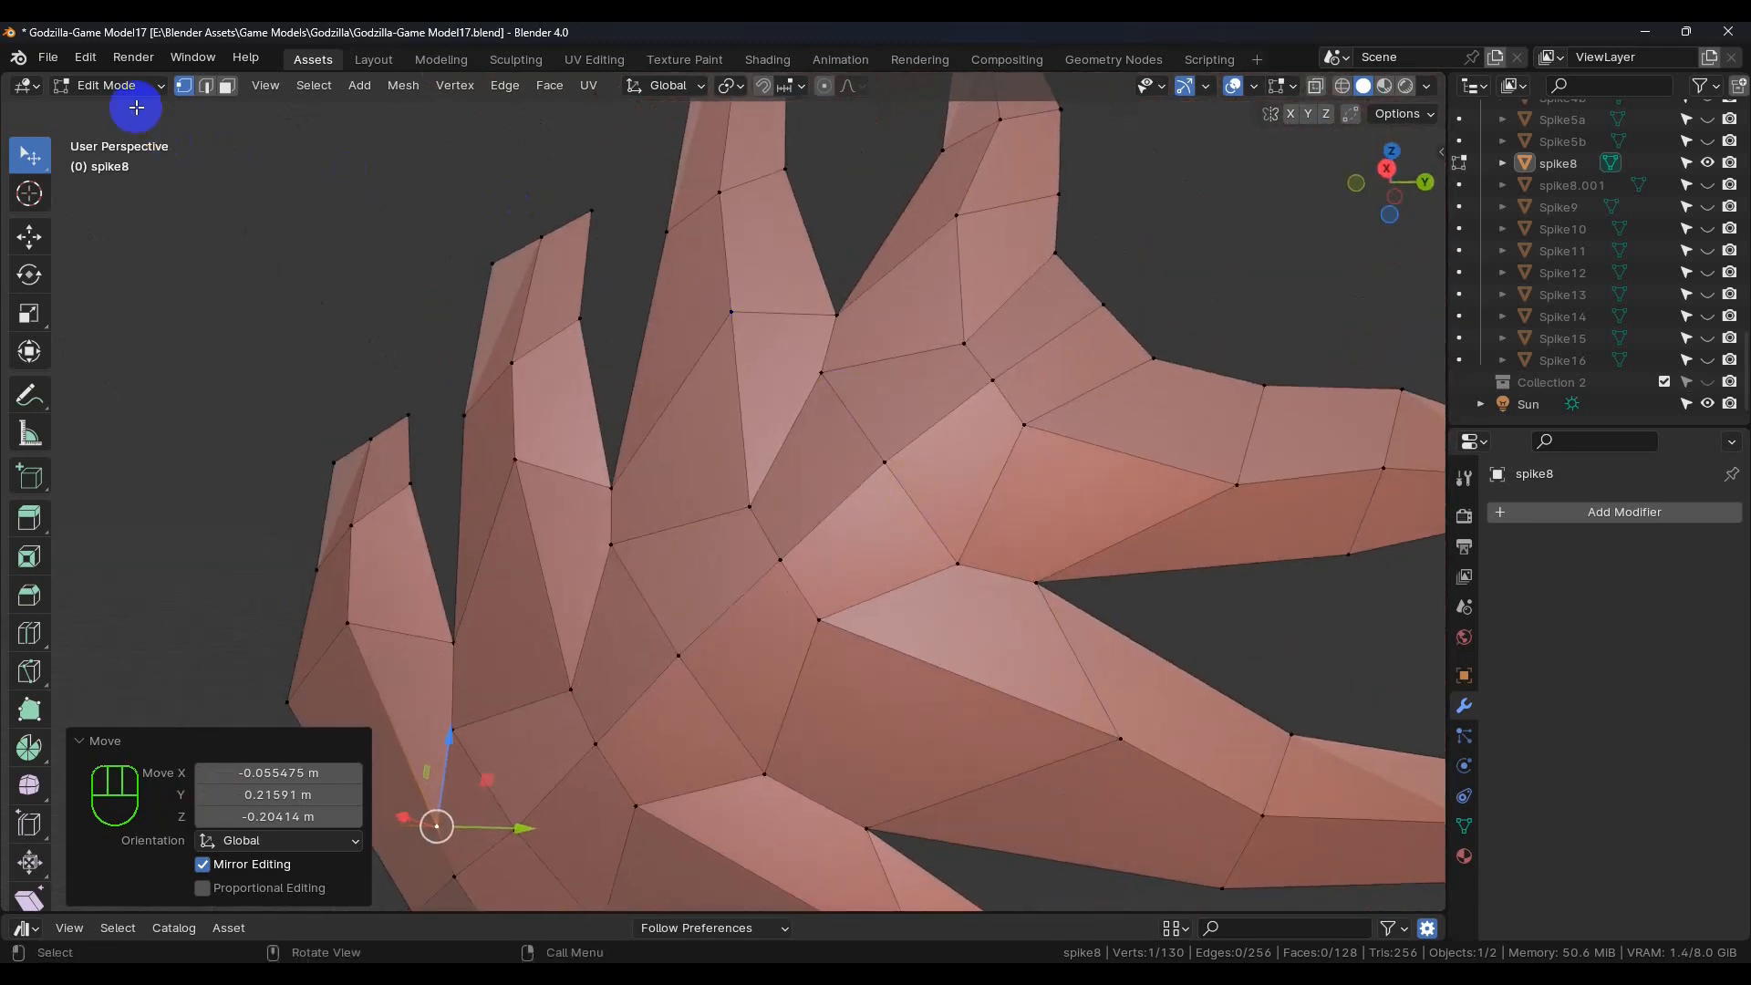
{"action": "left_click", "coordinate": [108, 85]}
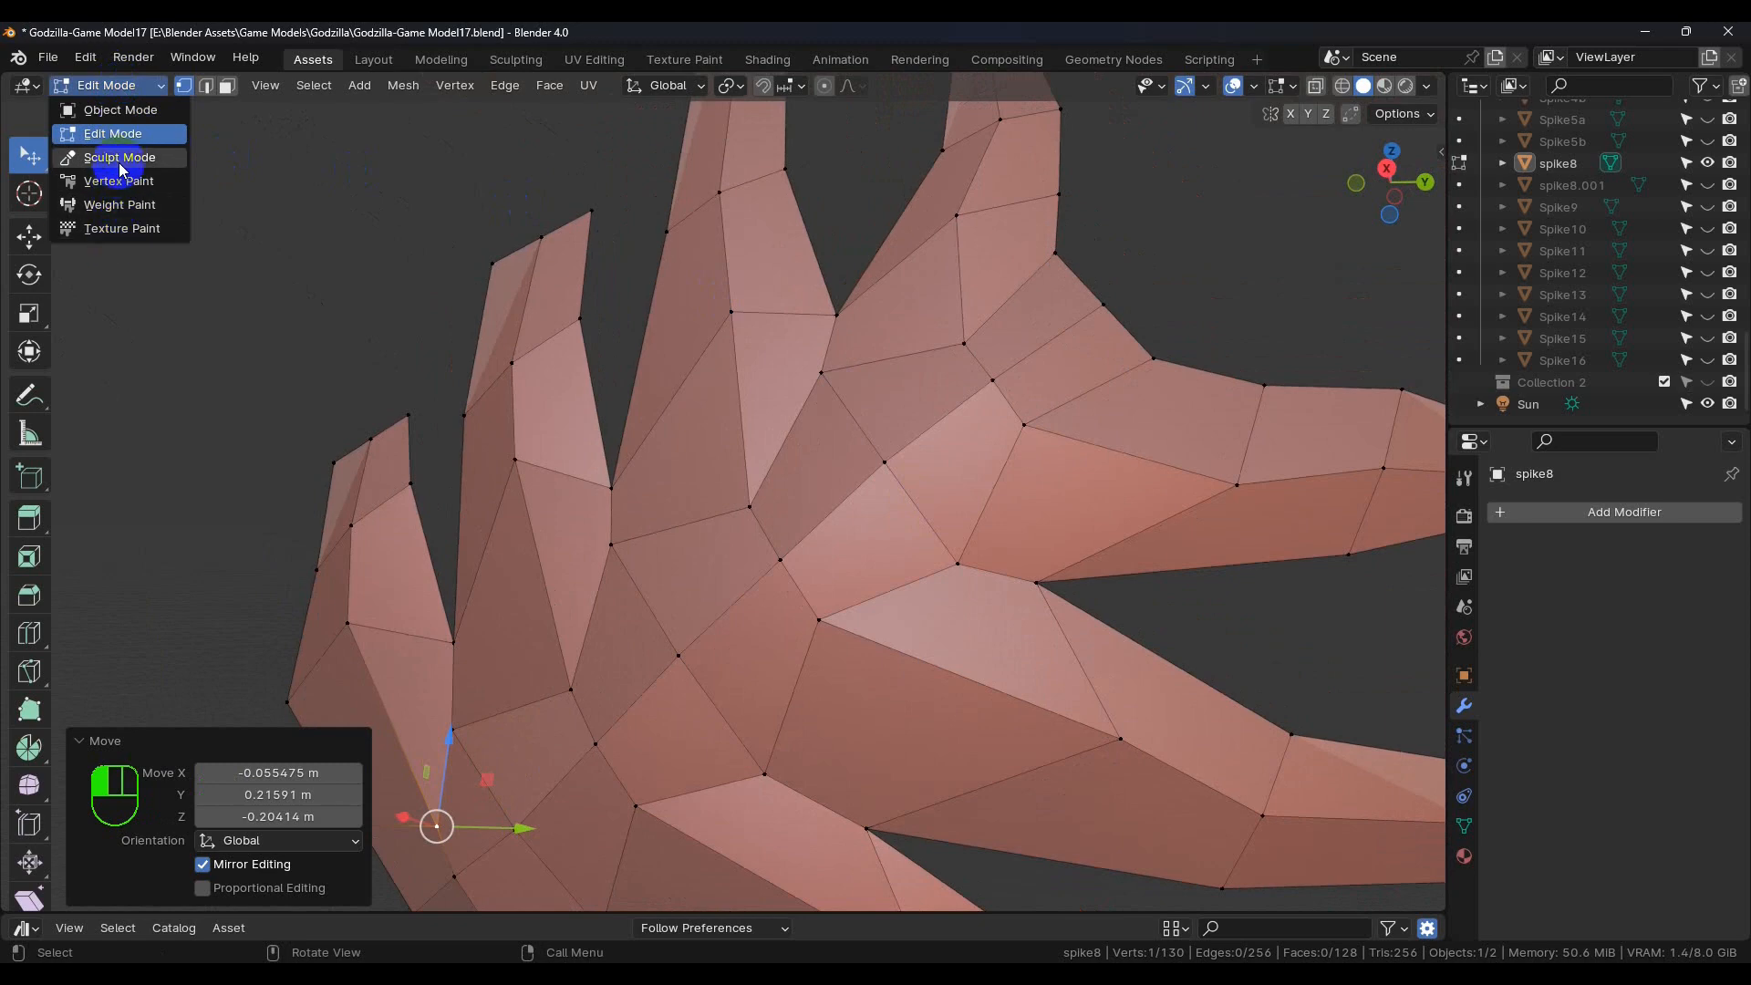
{"action": "left_click", "coordinate": [120, 158]}
{"action": "middle_click_drag", "start_coordinate": [1215, 277], "coordinate": [803, 598]}
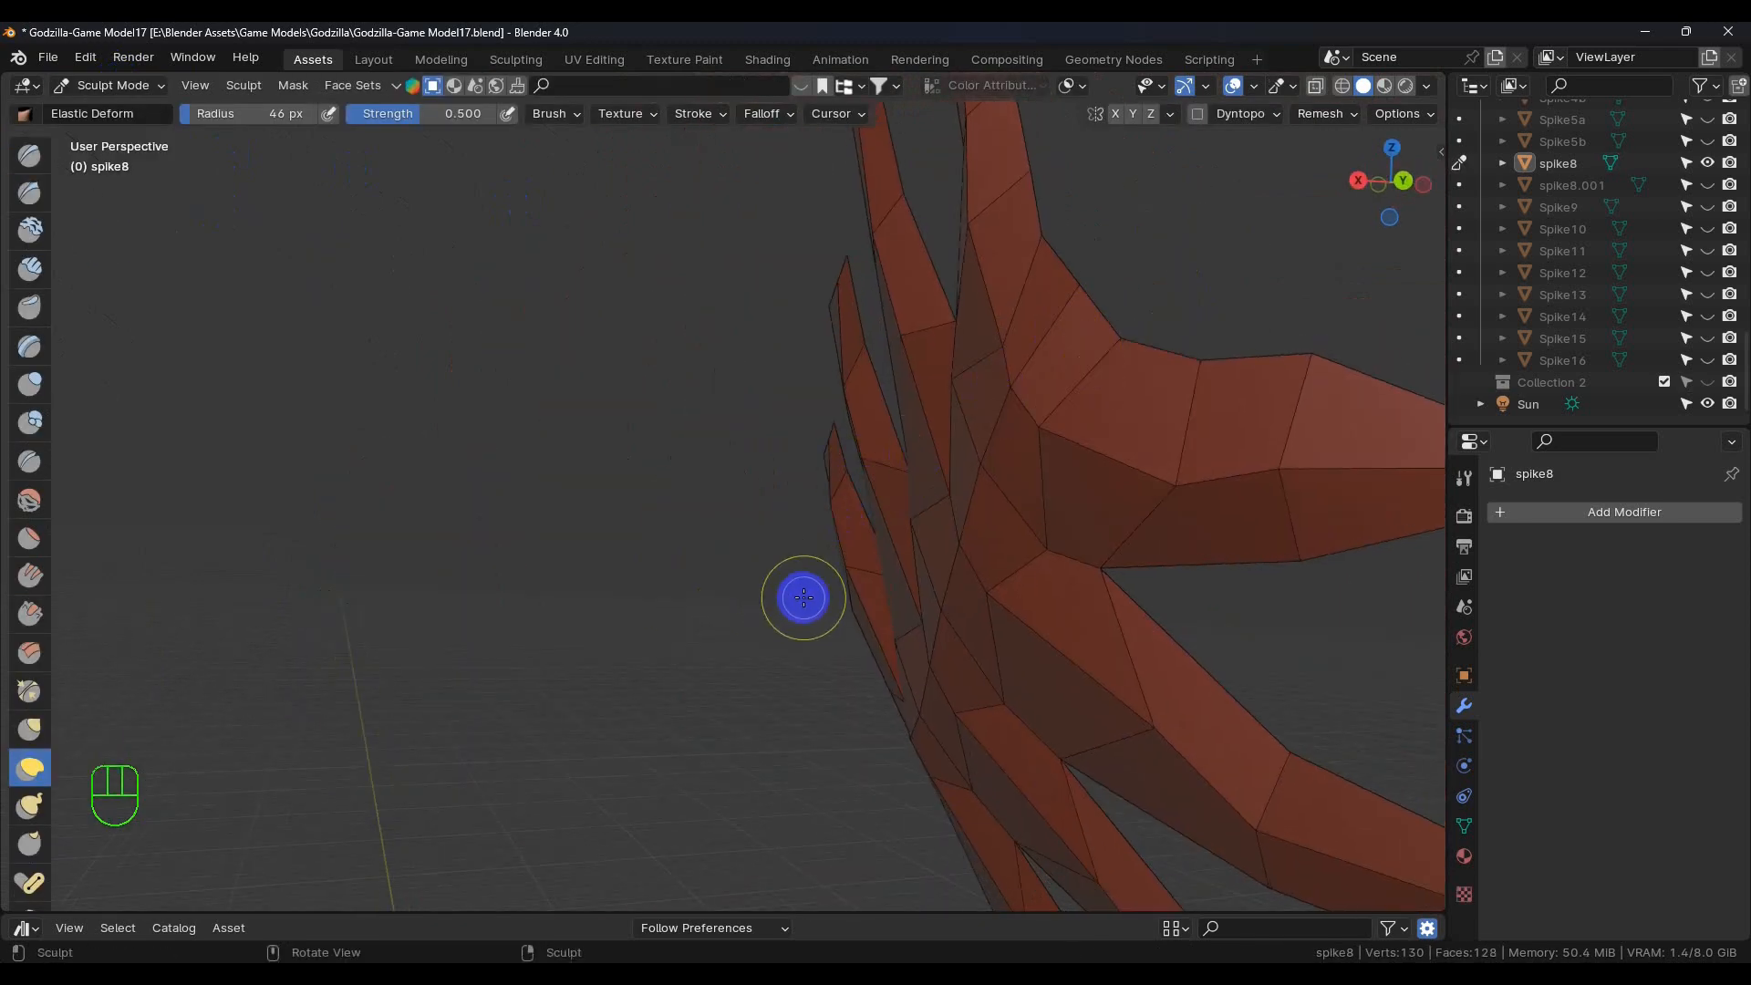
{"action": "middle_click_drag", "start_coordinate": [895, 501], "coordinate": [1173, 446]}
{"action": "scroll", "coordinate": [954, 429], "scroll_direction": "up", "scroll_amount": 3}
{"action": "middle_click_drag", "start_coordinate": [948, 430], "coordinate": [892, 578], "text": "shift"}
{"action": "middle_click_drag", "start_coordinate": [892, 578], "coordinate": [954, 529]}
{"action": "left_click", "coordinate": [29, 156]}
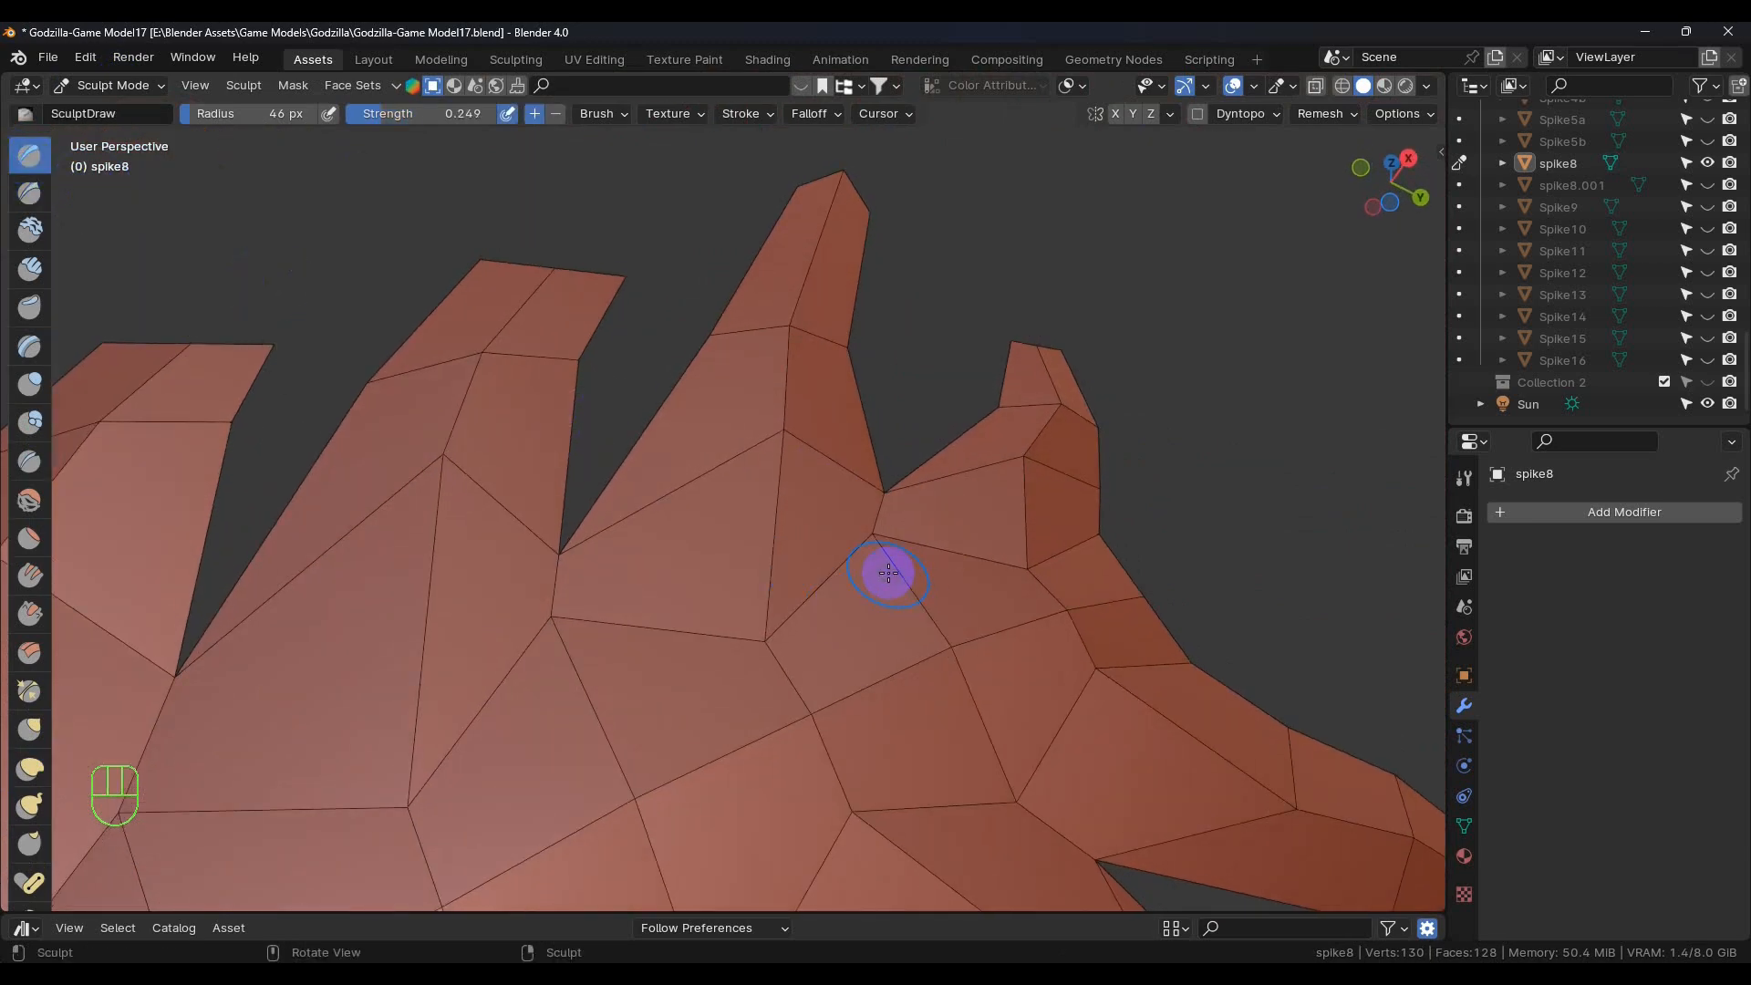
Raise the vertices along the central ridge with Draw brush strokes at 46 px radius and 0.249 strength
{"action": "mouse_move", "coordinate": [869, 544]}
{"action": "left_mouse_down"}
{"action": "mouse_move", "coordinate": [887, 535]}
{"action": "mouse_move", "coordinate": [850, 577]}
{"action": "left_mouse_up"}
{"action": "left_click_drag", "start_coordinate": [755, 665], "coordinate": [592, 649]}
{"action": "middle_click_drag", "start_coordinate": [646, 636], "coordinate": [977, 447], "text": "shift"}
{"action": "left_click_drag", "start_coordinate": [974, 474], "coordinate": [962, 472]}
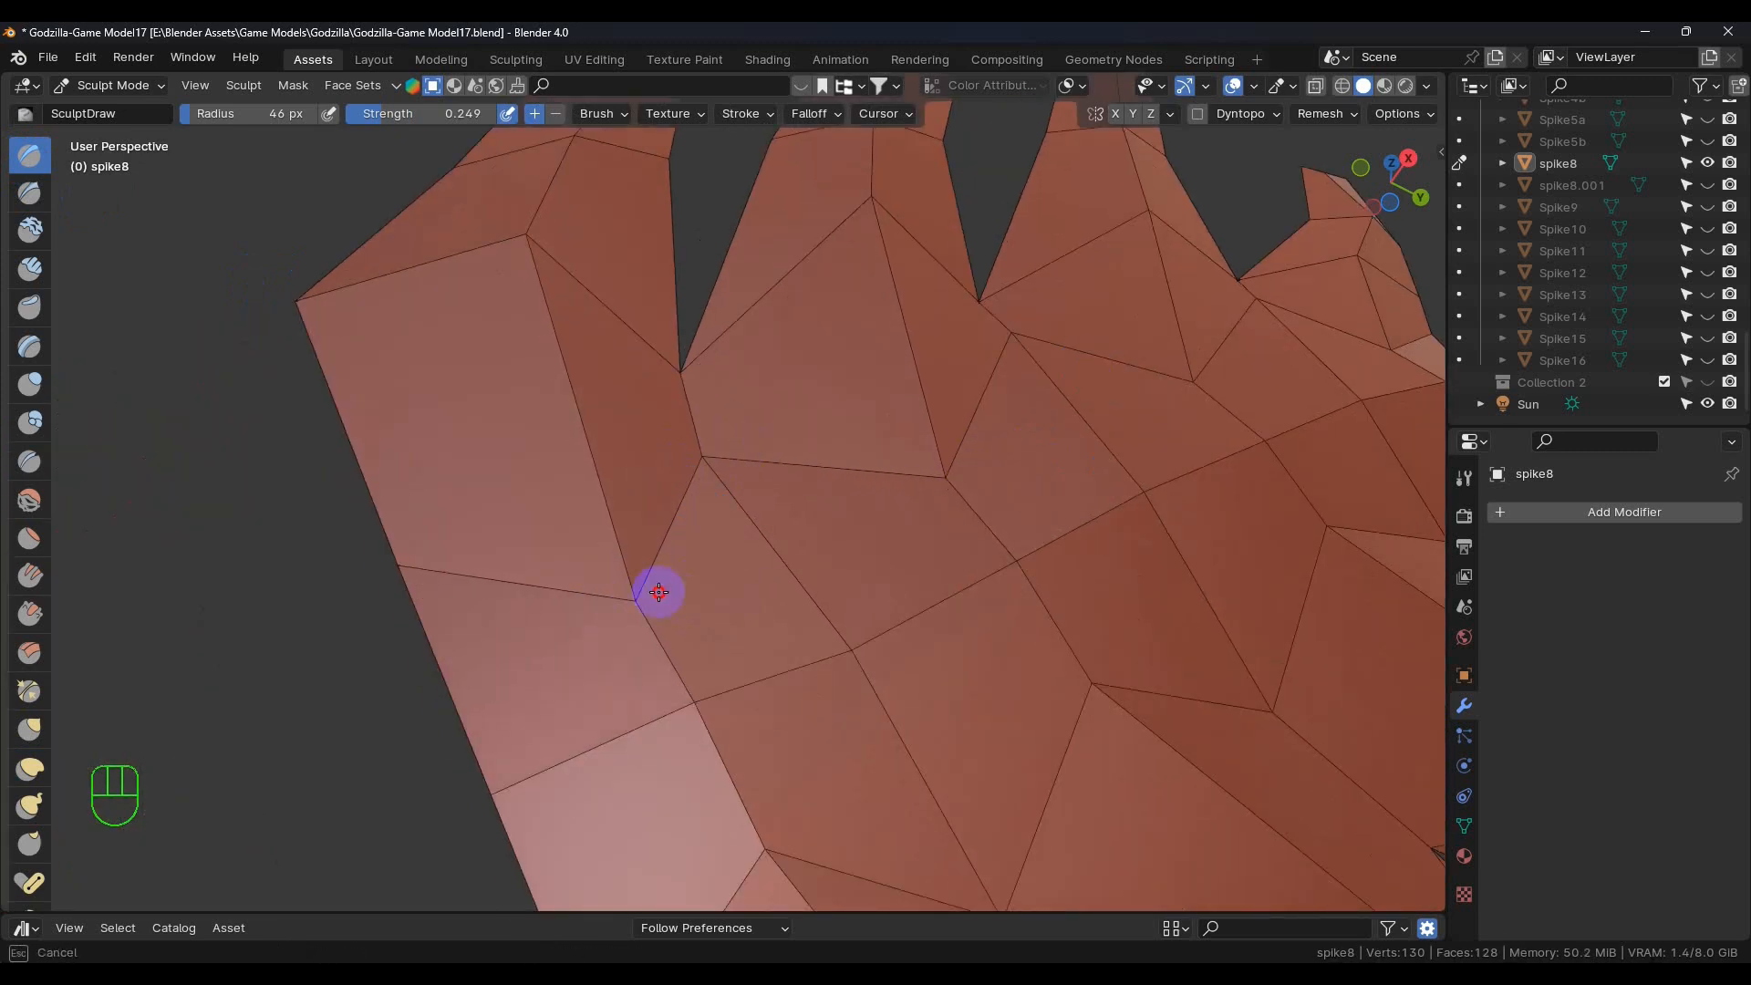
{"action": "middle_click_drag", "start_coordinate": [788, 583], "coordinate": [767, 526]}
{"action": "middle_click_drag", "start_coordinate": [934, 625], "coordinate": [1063, 706]}
{"action": "middle_click_drag", "start_coordinate": [1063, 706], "coordinate": [962, 537], "text": "shift"}
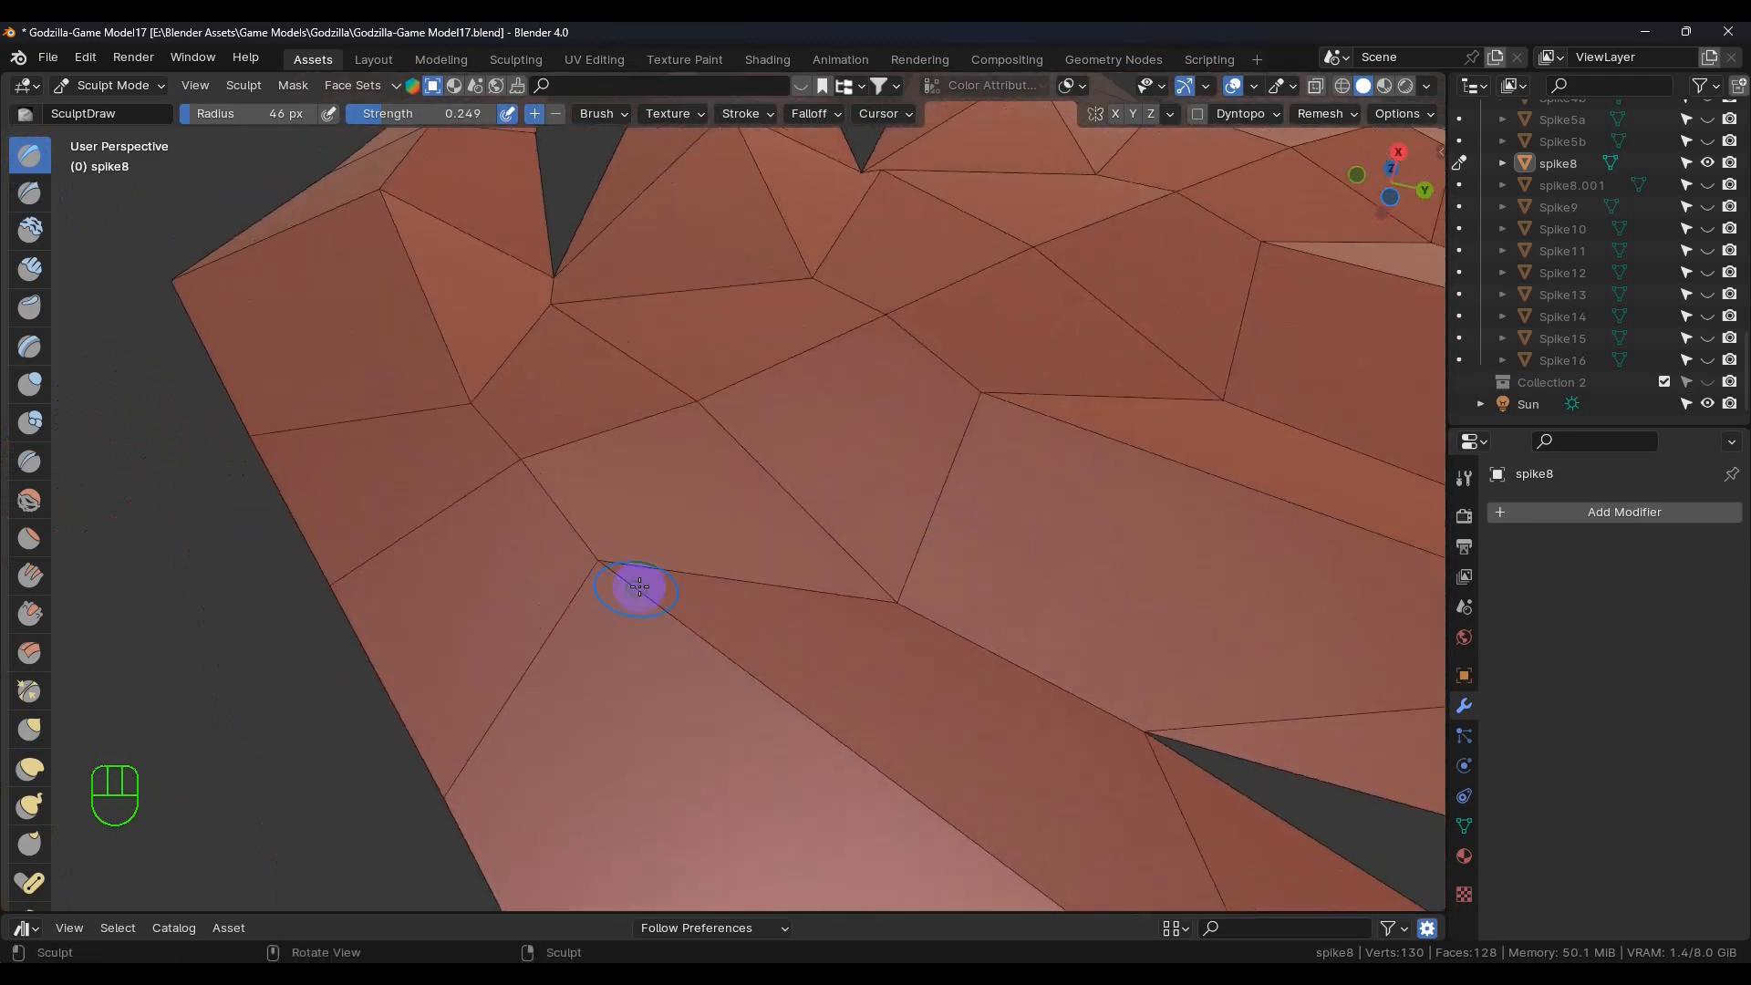
{"action": "left_click_drag", "start_coordinate": [568, 574], "coordinate": [569, 570]}
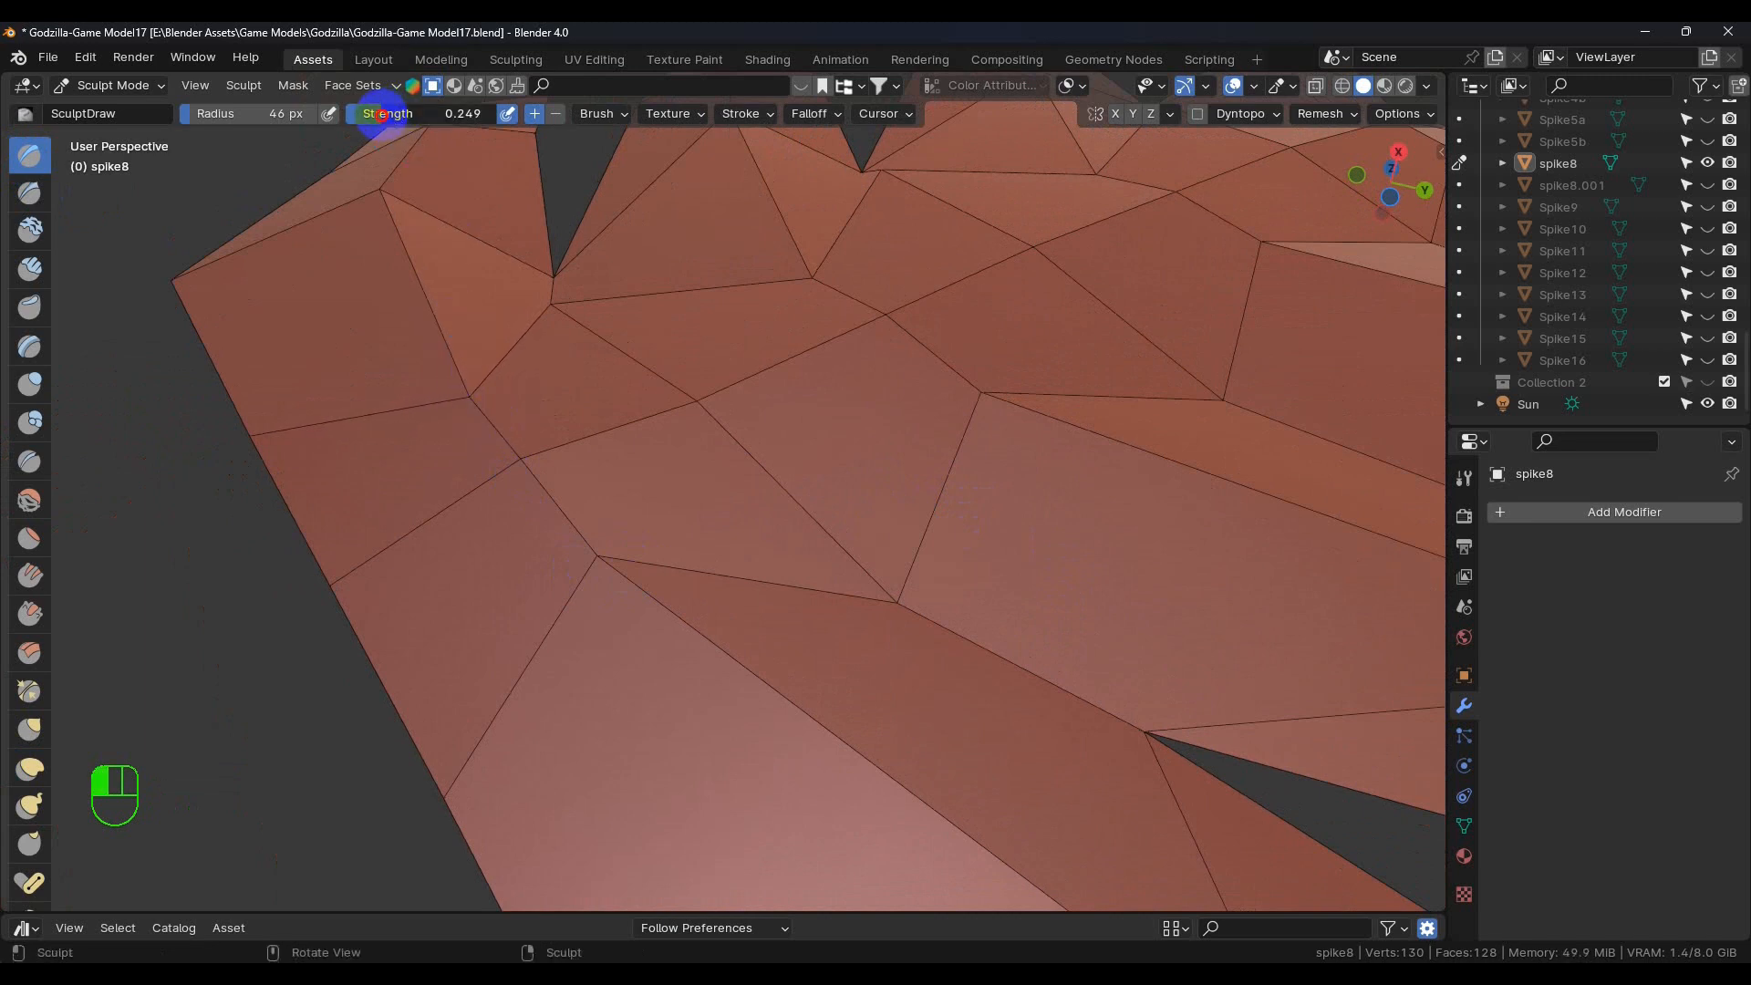
Increase the Draw brush strength to 0.302 and build up the ridge vertices further with more strokes
{"action": "left_click_drag", "start_coordinate": [395, 686], "coordinate": [397, 686]}
{"action": "left_click_drag", "start_coordinate": [465, 367], "coordinate": [464, 363]}
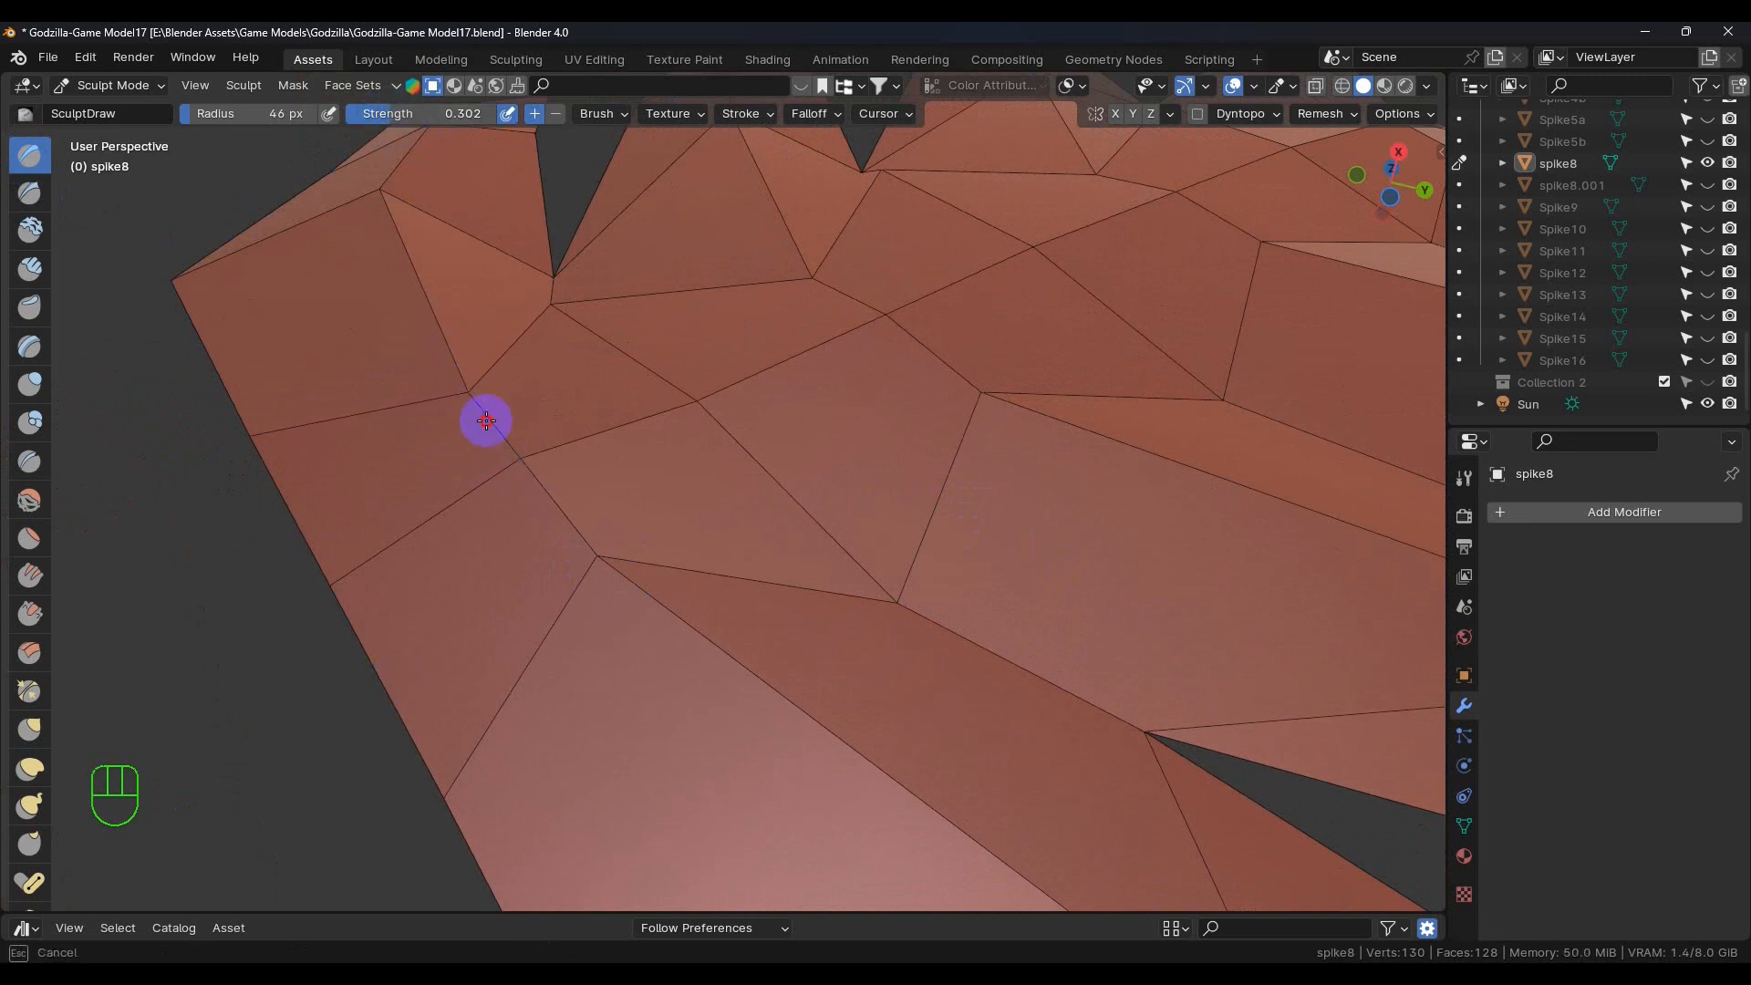
{"action": "left_click_drag", "start_coordinate": [620, 561], "coordinate": [515, 435]}
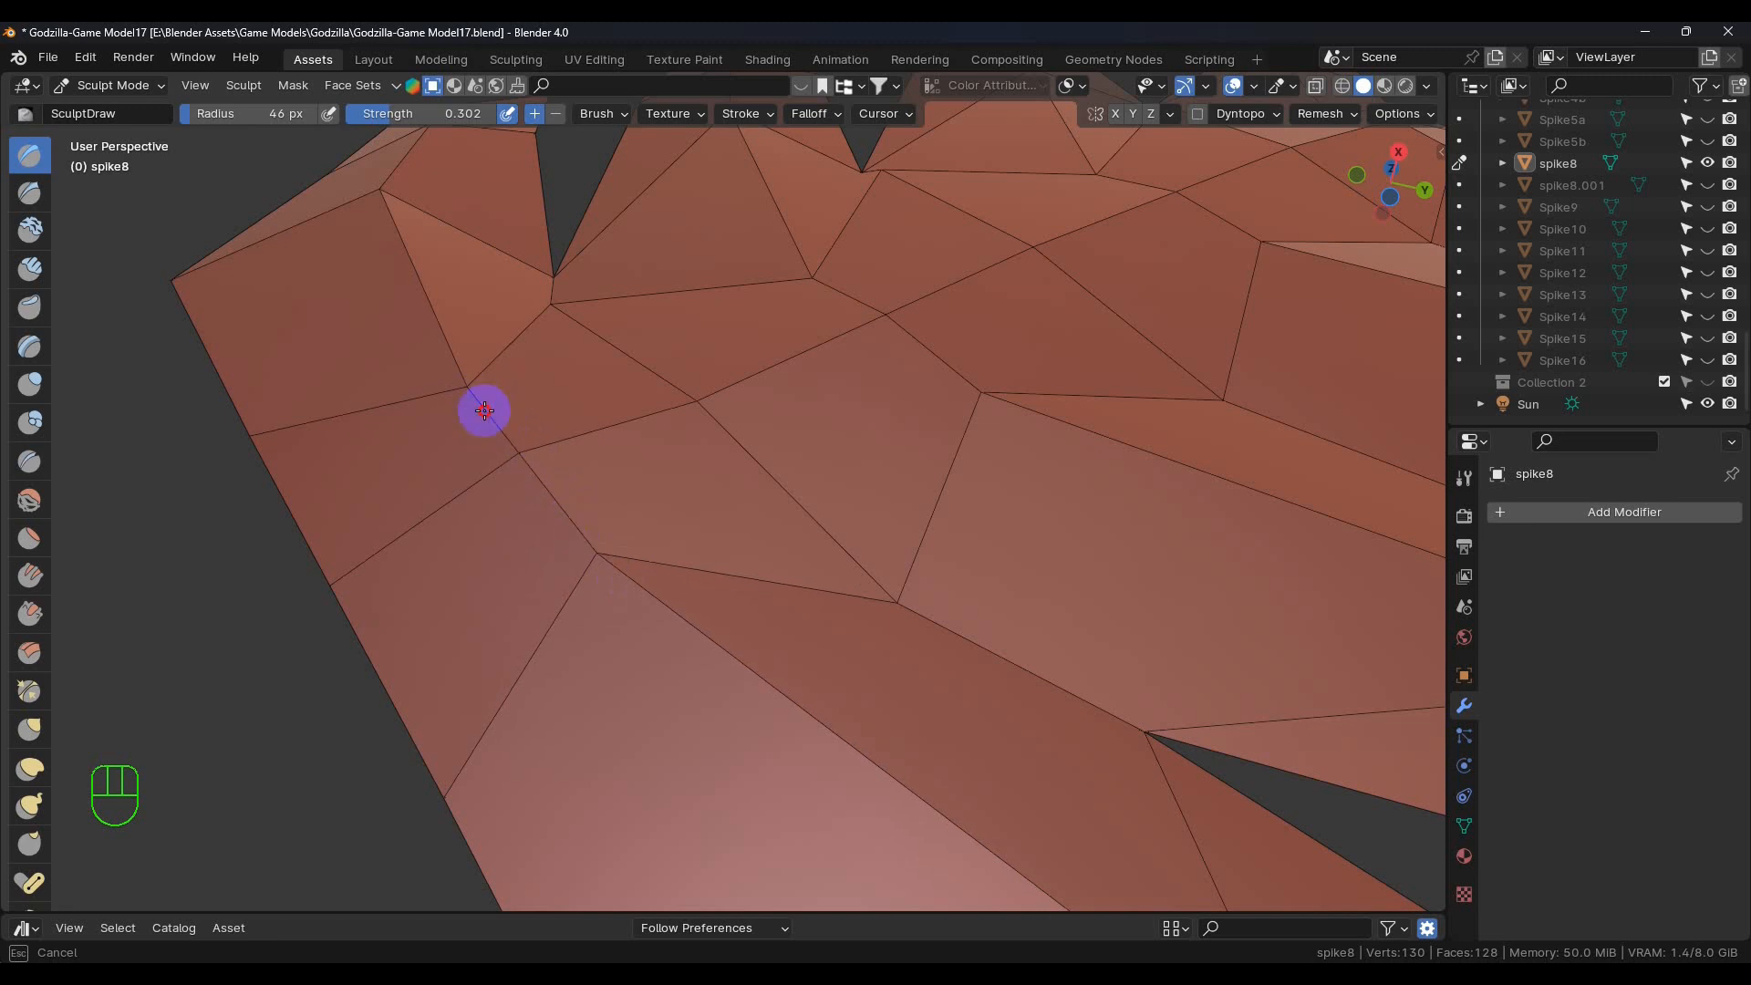
{"action": "mouse_move", "coordinate": [453, 385]}
{"action": "left_mouse_down"}
{"action": "mouse_move", "coordinate": [867, 555]}
{"action": "mouse_move", "coordinate": [888, 605]}
{"action": "mouse_move", "coordinate": [911, 590]}
{"action": "mouse_move", "coordinate": [985, 394]}
{"action": "left_mouse_up"}
{"action": "mouse_move", "coordinate": [1176, 410]}
{"action": "middle_mouse_down", "text": "shift"}
{"action": "mouse_move", "coordinate": [984, 479]}
{"action": "mouse_move", "coordinate": [938, 407]}
{"action": "middle_mouse_up", "text": "shift"}
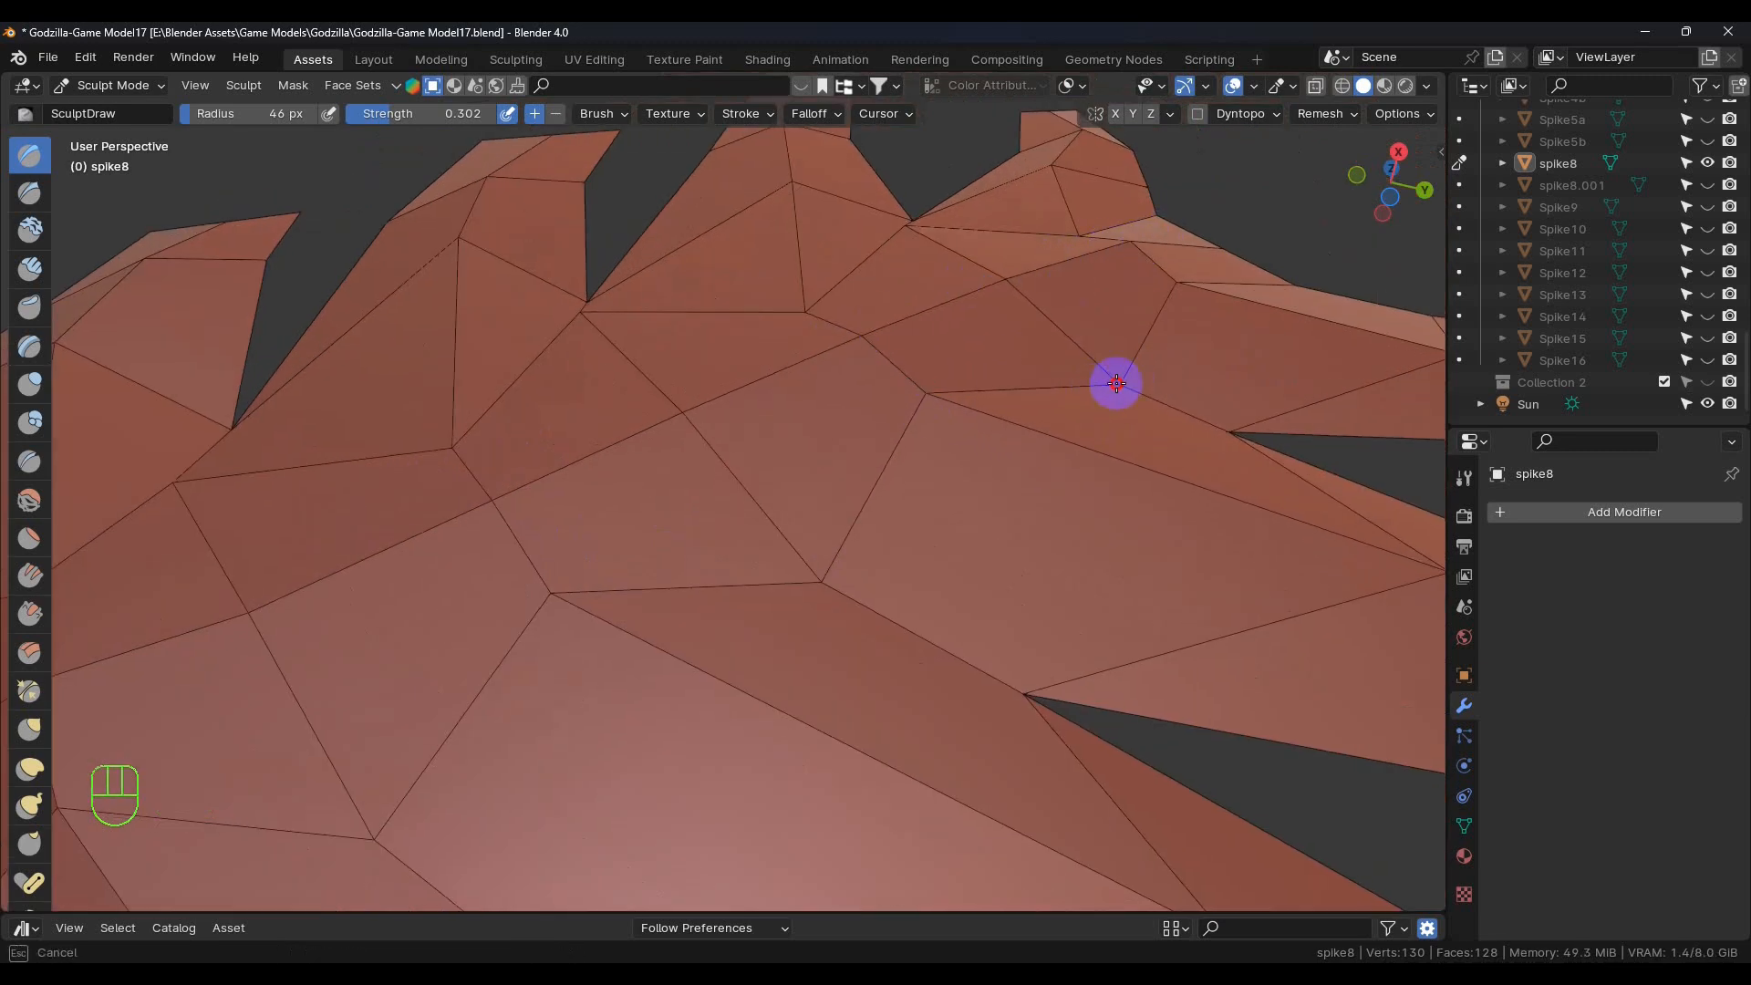
Return spike8 to Edit Mode and pull the ridge-edge vertex near the mesh's upper end in toward the ridge's middle
{"action": "scroll", "coordinate": [1024, 447], "scroll_direction": "down", "scroll_amount": 8}
{"action": "middle_click_drag", "start_coordinate": [1024, 449], "coordinate": [907, 614]}
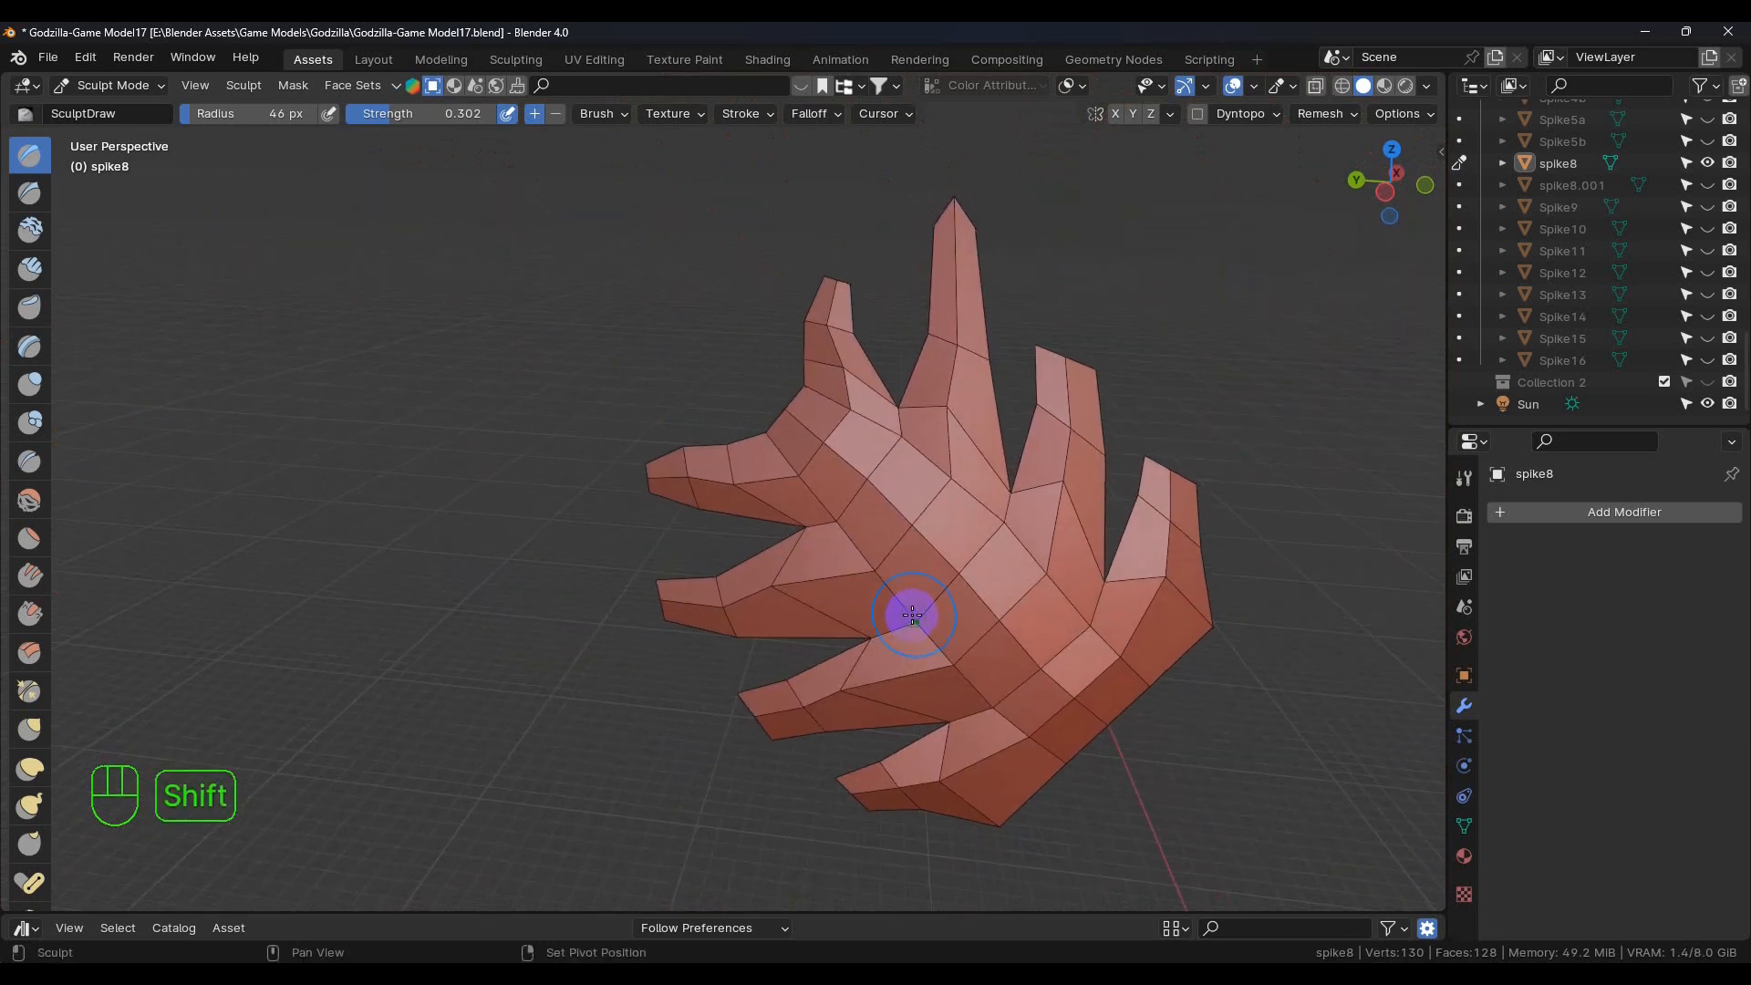
{"action": "left_click", "coordinate": [137, 86]}
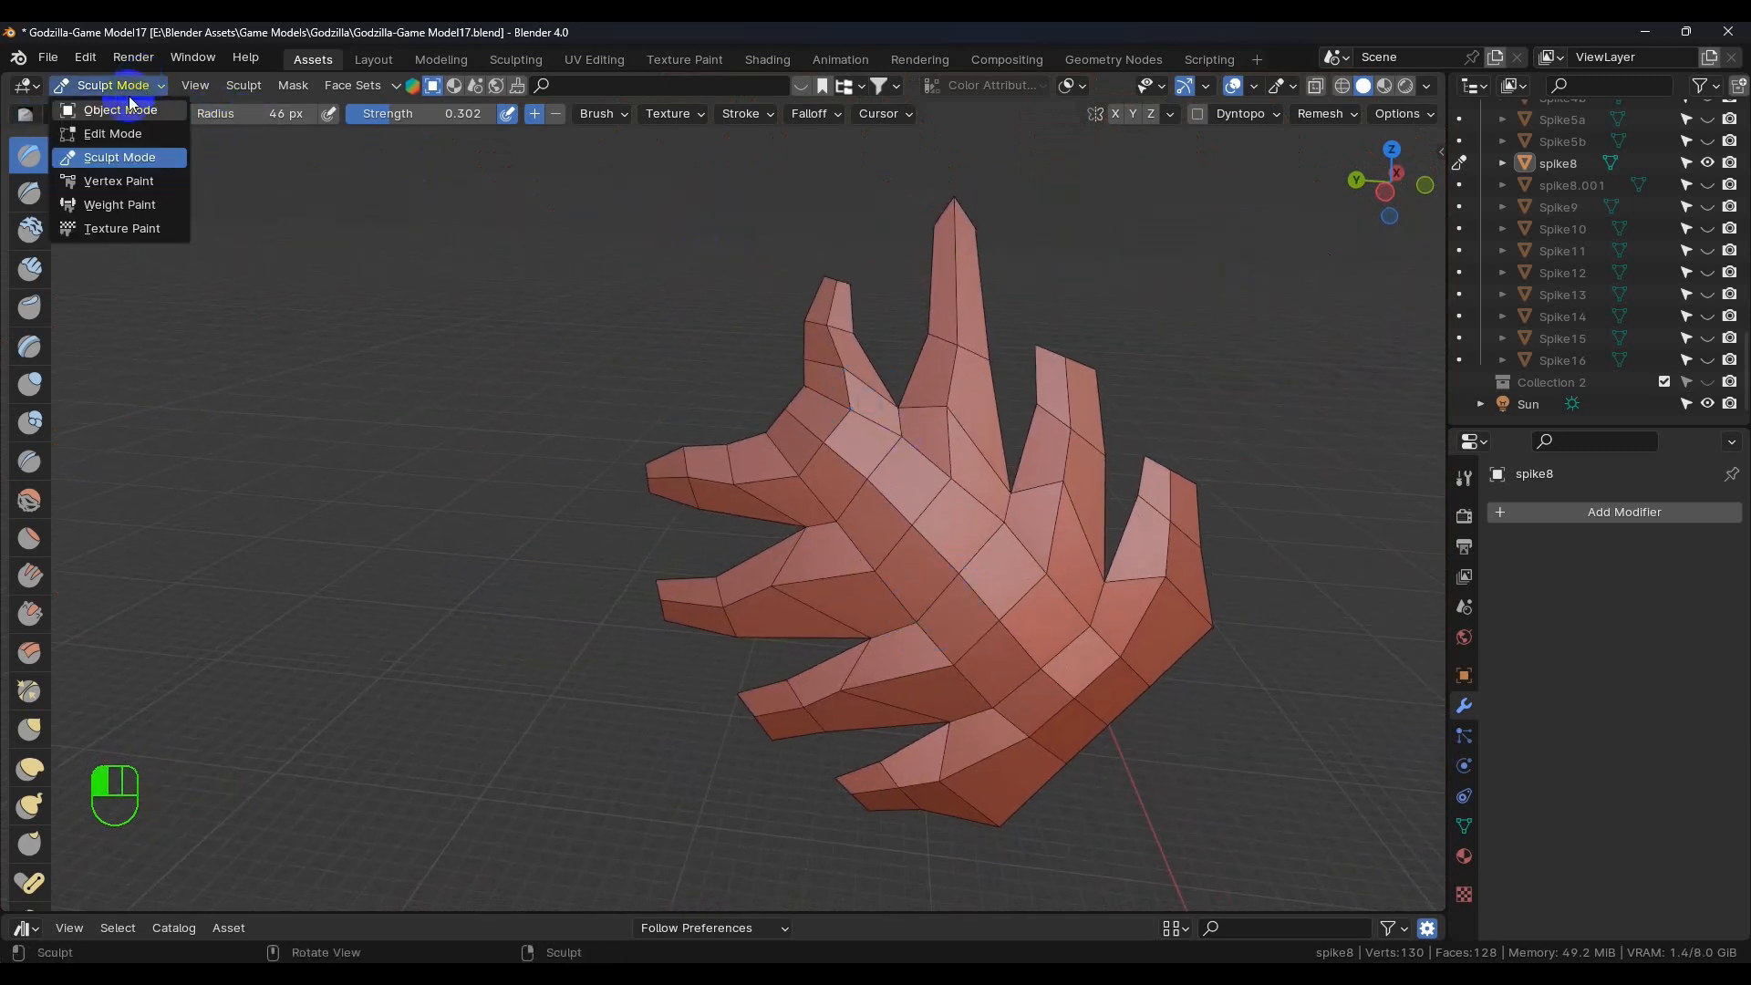
{"action": "left_click", "coordinate": [155, 143]}
{"action": "scroll", "coordinate": [836, 453], "scroll_direction": "up", "scroll_amount": 4}
{"action": "middle_click_drag", "start_coordinate": [867, 439], "coordinate": [935, 337]}
{"action": "scroll", "coordinate": [892, 303], "scroll_direction": "up", "scroll_amount": 1}
{"action": "left_click", "coordinate": [901, 298]}
{"action": "scroll", "coordinate": [903, 300], "scroll_direction": "up", "scroll_amount": 1}
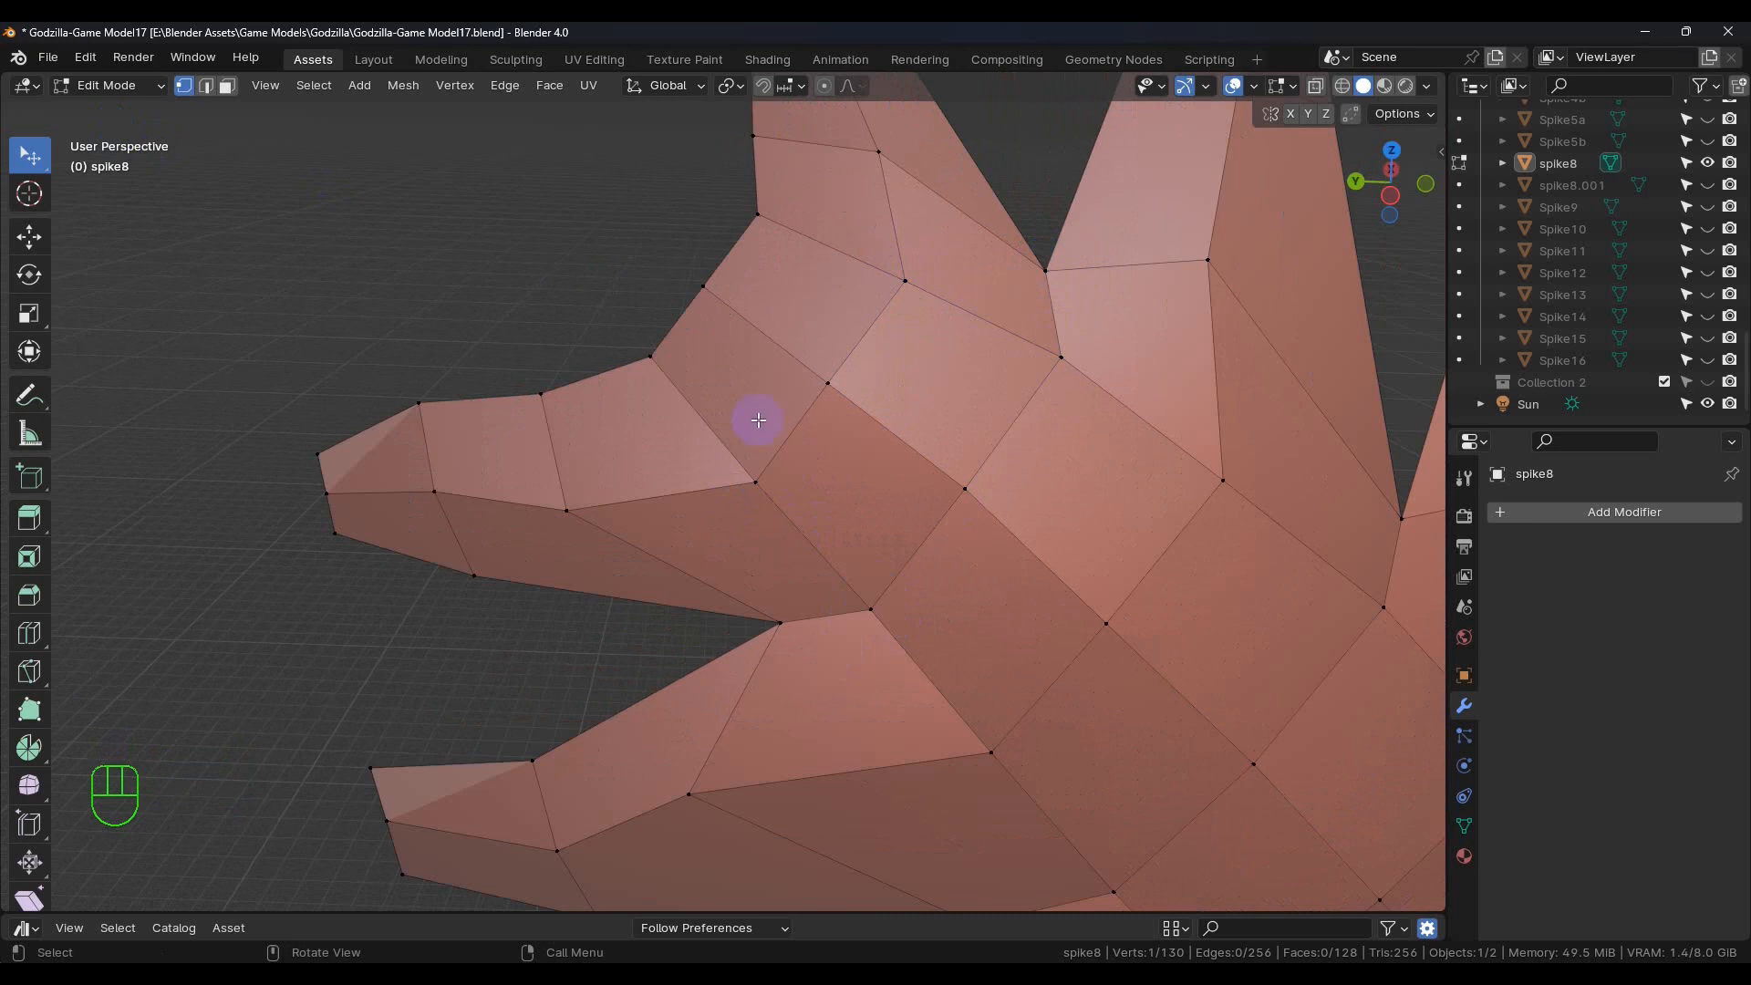
{"action": "left_click_drag", "start_coordinate": [766, 503], "coordinate": [789, 422]}
{"action": "key", "text": "ctrl+z"}
{"action": "left_click_drag", "start_coordinate": [901, 282], "coordinate": [863, 342]}
Narrow the middle stretch of spike8's central ridge by pulling the opposing ridge-edge vertices in toward its centre
{"action": "middle_click_drag", "start_coordinate": [1097, 503], "coordinate": [884, 348], "text": "shift"}
{"action": "left_click", "coordinate": [1007, 327]}
{"action": "left_click_drag", "start_coordinate": [1012, 331], "coordinate": [938, 406]}
{"action": "left_click_drag", "start_coordinate": [830, 562], "coordinate": [862, 497]}
{"action": "middle_click_drag", "start_coordinate": [966, 583], "coordinate": [921, 453], "text": "shift"}
{"action": "middle_click_drag", "start_coordinate": [934, 531], "coordinate": [778, 412], "text": "shift"}
{"action": "left_click", "coordinate": [775, 582]}
{"action": "left_click_drag", "start_coordinate": [784, 577], "coordinate": [848, 498]}
{"action": "left_click_drag", "start_coordinate": [1038, 299], "coordinate": [979, 372]}
Pull the opposing pair of edge vertices at the ridge's lower end in toward its middle
{"action": "middle_click_drag", "start_coordinate": [1062, 495], "coordinate": [922, 397], "text": "shift"}
{"action": "left_click", "coordinate": [1100, 396]}
{"action": "left_click_drag", "start_coordinate": [1100, 396], "coordinate": [1044, 471]}
{"action": "left_click_drag", "start_coordinate": [876, 660], "coordinate": [955, 584]}
{"action": "middle_click_drag", "start_coordinate": [956, 583], "coordinate": [931, 538]}
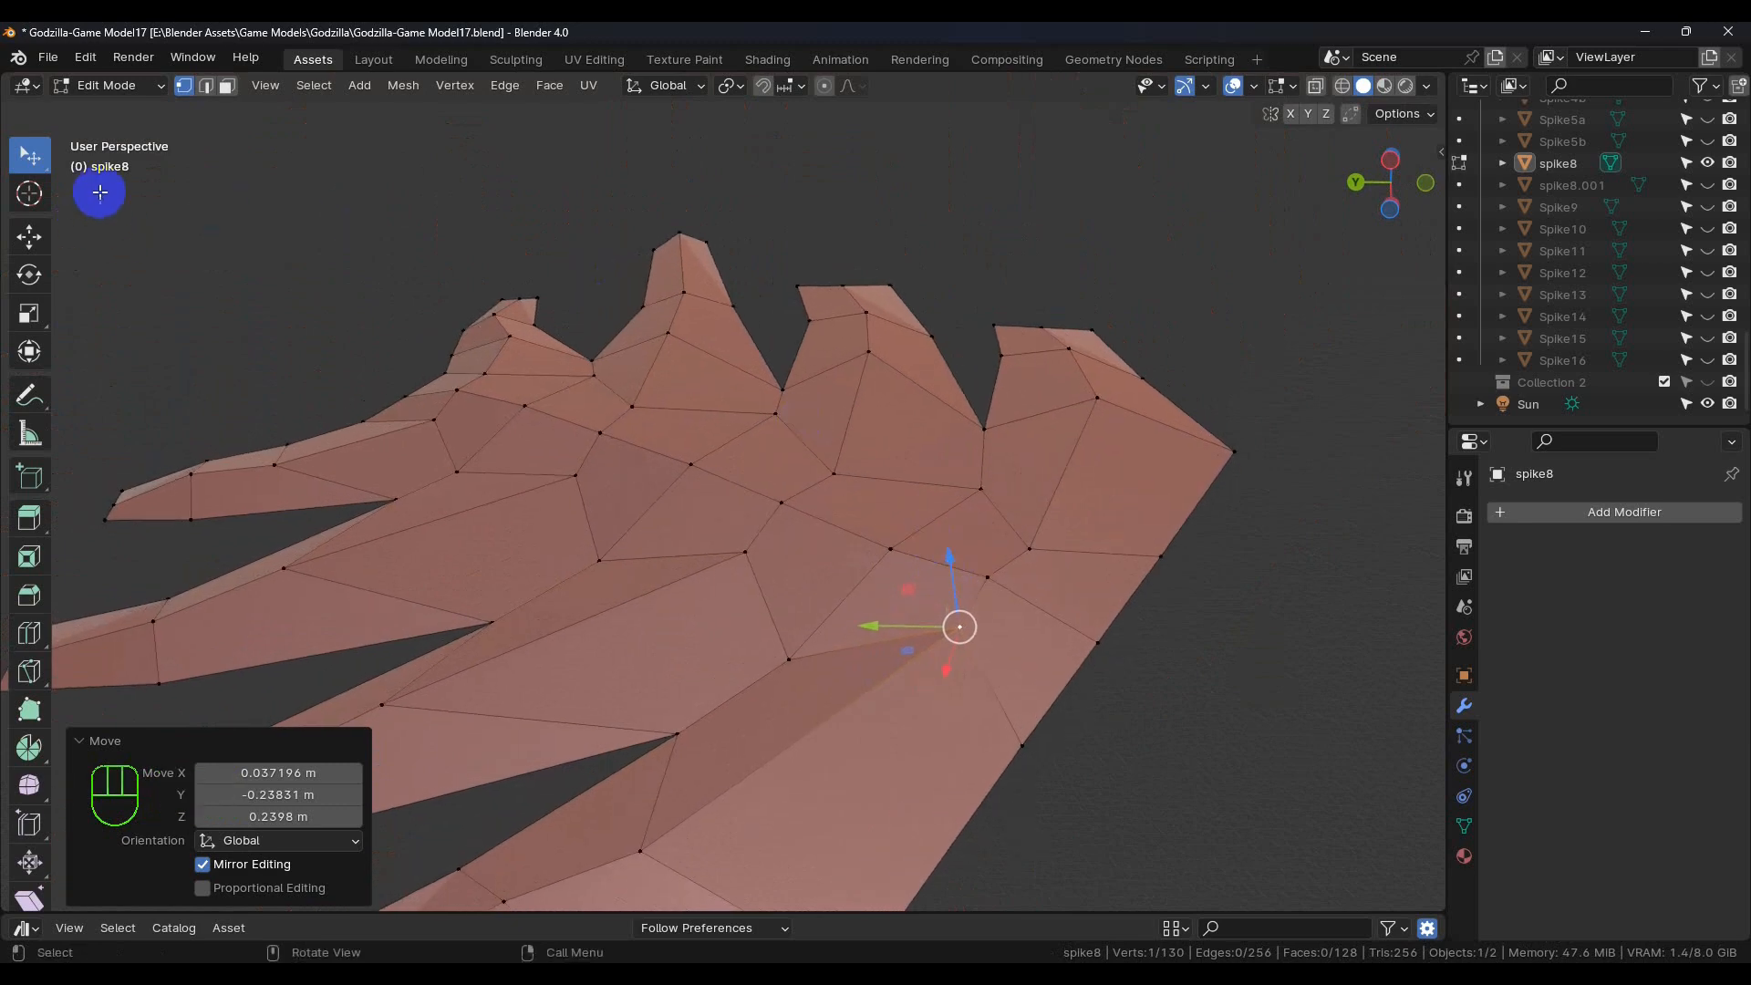
Switch spike8 to Sculpt Mode and raise the narrowed ridge's vertices with Draw brush strokes at 46 px radius and 0.302 strength
{"action": "left_click", "coordinate": [124, 102]}
{"action": "left_click", "coordinate": [109, 163]}
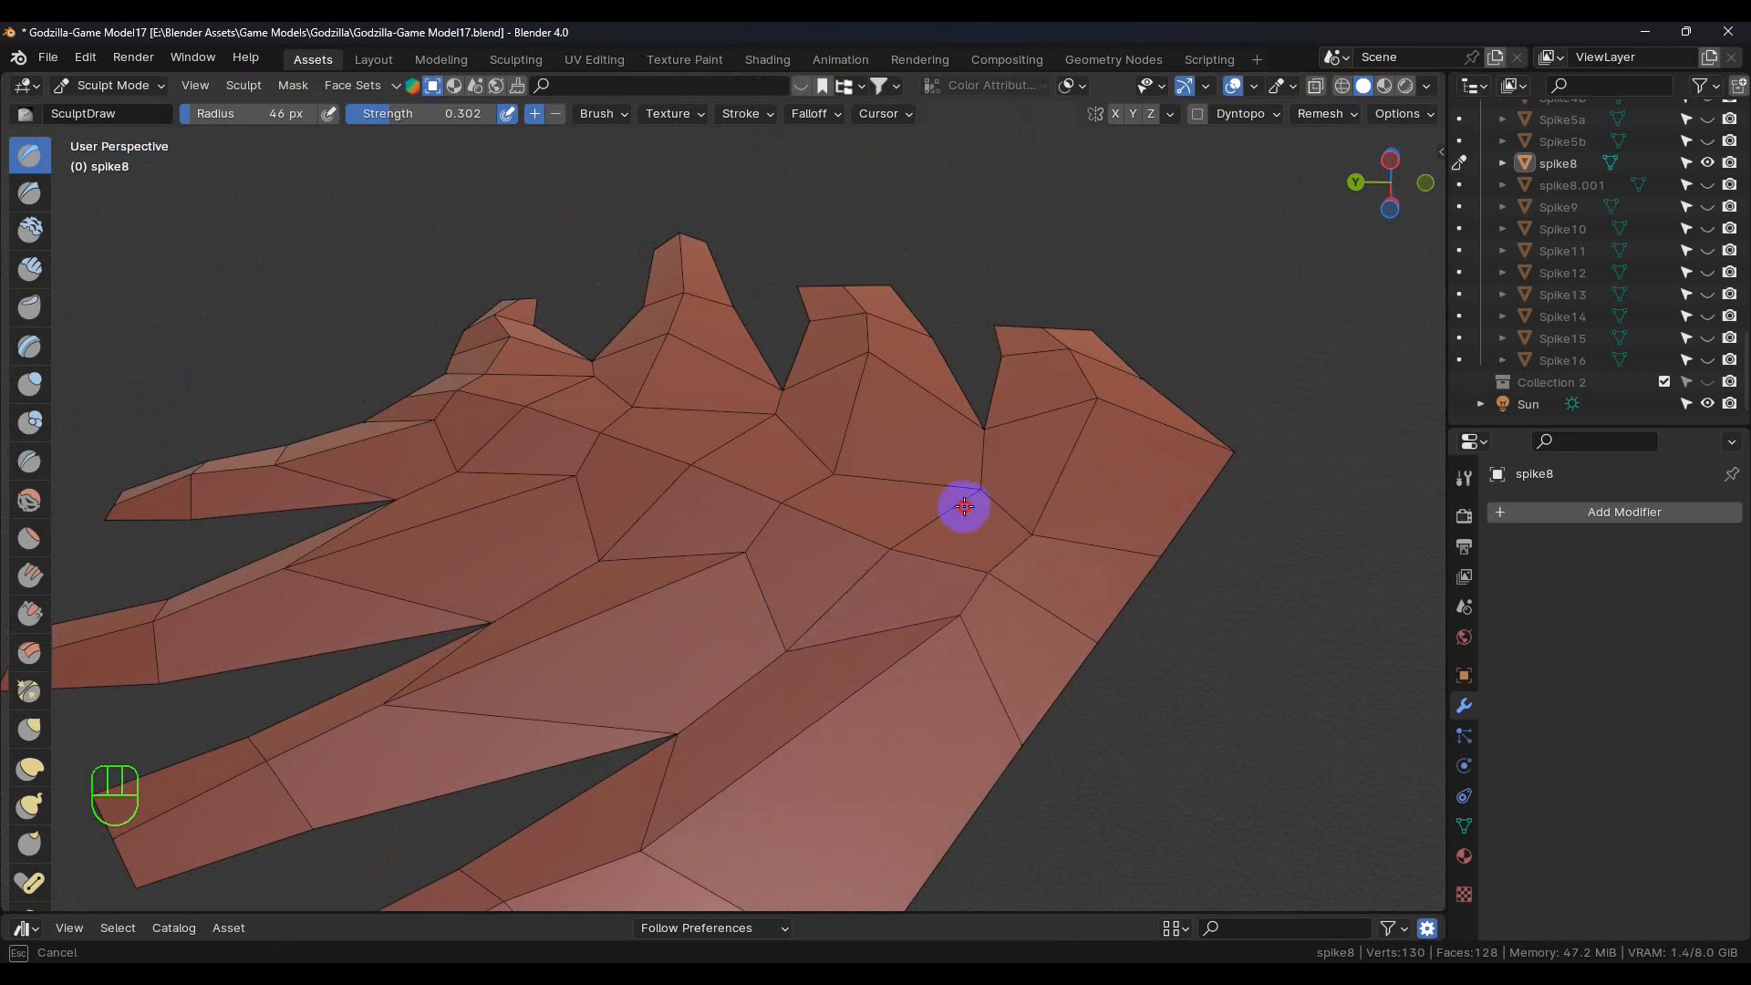
{"action": "left_click_drag", "start_coordinate": [784, 548], "coordinate": [735, 546]}
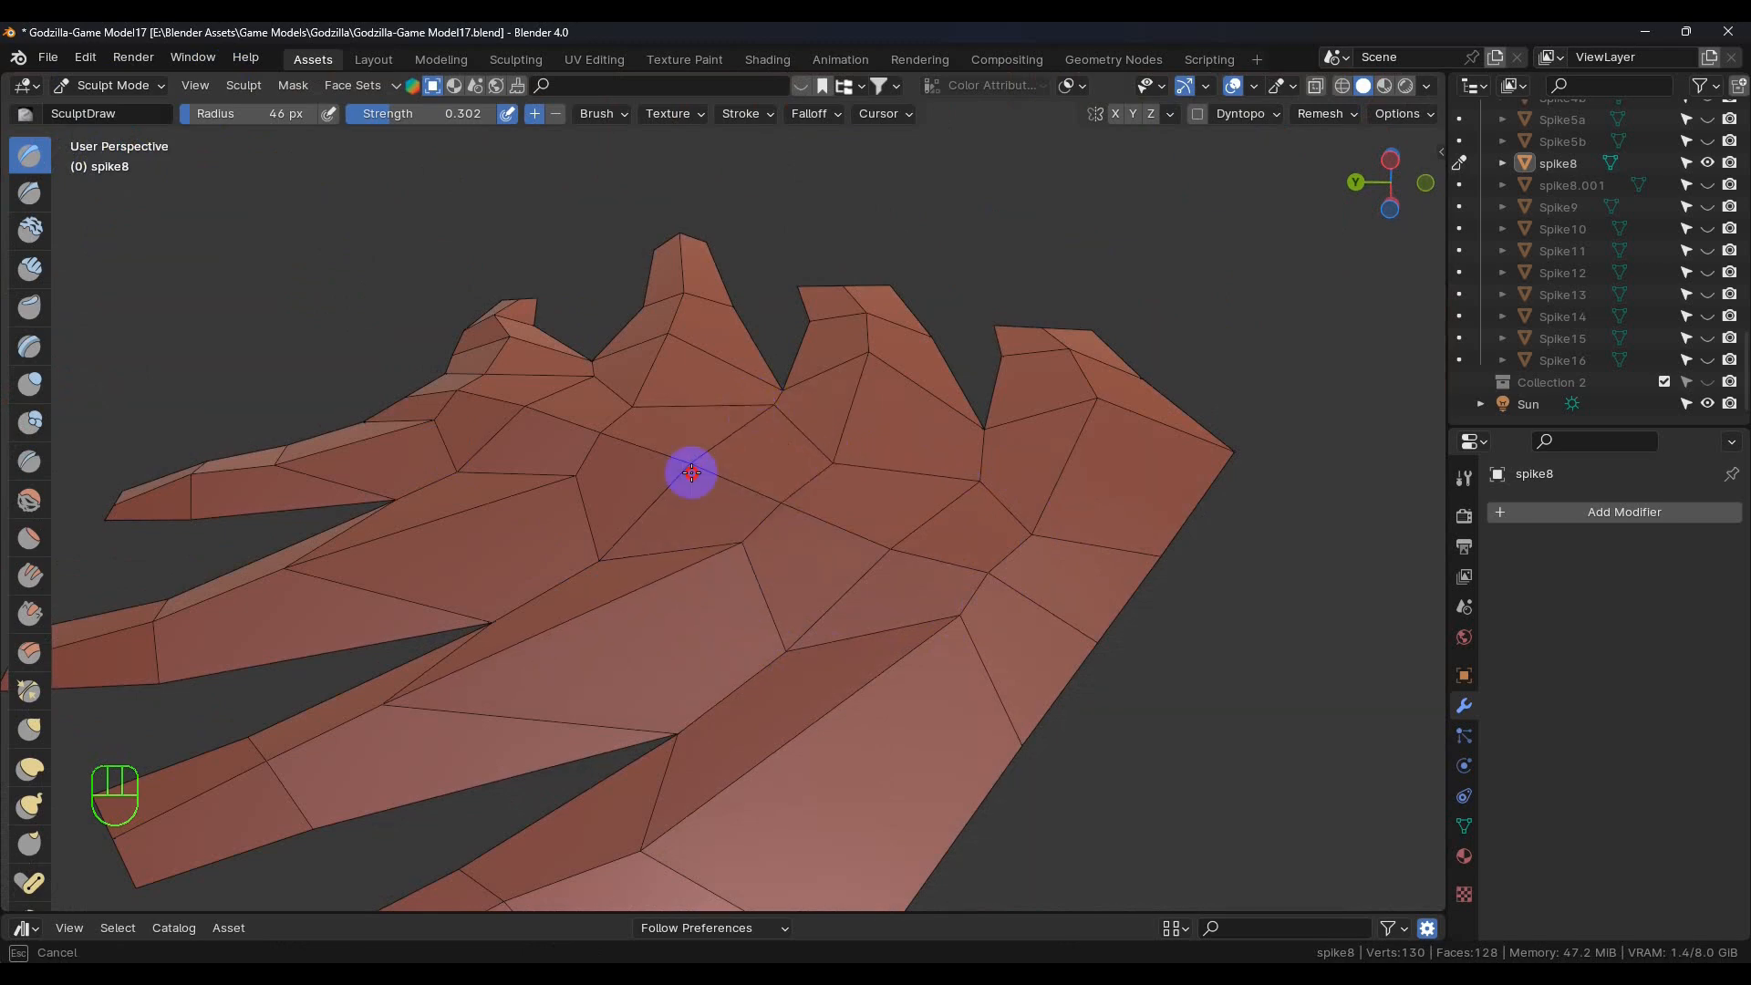
{"action": "left_click_drag", "start_coordinate": [552, 481], "coordinate": [606, 490]}
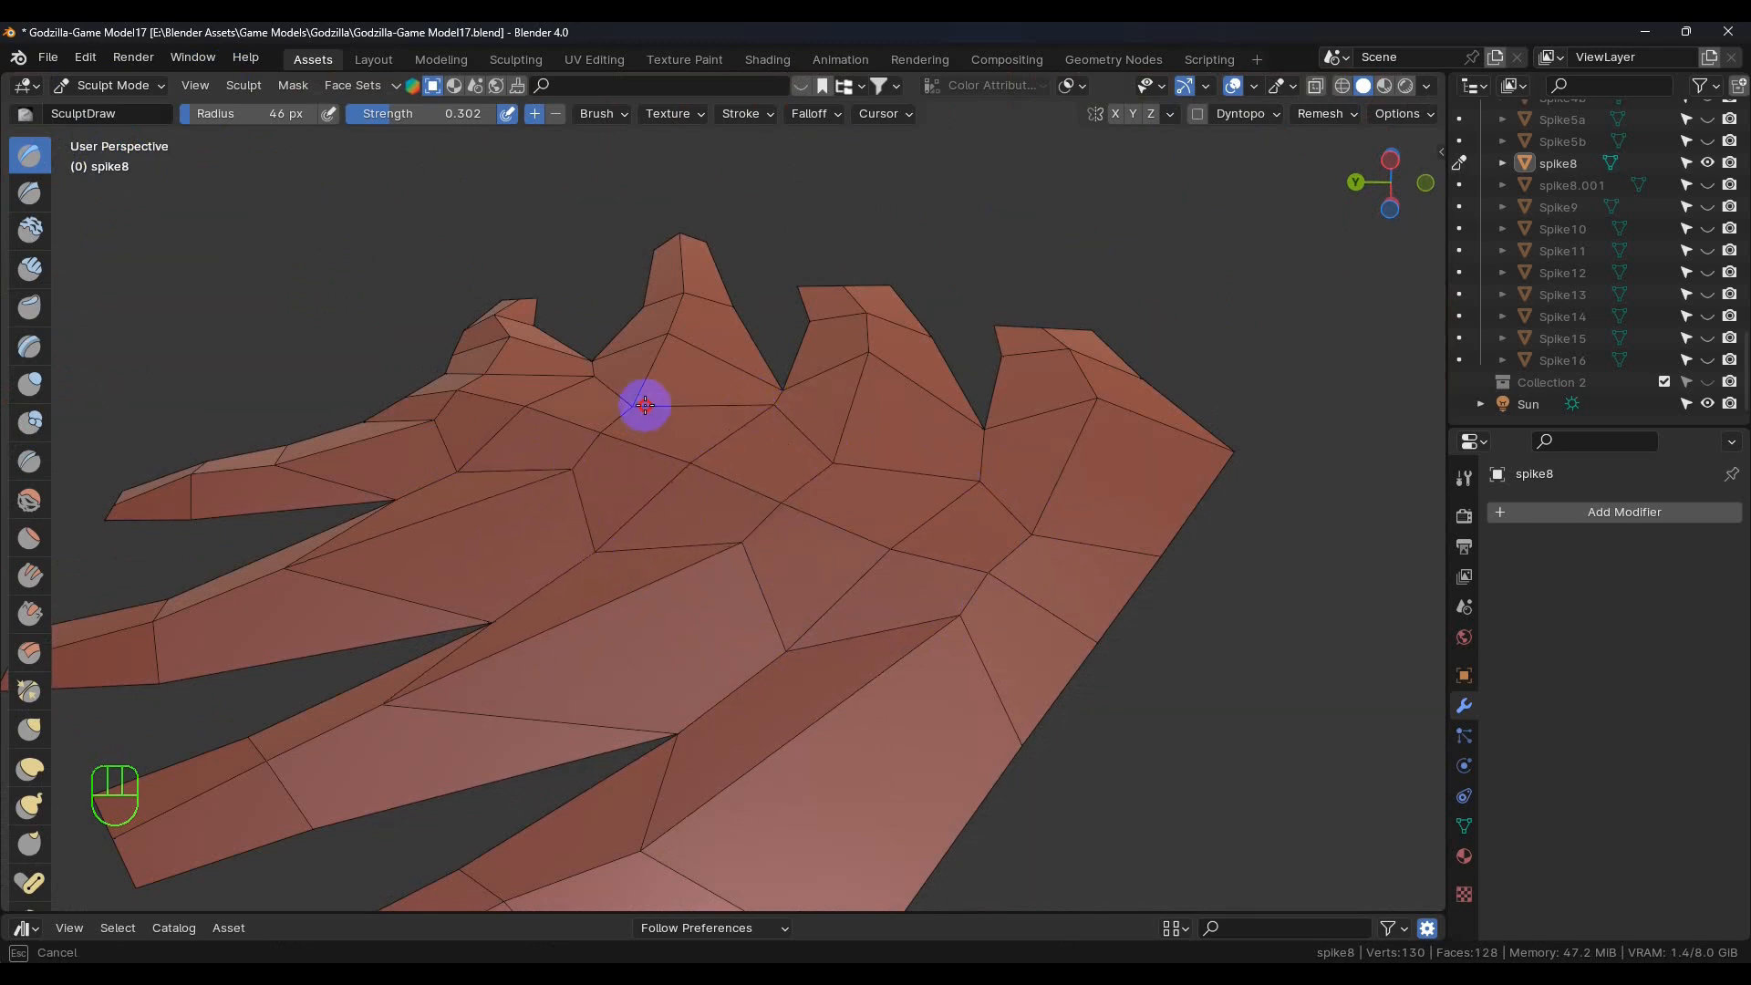
{"action": "middle_click_drag", "start_coordinate": [611, 427], "coordinate": [880, 571], "text": "shift"}
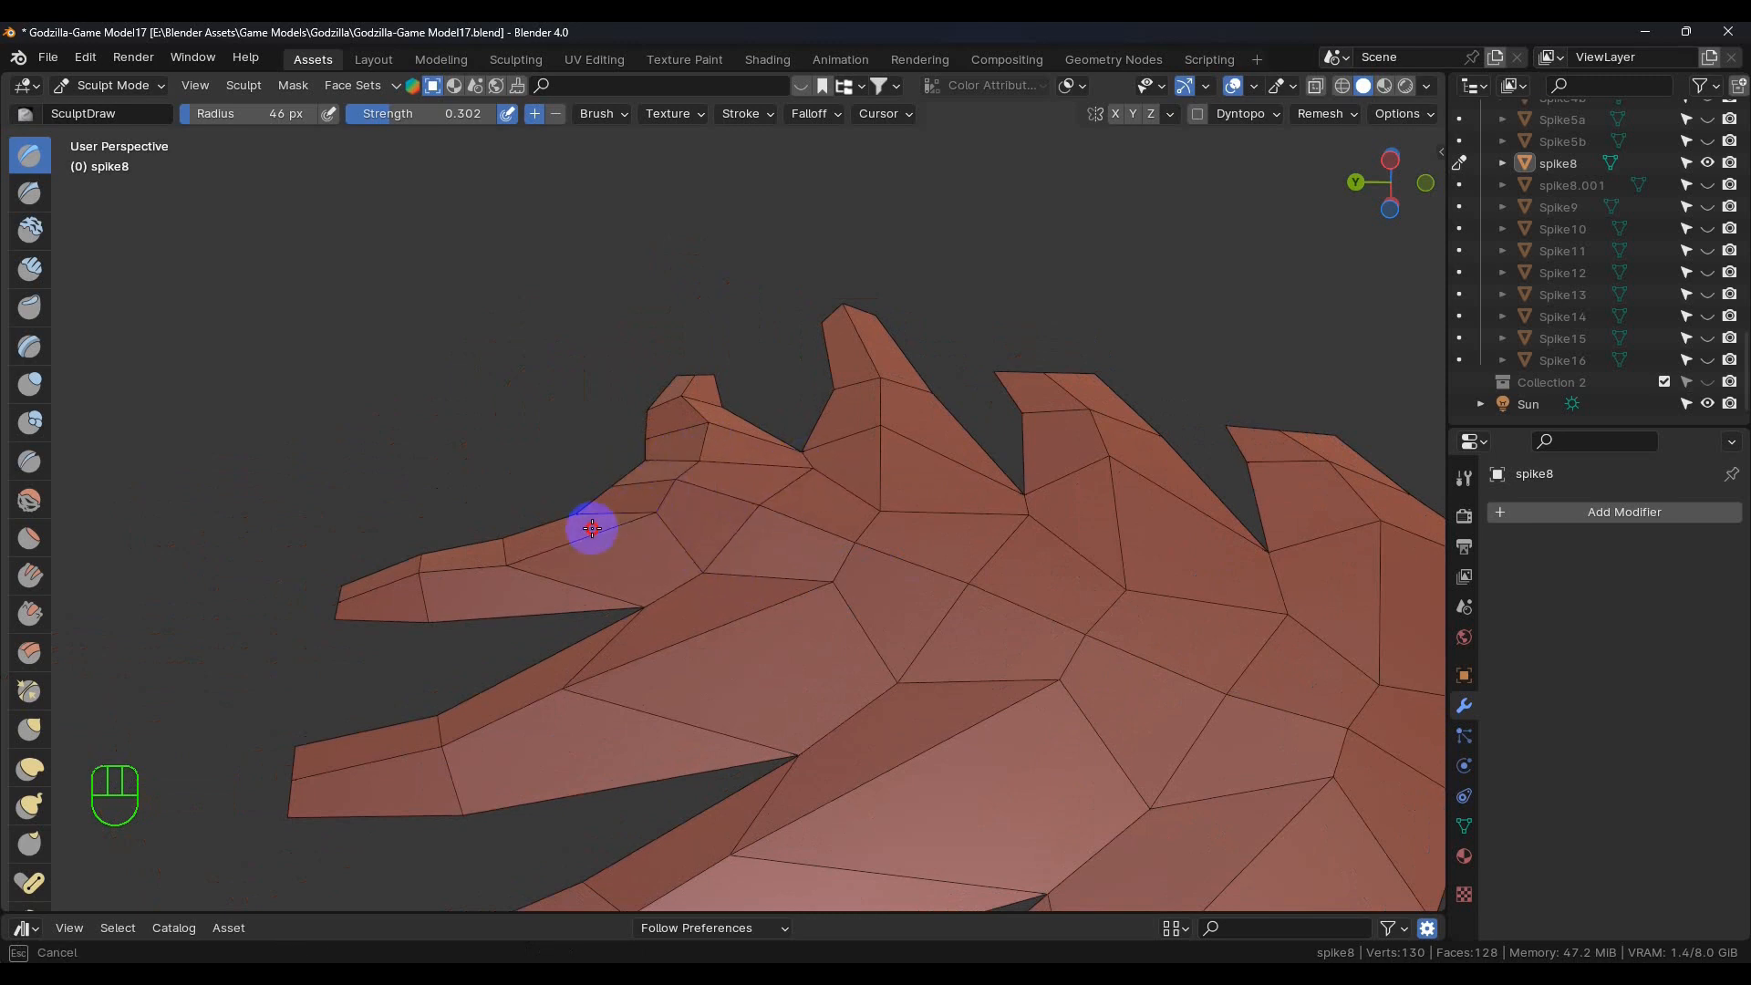
{"action": "middle_click_drag", "start_coordinate": [700, 504], "coordinate": [854, 670]}
{"action": "middle_click_drag", "start_coordinate": [419, 304], "coordinate": [97, 102]}
Return to Edit Mode and pull the outer vertices at spike8's upper end outward to form a pointed tip between the two uppermost spikes
{"action": "left_click", "coordinate": [102, 86]}
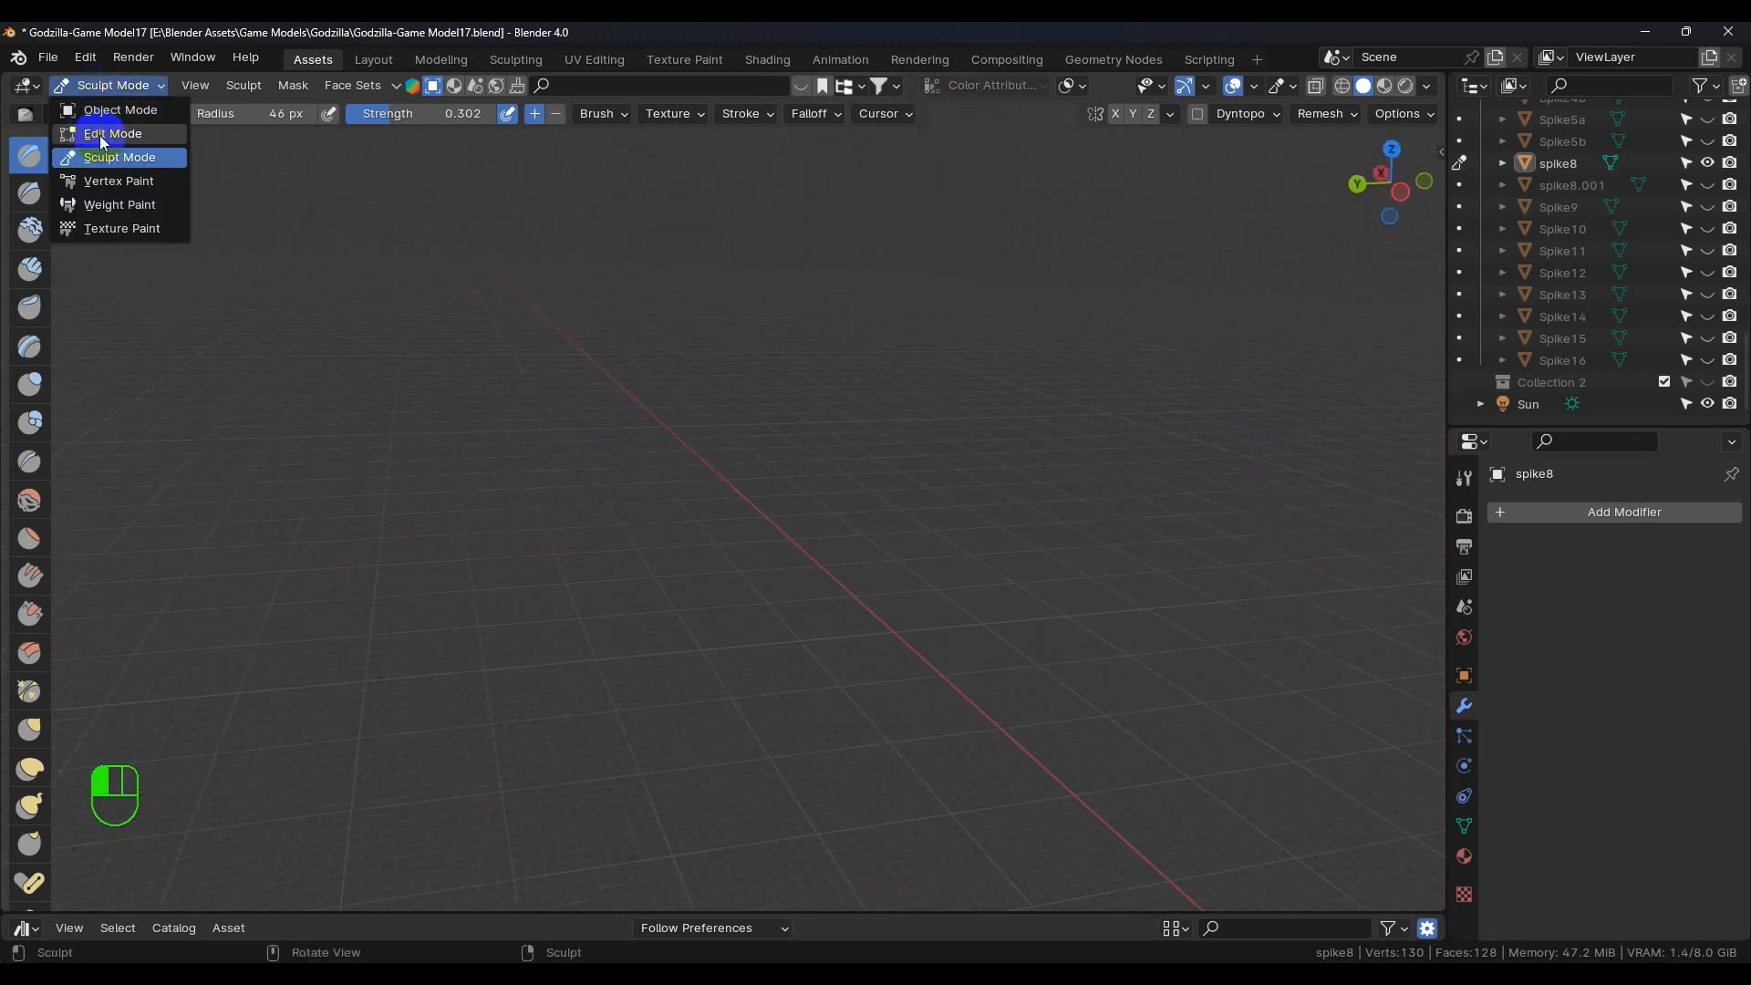
{"action": "left_click", "coordinate": [103, 135]}
{"action": "key", "text": "KP_Decimal"}
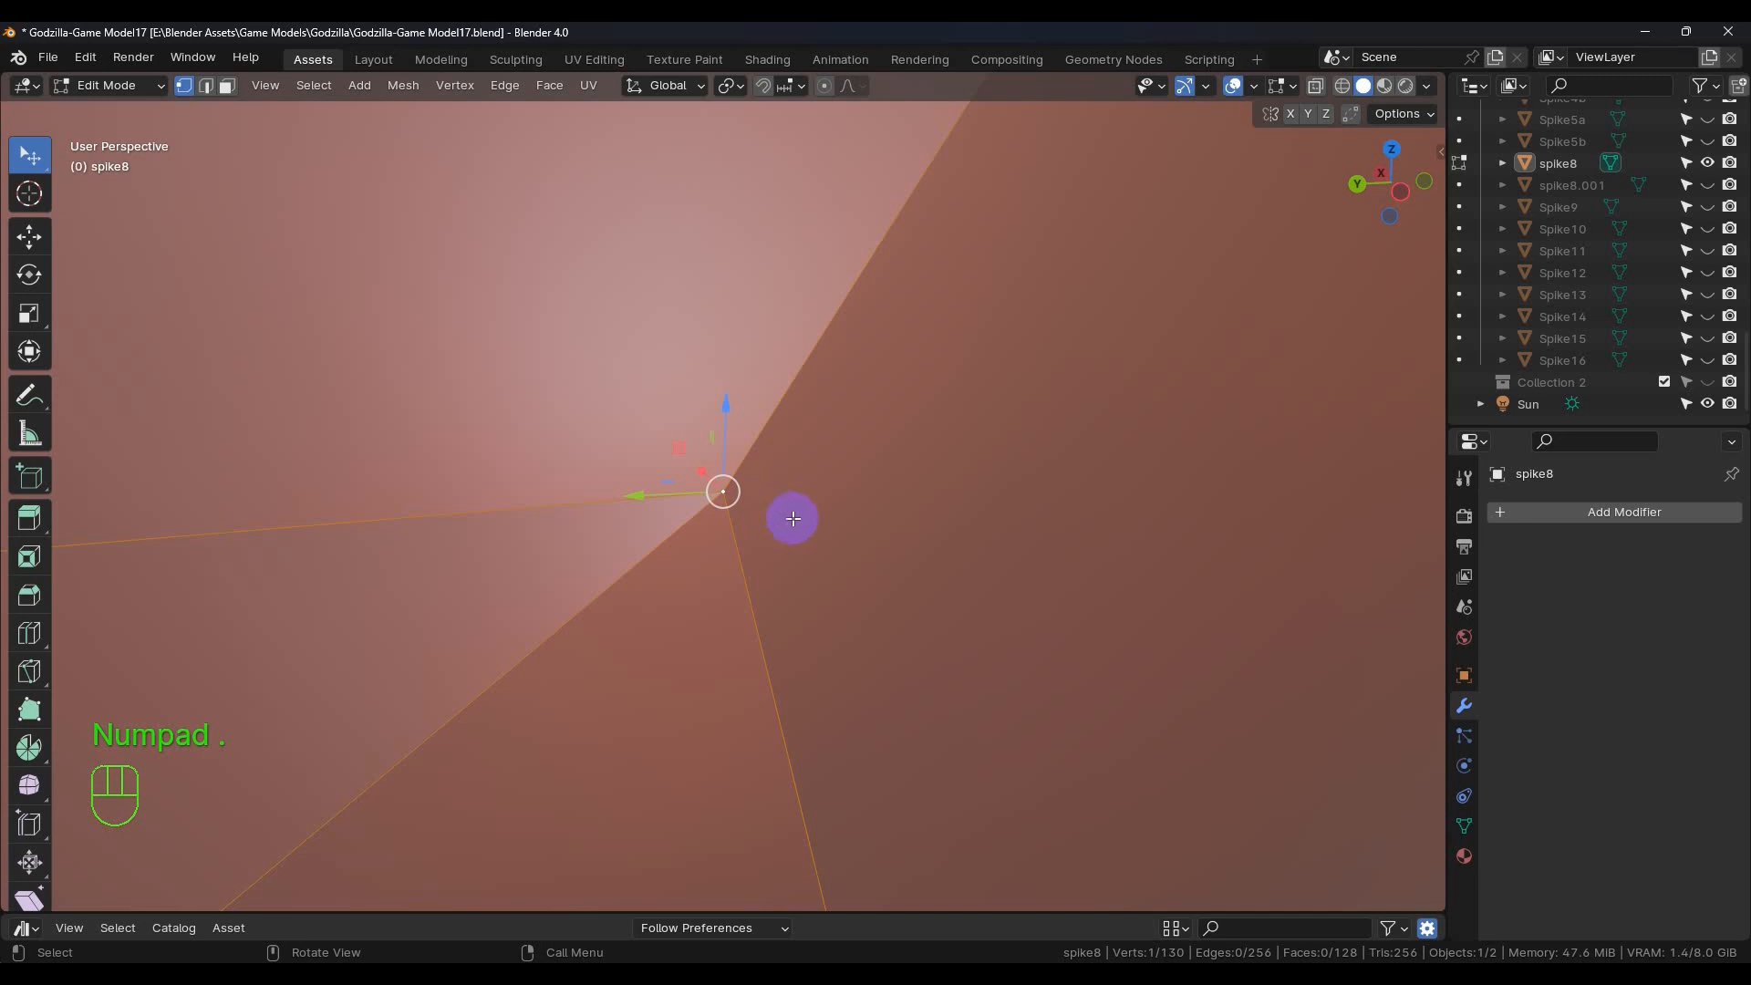
{"action": "scroll", "coordinate": [737, 507], "scroll_direction": "down", "scroll_amount": 8}
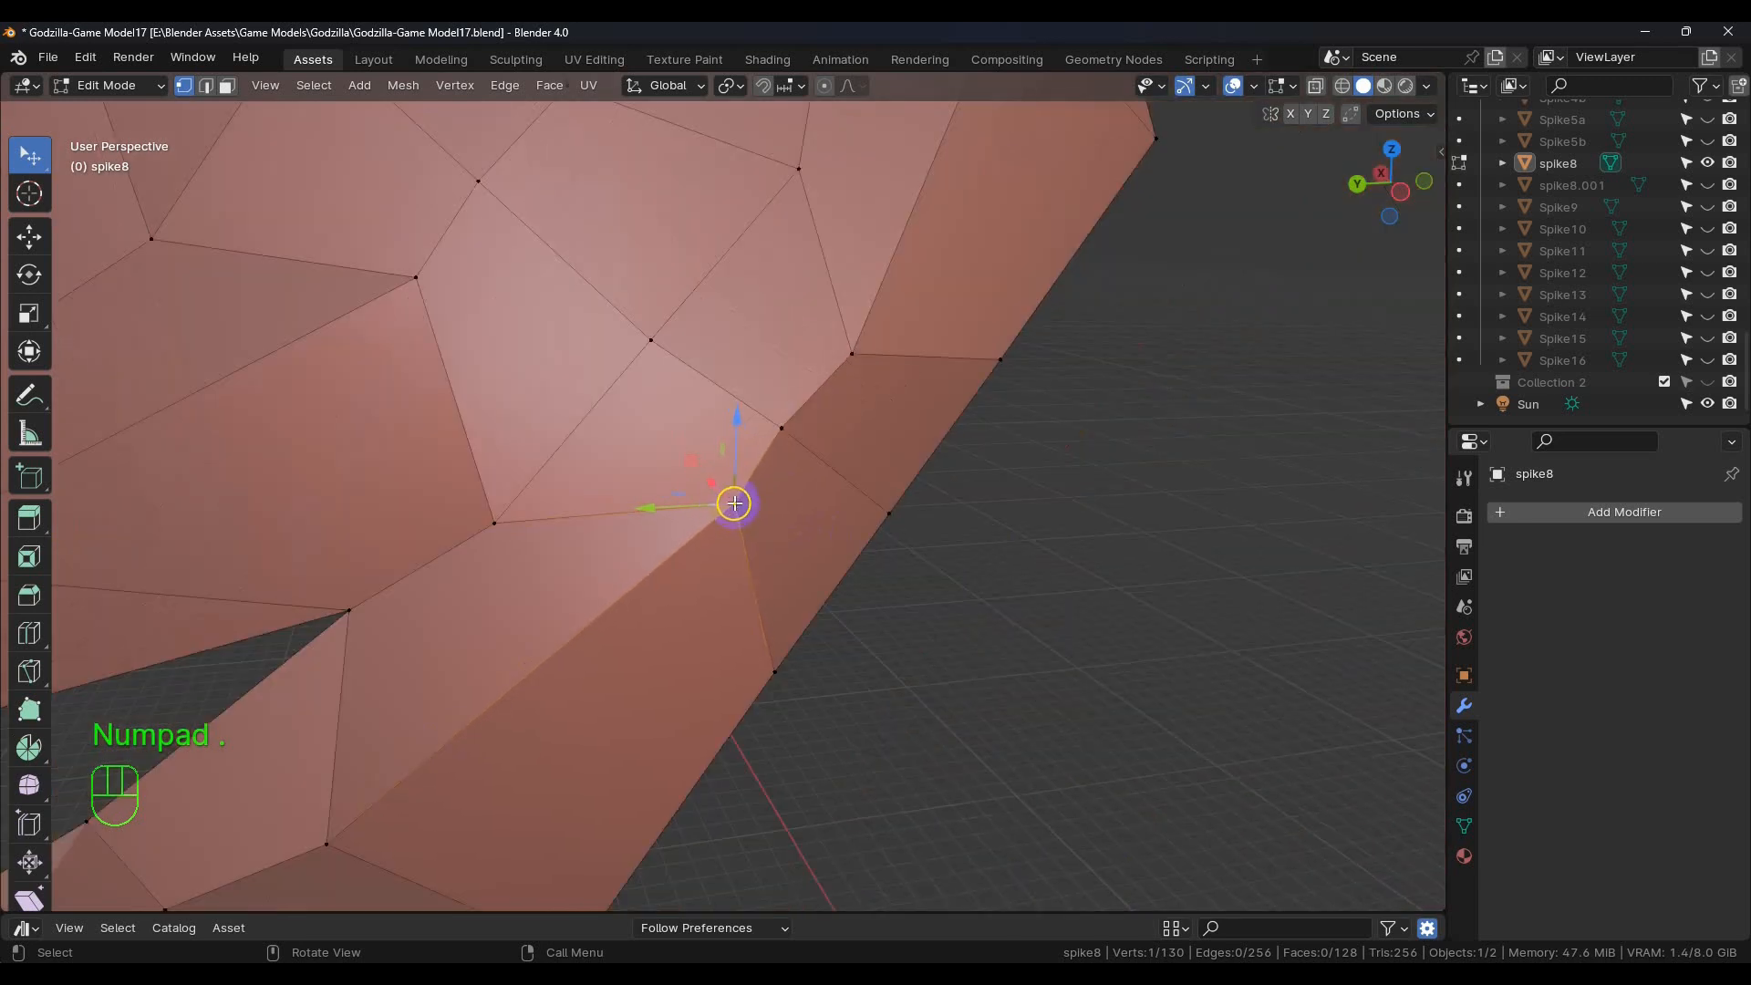
{"action": "mouse_move", "coordinate": [735, 497]}
{"action": "middle_mouse_down"}
{"action": "mouse_move", "coordinate": [815, 594]}
{"action": "mouse_move", "coordinate": [762, 496]}
{"action": "middle_mouse_up"}
{"action": "scroll", "coordinate": [807, 493], "scroll_direction": "up", "scroll_amount": 6}
{"action": "left_click_drag", "start_coordinate": [799, 481], "coordinate": [392, 184]}
{"action": "middle_click_drag", "start_coordinate": [392, 184], "coordinate": [524, 169], "text": "shift"}
{"action": "left_click_drag", "start_coordinate": [833, 583], "coordinate": [686, 453]}
{"action": "left_click_drag", "start_coordinate": [1011, 352], "coordinate": [864, 250]}
{"action": "left_click_drag", "start_coordinate": [998, 225], "coordinate": [982, 176]}
Lengthen the uppermost spike on the +Y side by pulling its three tip vertices outward
{"action": "middle_click_drag", "start_coordinate": [1005, 241], "coordinate": [945, 414], "text": "shift"}
{"action": "scroll", "coordinate": [945, 414], "scroll_direction": "down", "scroll_amount": 5}
{"action": "middle_click_drag", "start_coordinate": [973, 502], "coordinate": [883, 472], "text": "shift"}
{"action": "middle_click_drag", "start_coordinate": [930, 580], "coordinate": [894, 545]}
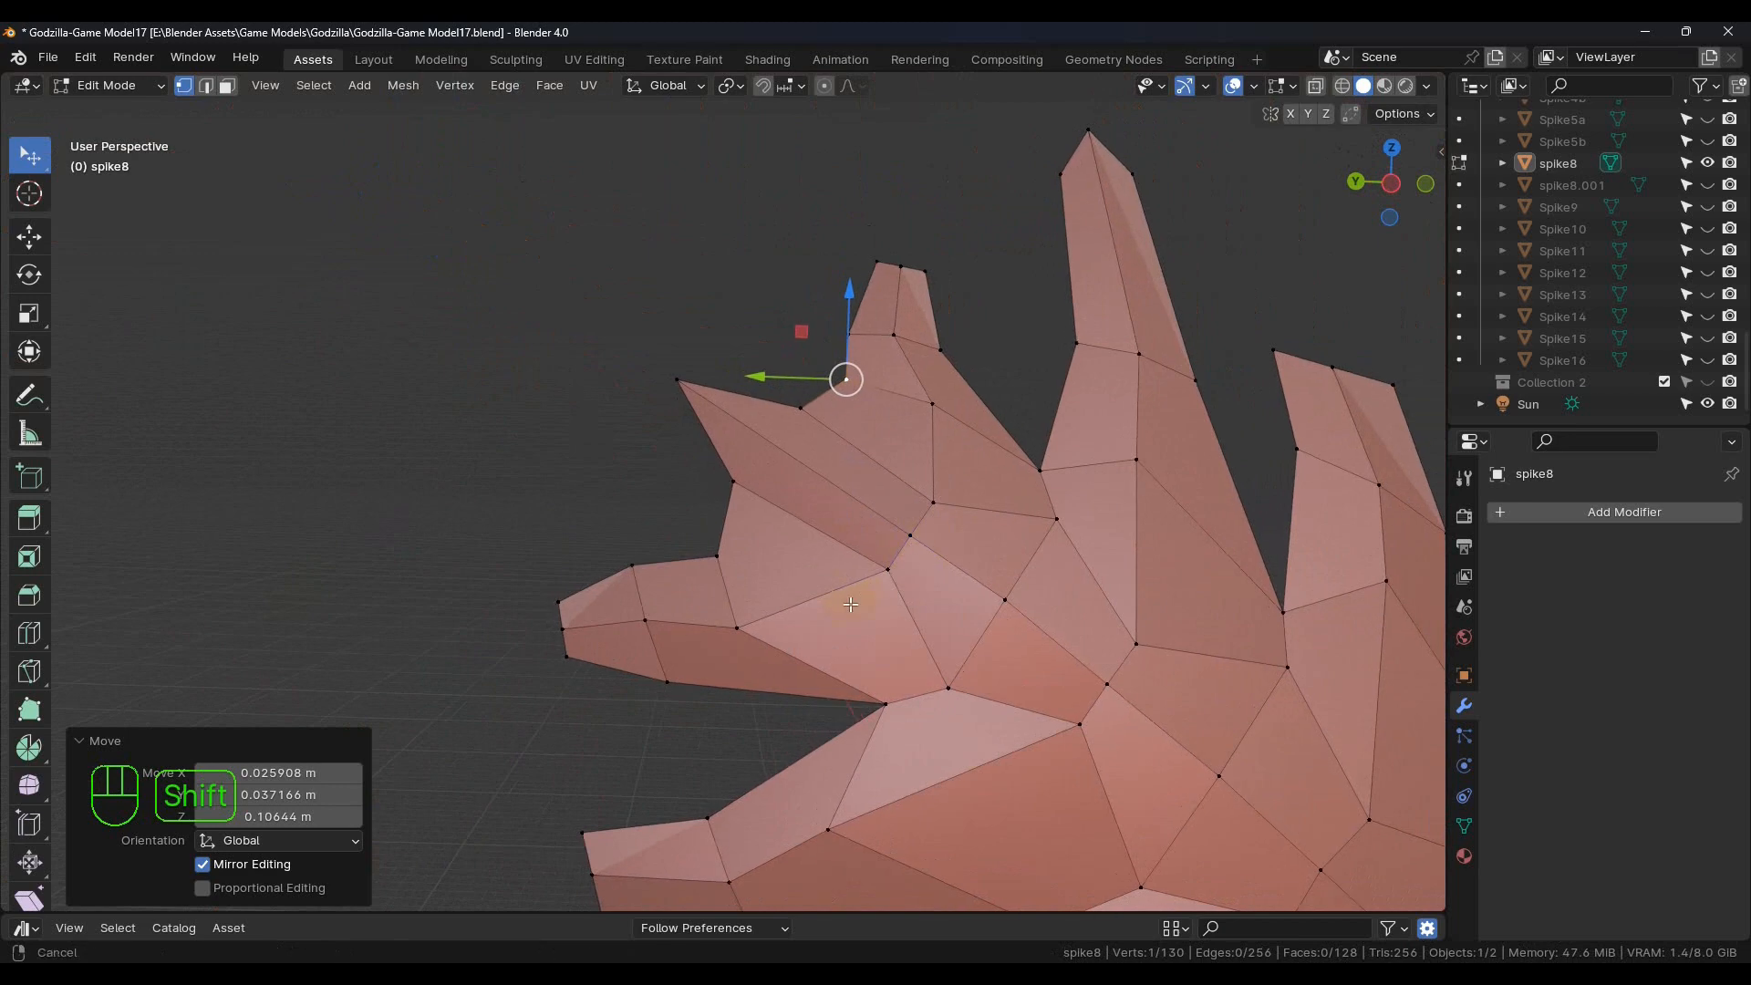
{"action": "middle_click_drag", "start_coordinate": [851, 605], "coordinate": [1058, 511], "text": "shift"}
{"action": "scroll", "coordinate": [1004, 547], "scroll_direction": "up", "scroll_amount": 2}
{"action": "left_click", "coordinate": [734, 527]}
{"action": "left_click_drag", "start_coordinate": [734, 527], "coordinate": [534, 556]}
{"action": "left_click", "coordinate": [728, 493]}
{"action": "left_click_drag", "start_coordinate": [727, 488], "coordinate": [586, 501]}
{"action": "left_click_drag", "start_coordinate": [743, 556], "coordinate": [608, 572]}
Pull the three tip vertices of the second spike on the +Y side outward to lengthen it
{"action": "middle_click_drag", "start_coordinate": [933, 612], "coordinate": [874, 321], "text": "shift"}
{"action": "left_click_drag", "start_coordinate": [726, 508], "coordinate": [528, 588]}
{"action": "left_click", "coordinate": [737, 557]}
{"action": "left_click_drag", "start_coordinate": [740, 564], "coordinate": [634, 581]}
{"action": "left_click_drag", "start_coordinate": [709, 463], "coordinate": [598, 590]}
Extend the third spike on the +Y side by moving its three tip vertices outward and slightly down
{"action": "middle_click_drag", "start_coordinate": [1043, 641], "coordinate": [869, 467], "text": "shift"}
{"action": "left_click_drag", "start_coordinate": [783, 504], "coordinate": [490, 631]}
{"action": "left_click_drag", "start_coordinate": [838, 556], "coordinate": [593, 629]}
{"action": "left_click_drag", "start_coordinate": [729, 456], "coordinate": [533, 570]}
Stretch the lowest spike on the +Y side outward by moving its three tip vertices
{"action": "scroll", "coordinate": [758, 518], "scroll_direction": "down", "scroll_amount": 6}
{"action": "middle_click_drag", "start_coordinate": [860, 526], "coordinate": [820, 488]}
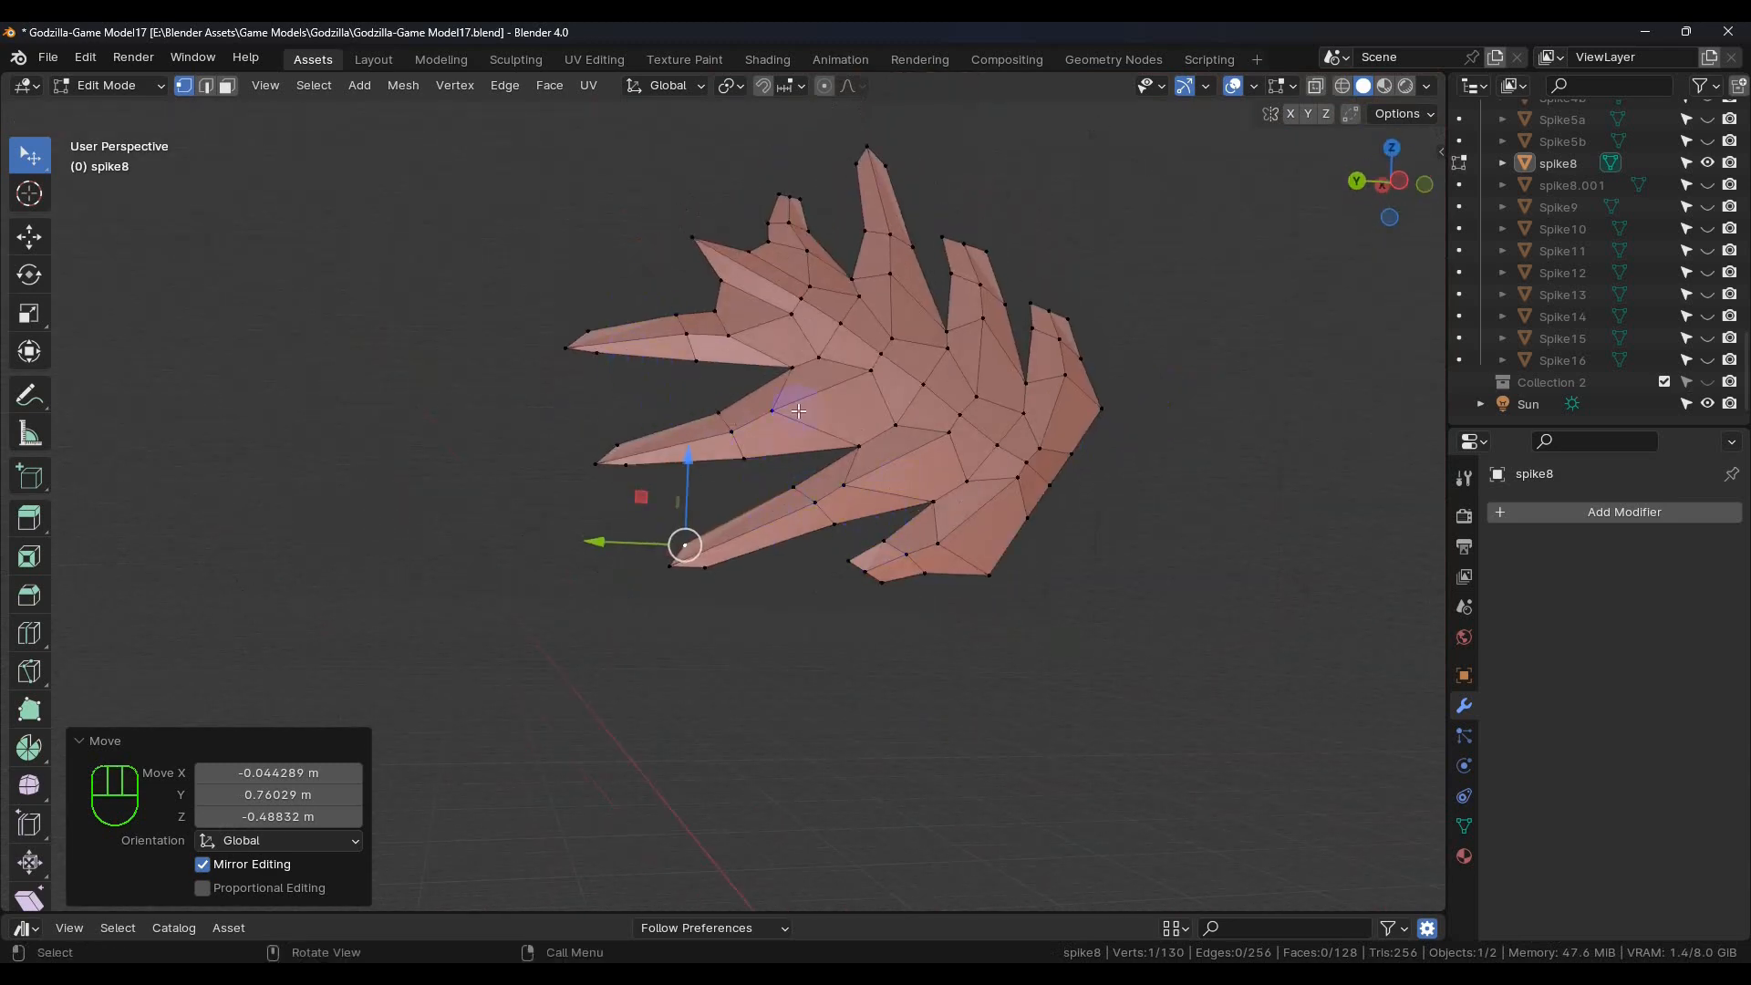
{"action": "middle_click_drag", "start_coordinate": [864, 518], "coordinate": [769, 641], "text": "shift"}
{"action": "scroll", "coordinate": [759, 664], "scroll_direction": "up", "scroll_amount": 5}
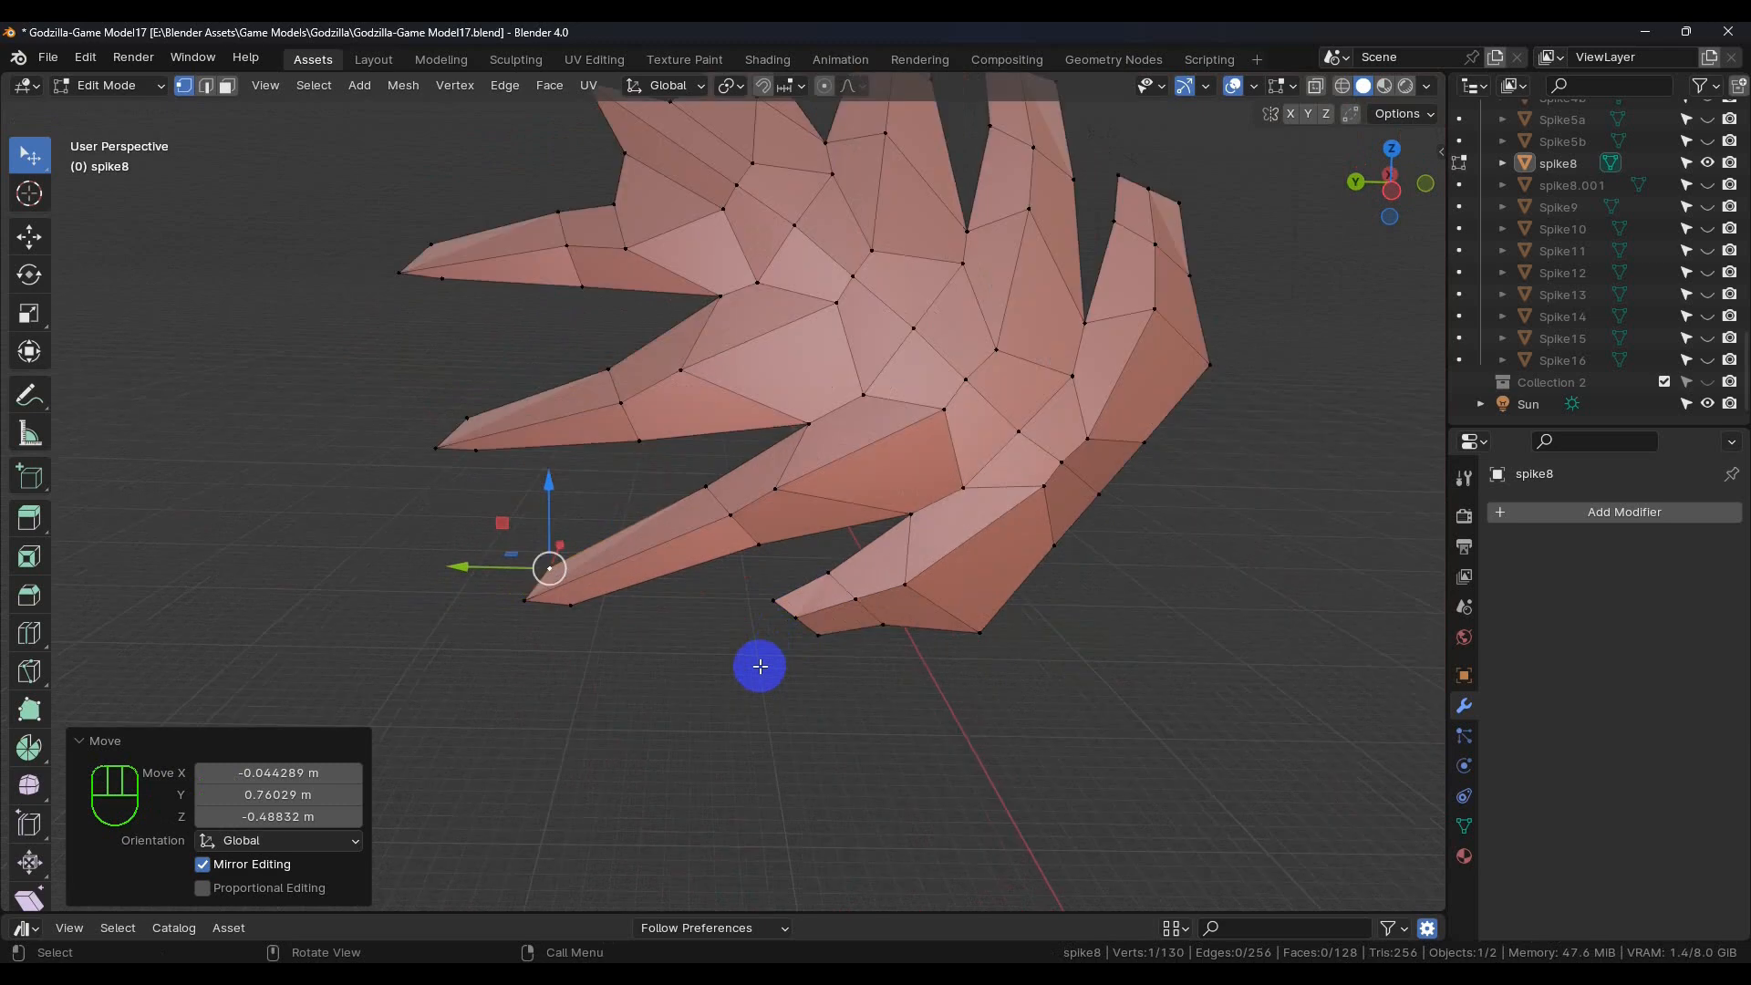
{"action": "left_click_drag", "start_coordinate": [805, 591], "coordinate": [631, 651]}
{"action": "left_click_drag", "start_coordinate": [782, 553], "coordinate": [673, 602]}
{"action": "left_click_drag", "start_coordinate": [855, 610], "coordinate": [700, 655]}
Pull the centre-line base vertices of the two lowest +Y side spikes back toward the central ridge
{"action": "scroll", "coordinate": [905, 577], "scroll_direction": "down", "scroll_amount": 3}
{"action": "middle_click_drag", "start_coordinate": [954, 578], "coordinate": [891, 586]}
{"action": "scroll", "coordinate": [856, 708], "scroll_direction": "up", "scroll_amount": 6}
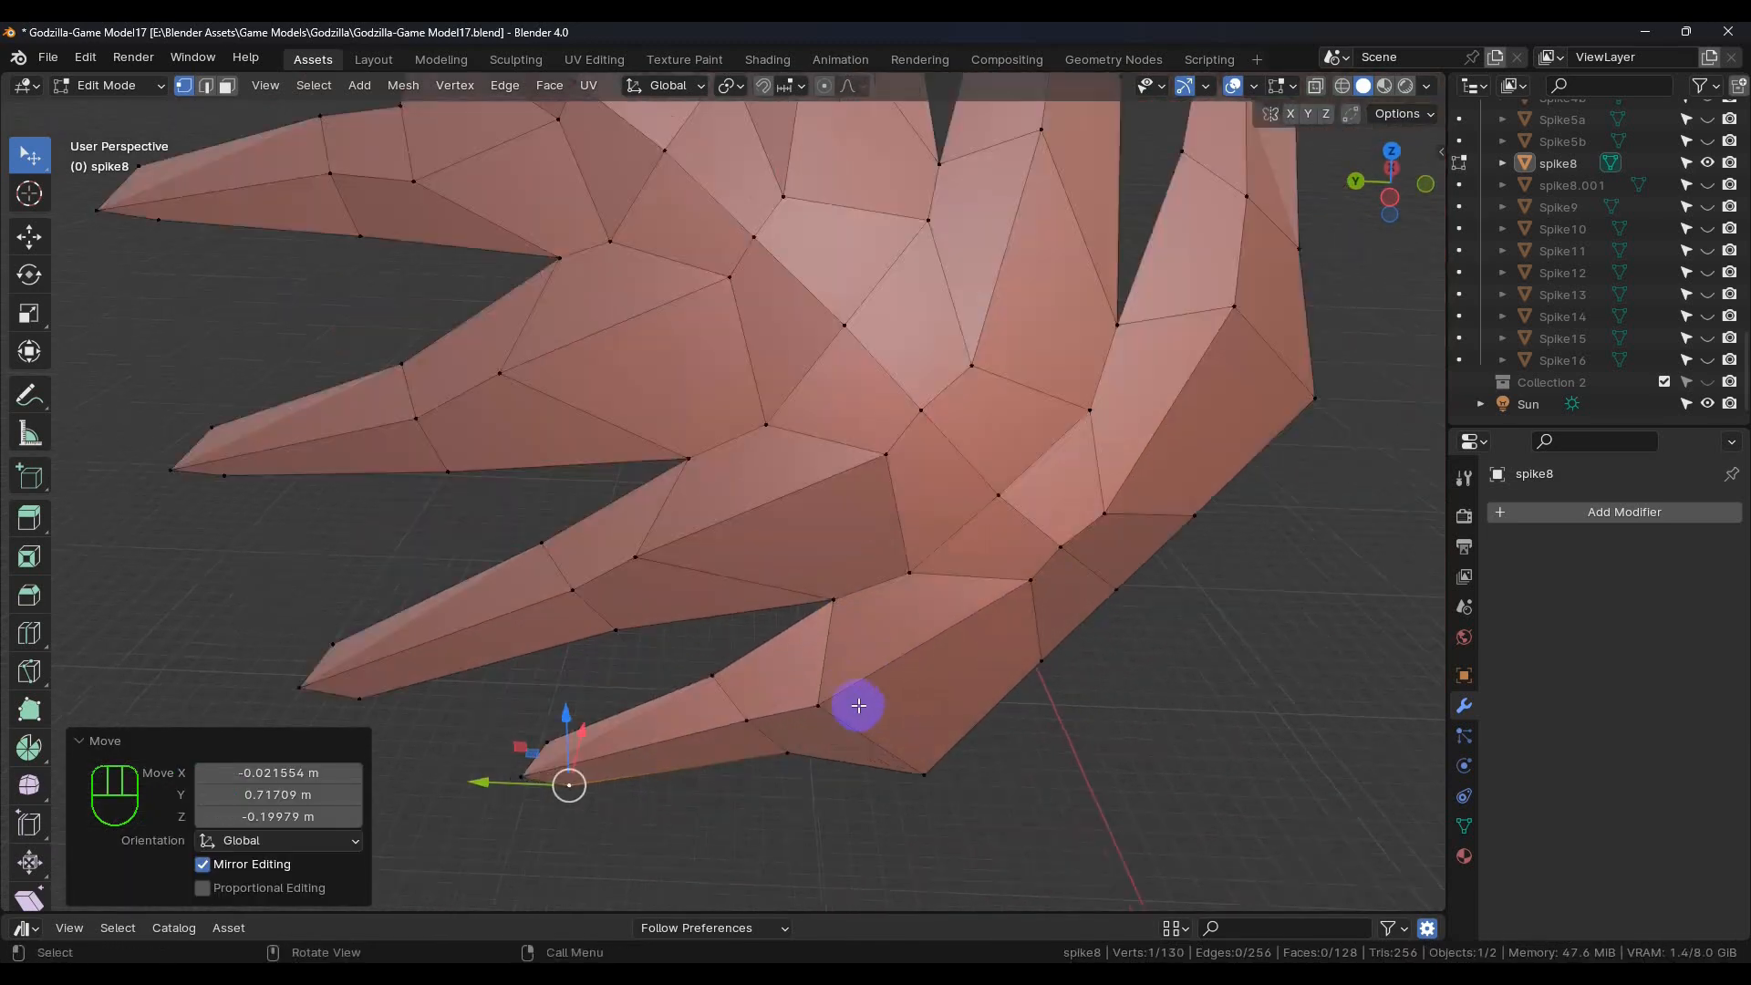
{"action": "left_click_drag", "start_coordinate": [811, 704], "coordinate": [968, 630]}
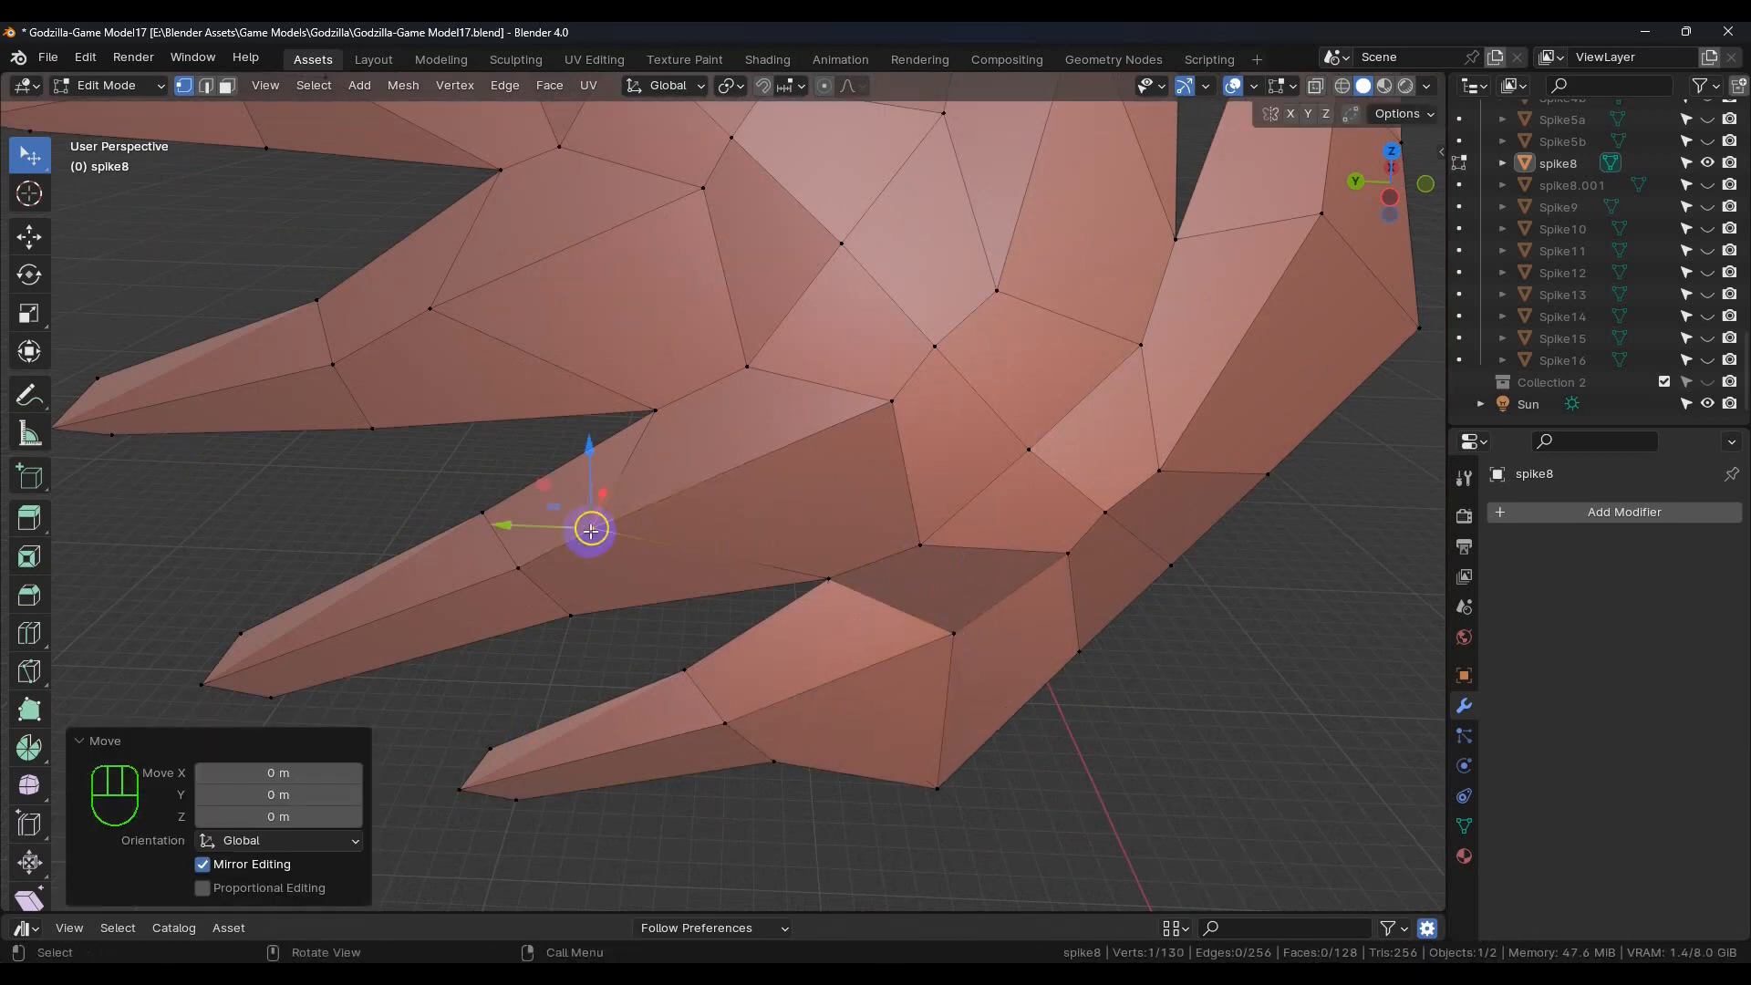
{"action": "left_click_drag", "start_coordinate": [590, 530], "coordinate": [781, 468]}
{"action": "middle_click_drag", "start_coordinate": [781, 469], "coordinate": [916, 512], "text": "shift"}
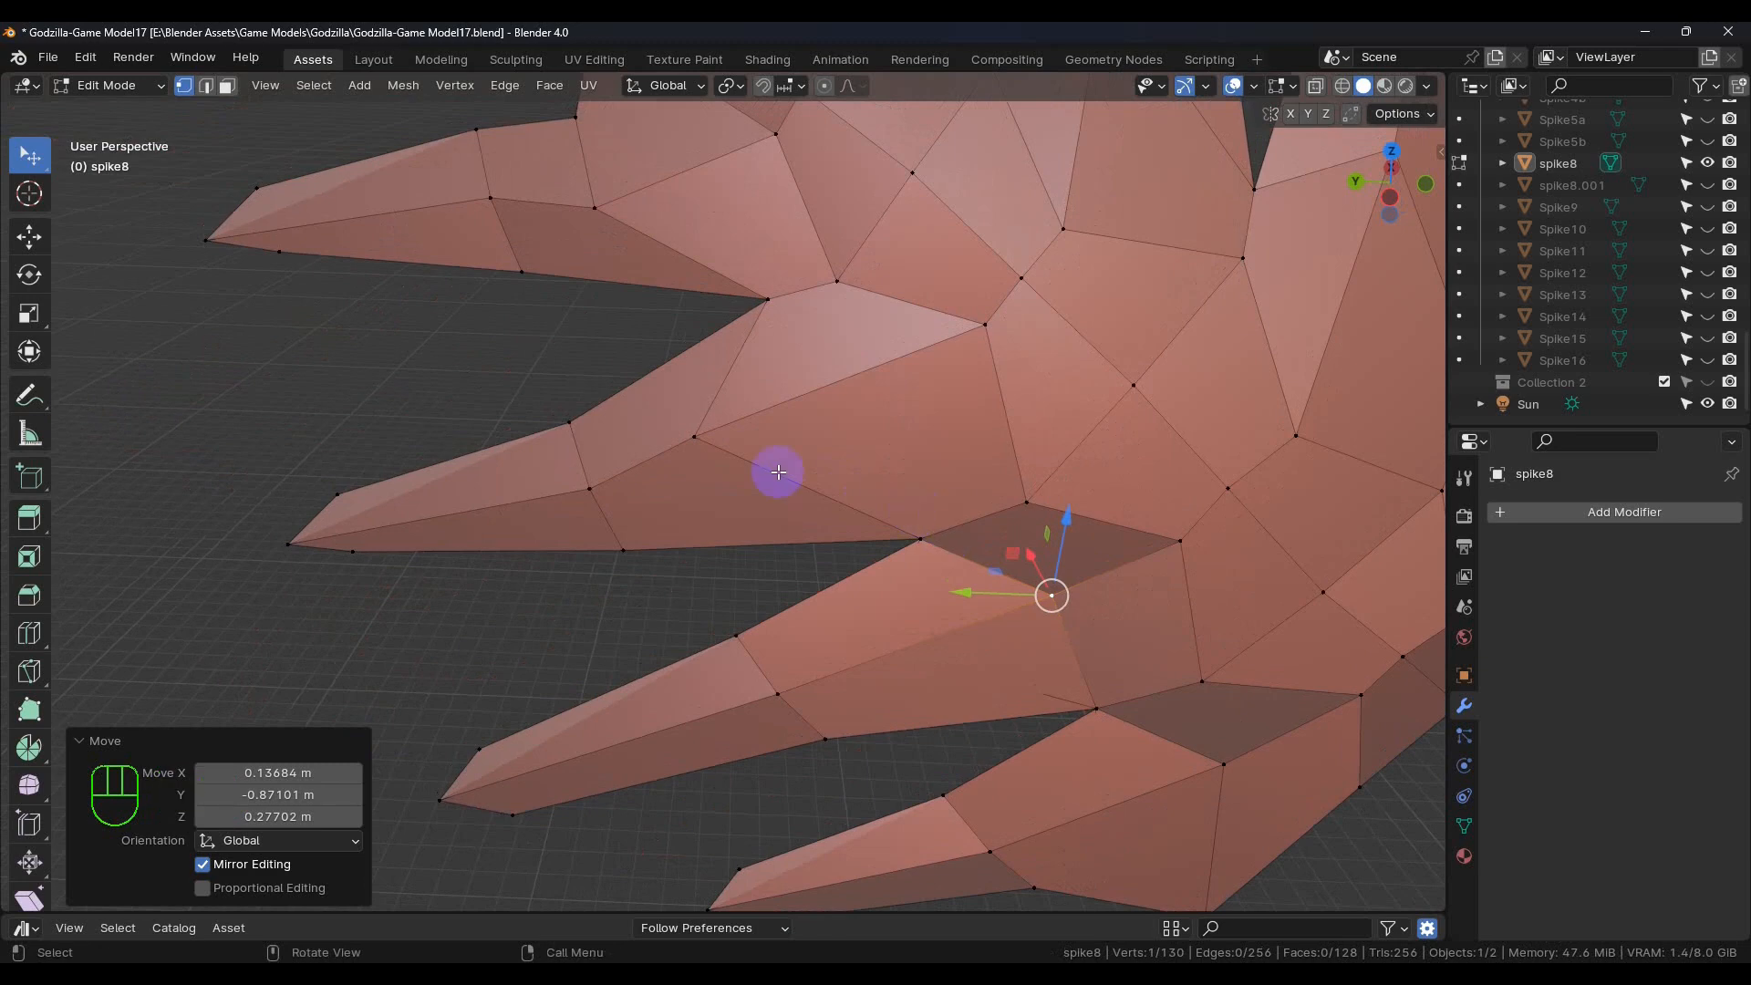
Pull the centre-line base vertices of the two upper +Y side spikes in toward the central ridge
{"action": "left_click", "coordinate": [694, 436]}
{"action": "left_click_drag", "start_coordinate": [696, 431], "coordinate": [877, 384]}
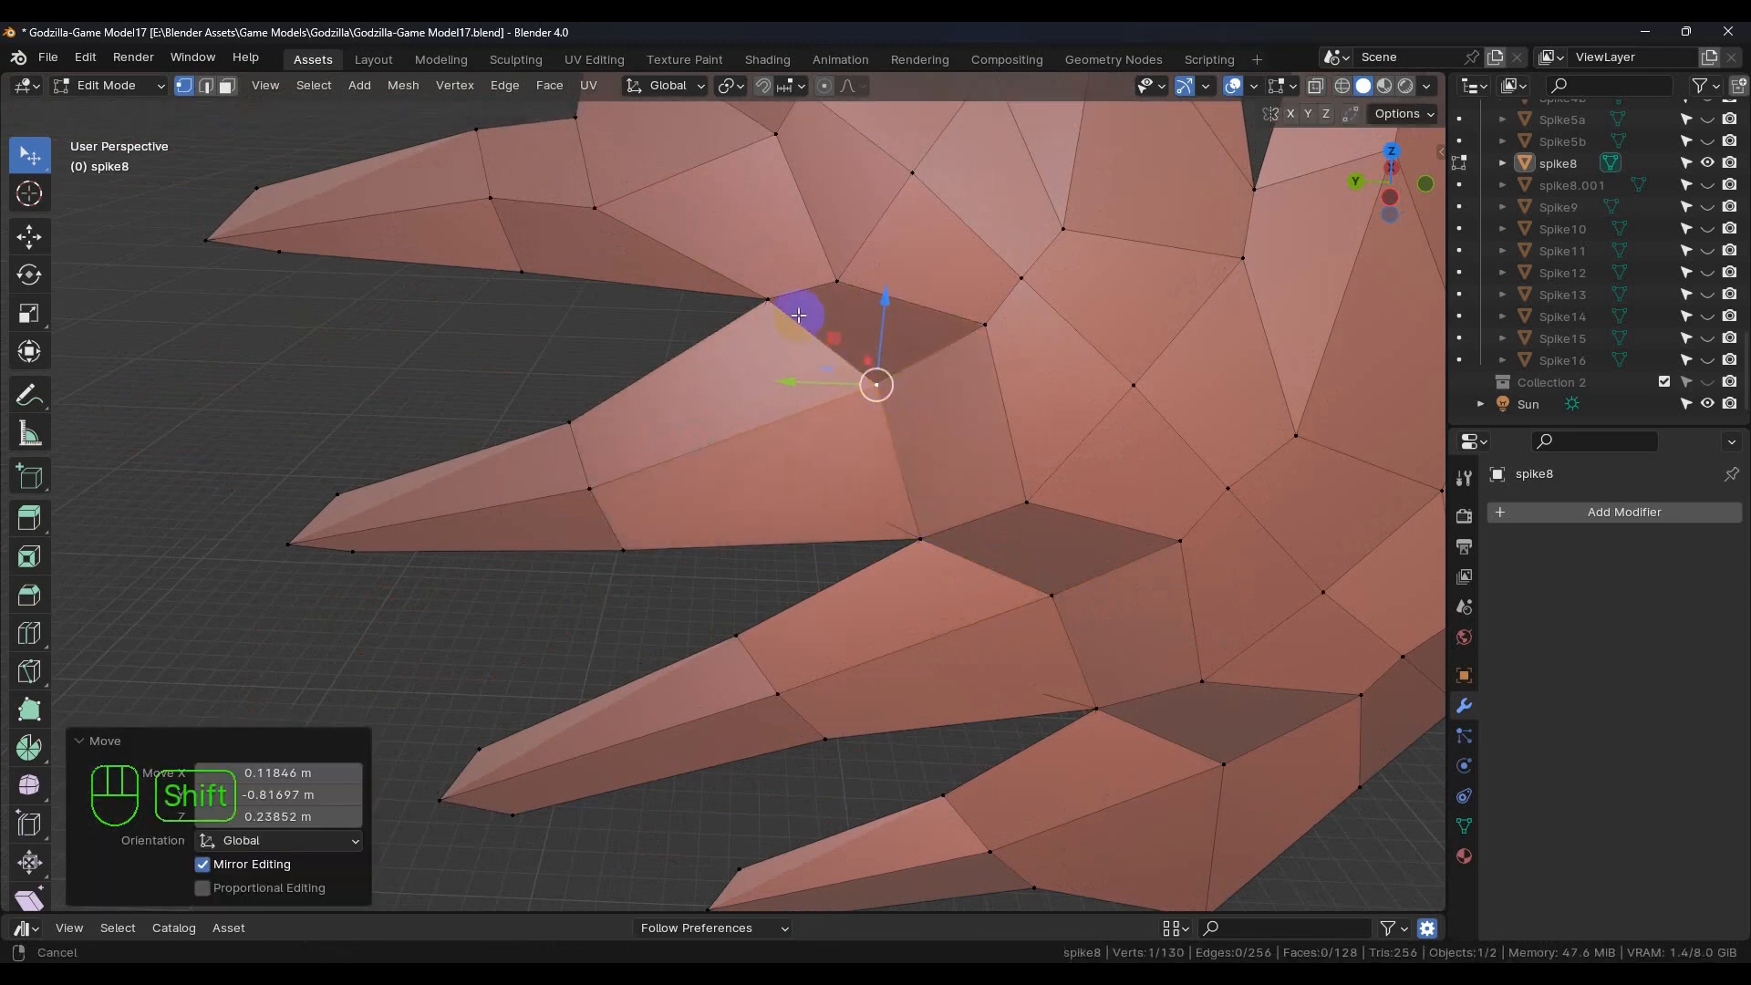
{"action": "middle_click_drag", "start_coordinate": [804, 324], "coordinate": [936, 549], "text": "shift"}
{"action": "left_click", "coordinate": [727, 442]}
{"action": "left_click_drag", "start_coordinate": [726, 436], "coordinate": [841, 402]}
Move the centre-line base vertices of the four spikes on the opposite, -Y side down toward the central ridge
{"action": "scroll", "coordinate": [917, 524], "scroll_direction": "down", "scroll_amount": 2}
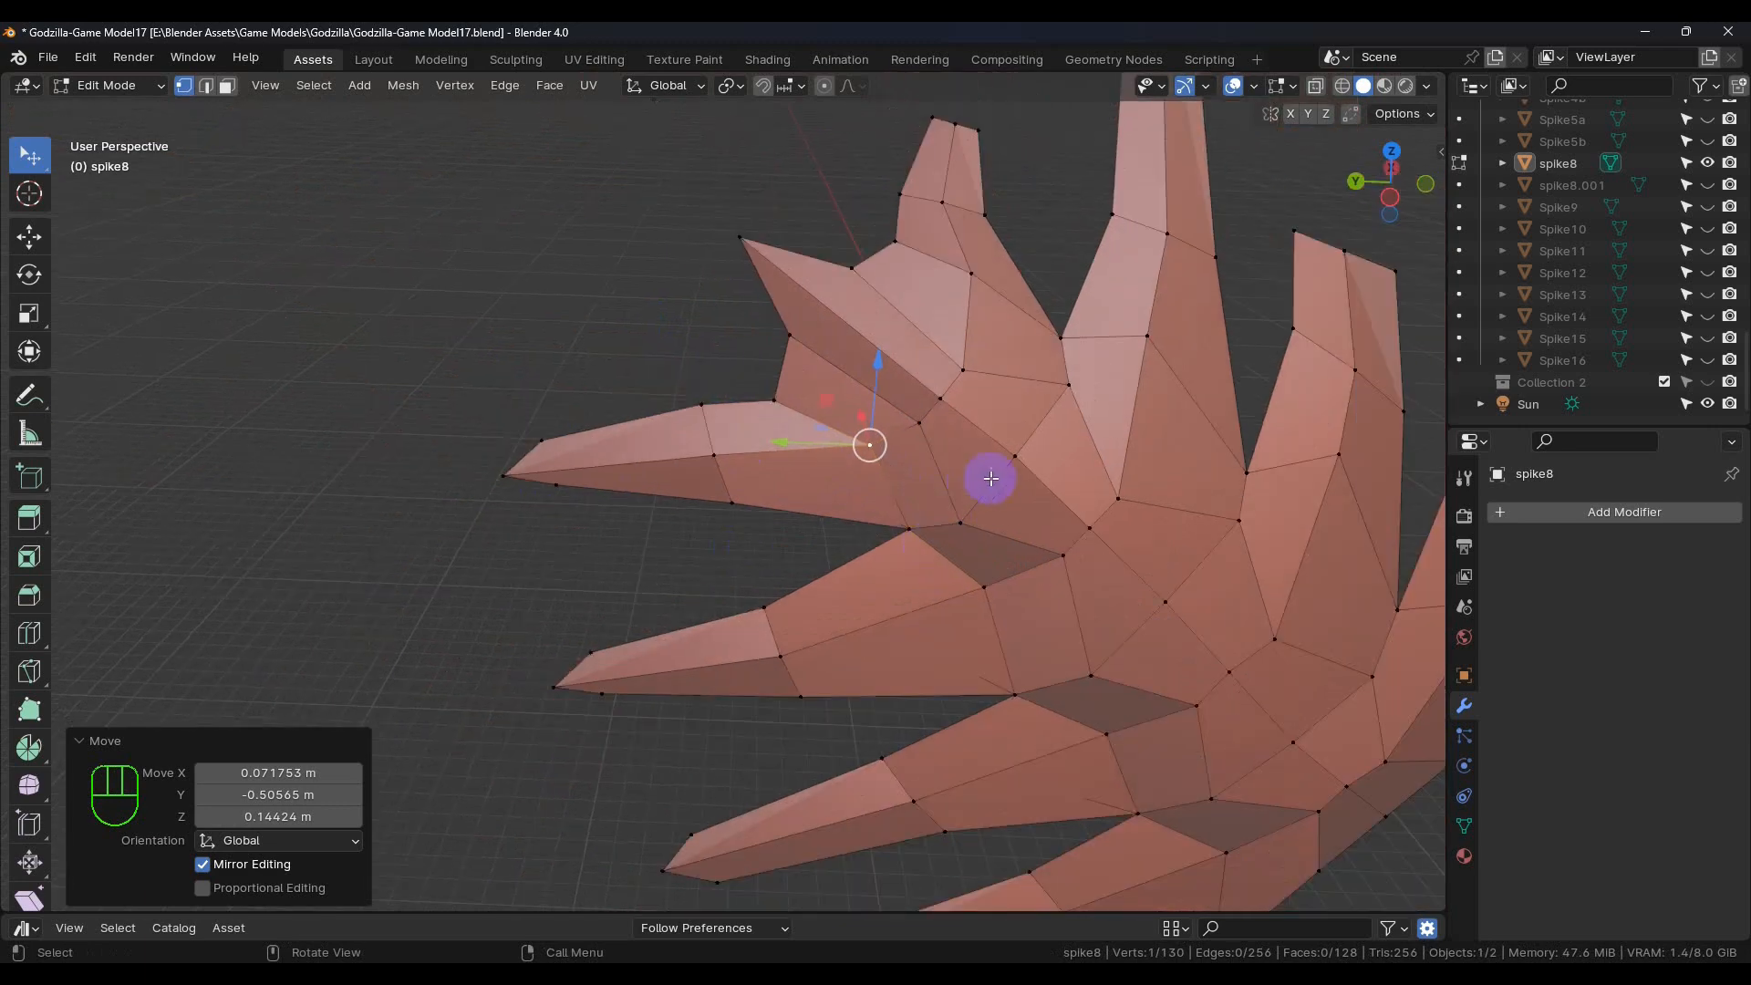
{"action": "middle_click_drag", "start_coordinate": [979, 433], "coordinate": [931, 579], "text": "shift"}
{"action": "scroll", "coordinate": [901, 451], "scroll_direction": "up", "scroll_amount": 3}
{"action": "left_click_drag", "start_coordinate": [933, 441], "coordinate": [926, 539]}
{"action": "middle_click_drag", "start_coordinate": [1167, 608], "coordinate": [957, 411], "text": "shift"}
{"action": "left_click_drag", "start_coordinate": [966, 340], "coordinate": [951, 509]}
{"action": "middle_click_drag", "start_coordinate": [1164, 595], "coordinate": [845, 419], "text": "shift"}
{"action": "left_click", "coordinate": [950, 370]}
{"action": "left_click_drag", "start_coordinate": [953, 376], "coordinate": [923, 560]}
{"action": "left_click_drag", "start_coordinate": [1243, 623], "coordinate": [1140, 831]}
Switch to Sculpt Mode and raise the ridge-edge vertices beside the +Y side spike gaps with Draw strokes at 0.302 strength
{"action": "scroll", "coordinate": [1131, 793], "scroll_direction": "down", "scroll_amount": 4}
{"action": "middle_click_drag", "start_coordinate": [1108, 711], "coordinate": [938, 605]}
{"action": "middle_click_drag", "start_coordinate": [983, 789], "coordinate": [993, 742]}
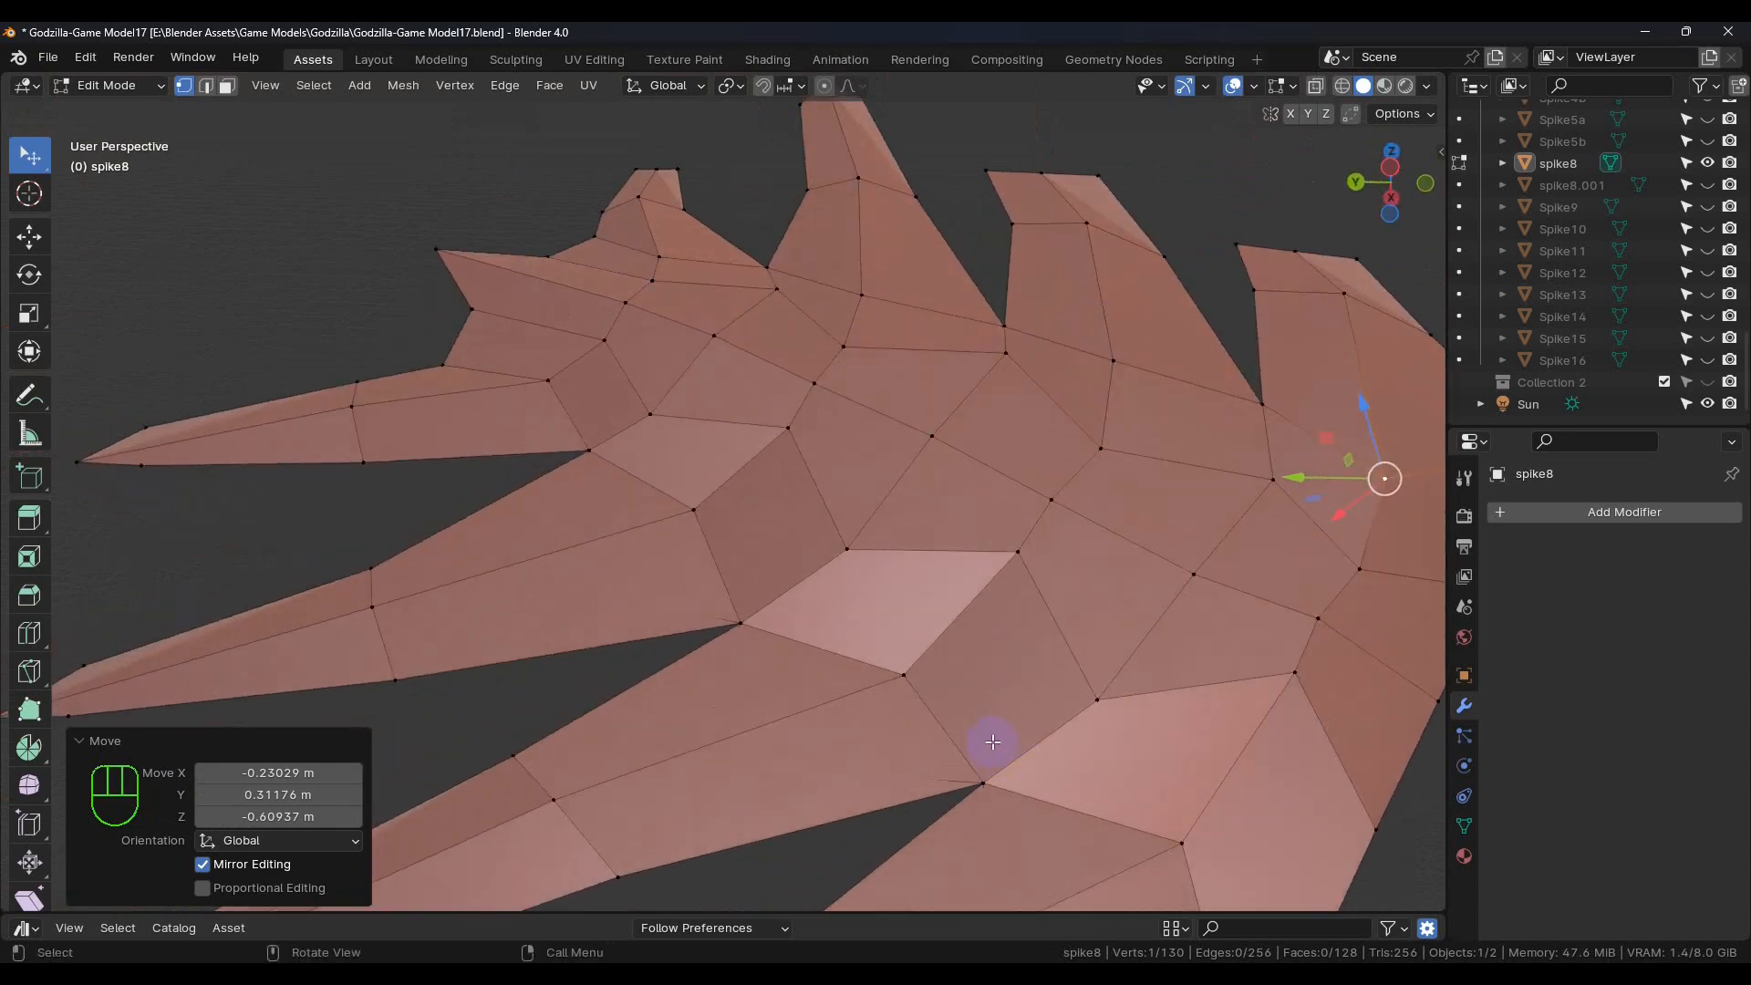
{"action": "left_click", "coordinate": [128, 86]}
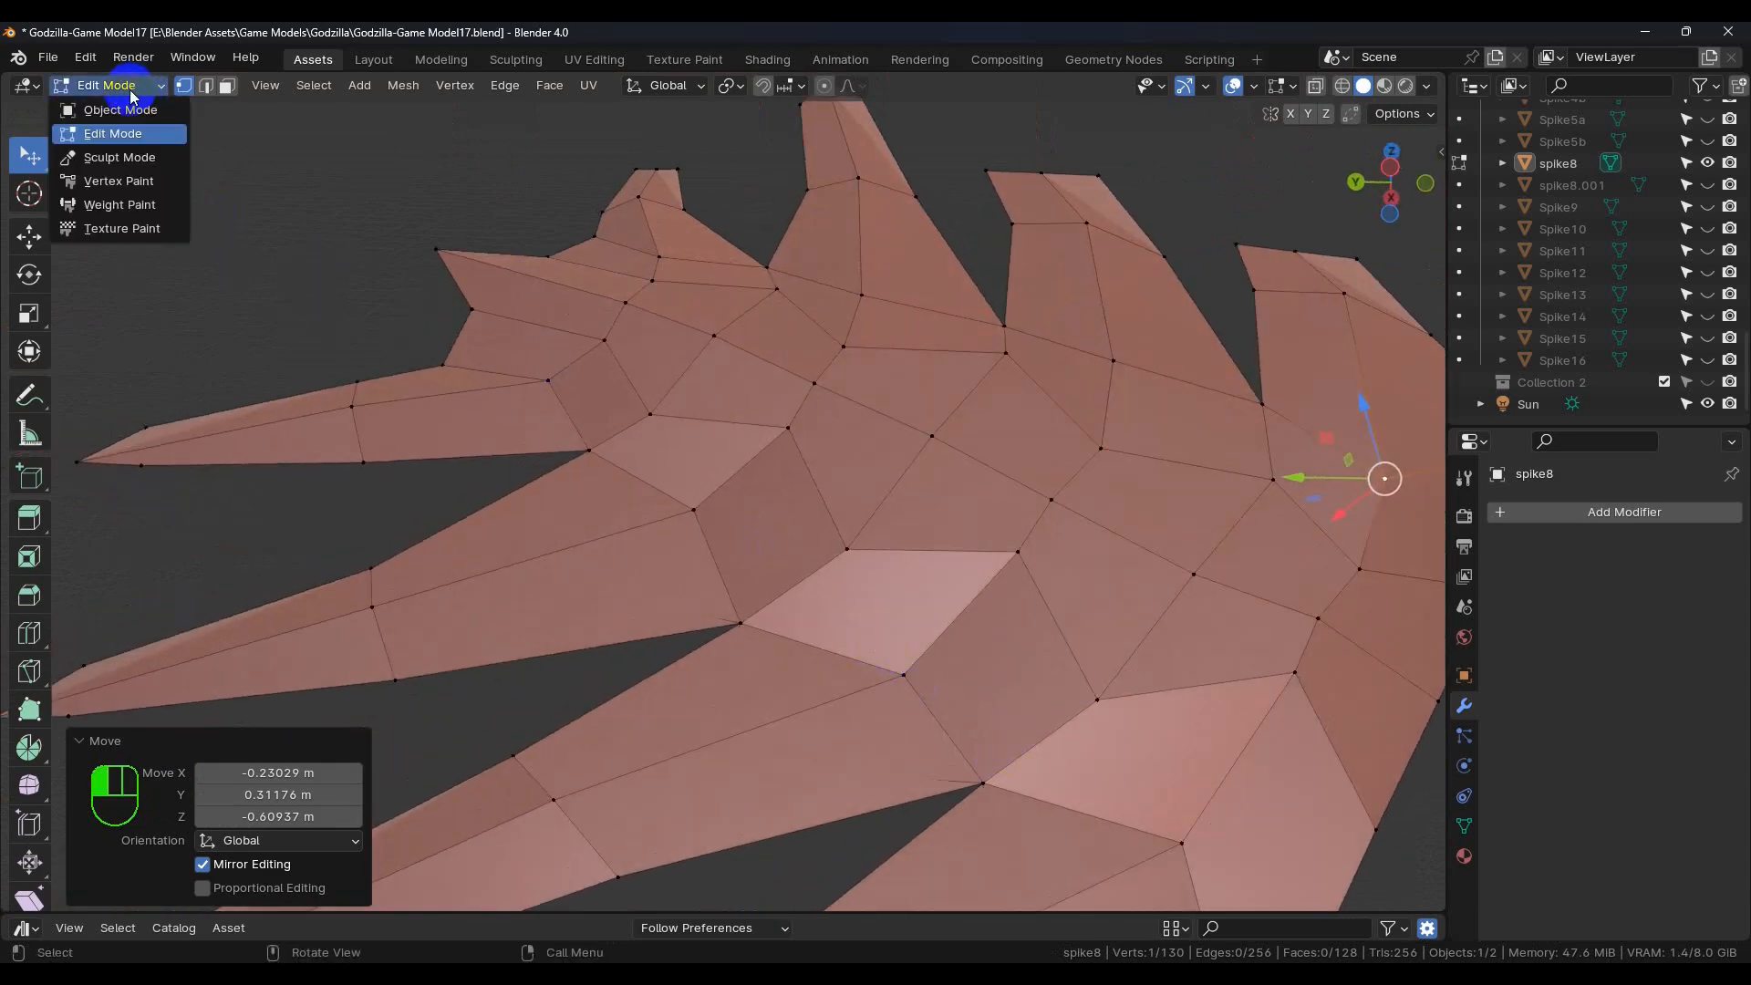
{"action": "left_click", "coordinate": [115, 159]}
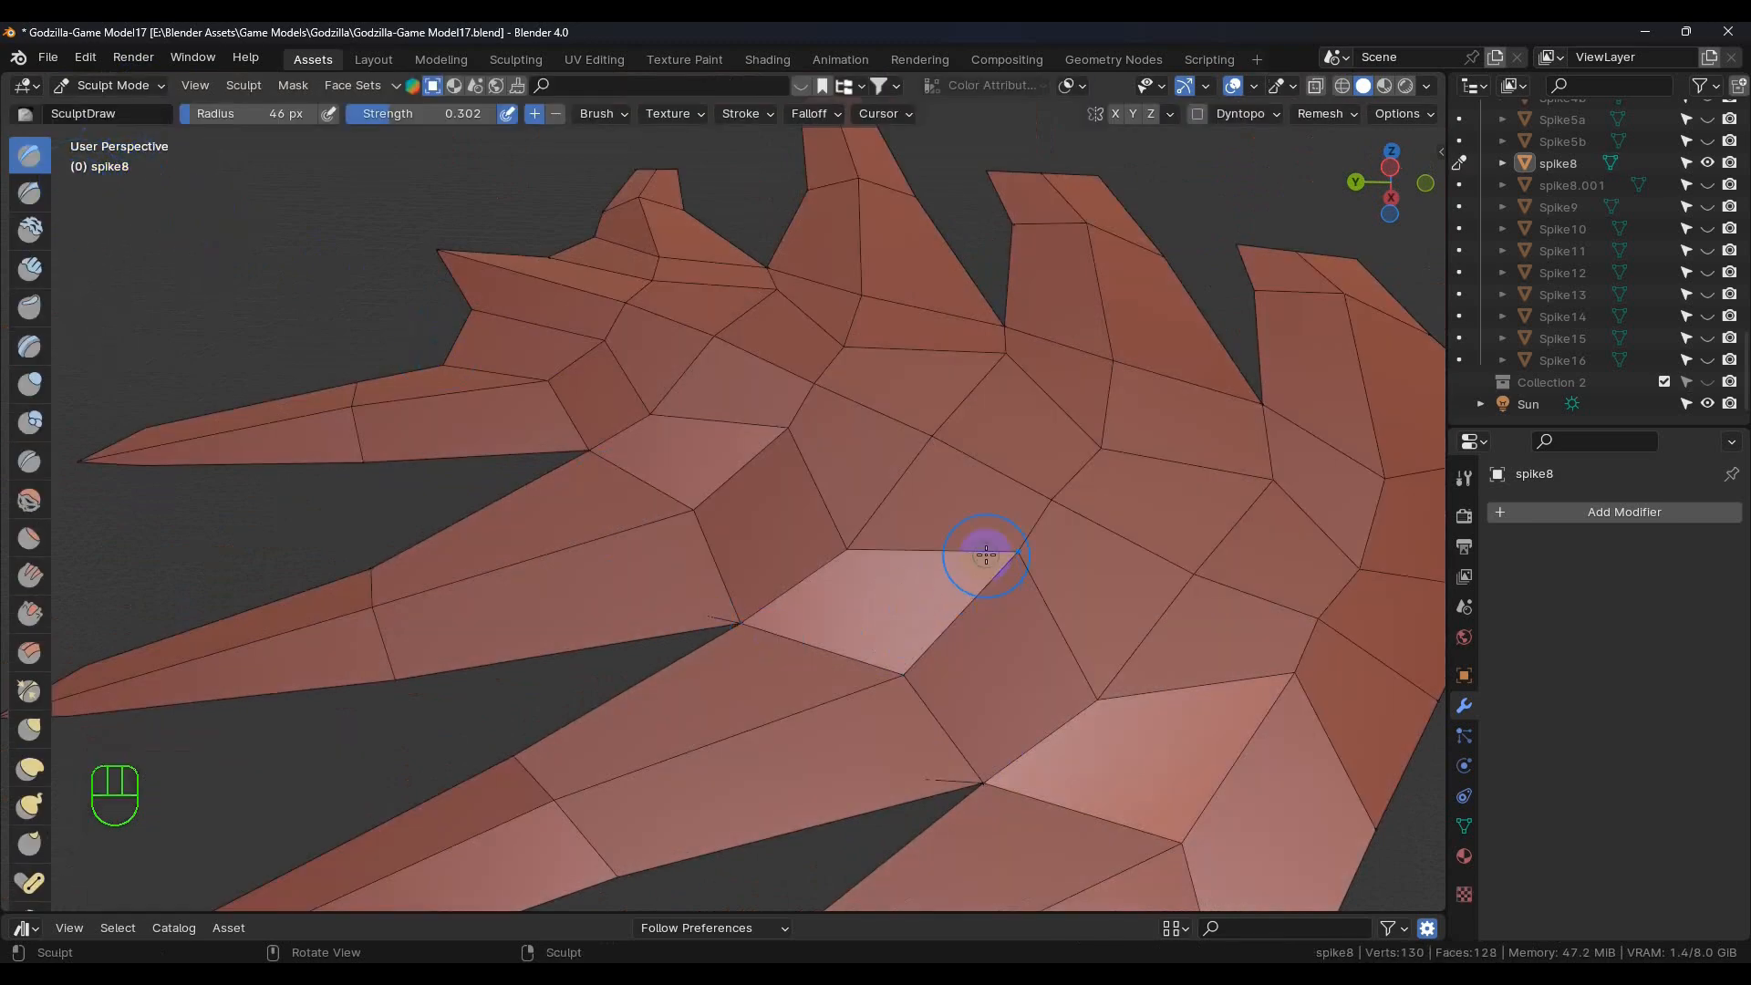
{"action": "scroll", "coordinate": [869, 606], "scroll_direction": "up", "scroll_amount": 4}
{"action": "middle_click_drag", "start_coordinate": [1079, 696], "coordinate": [807, 515], "text": "shift"}
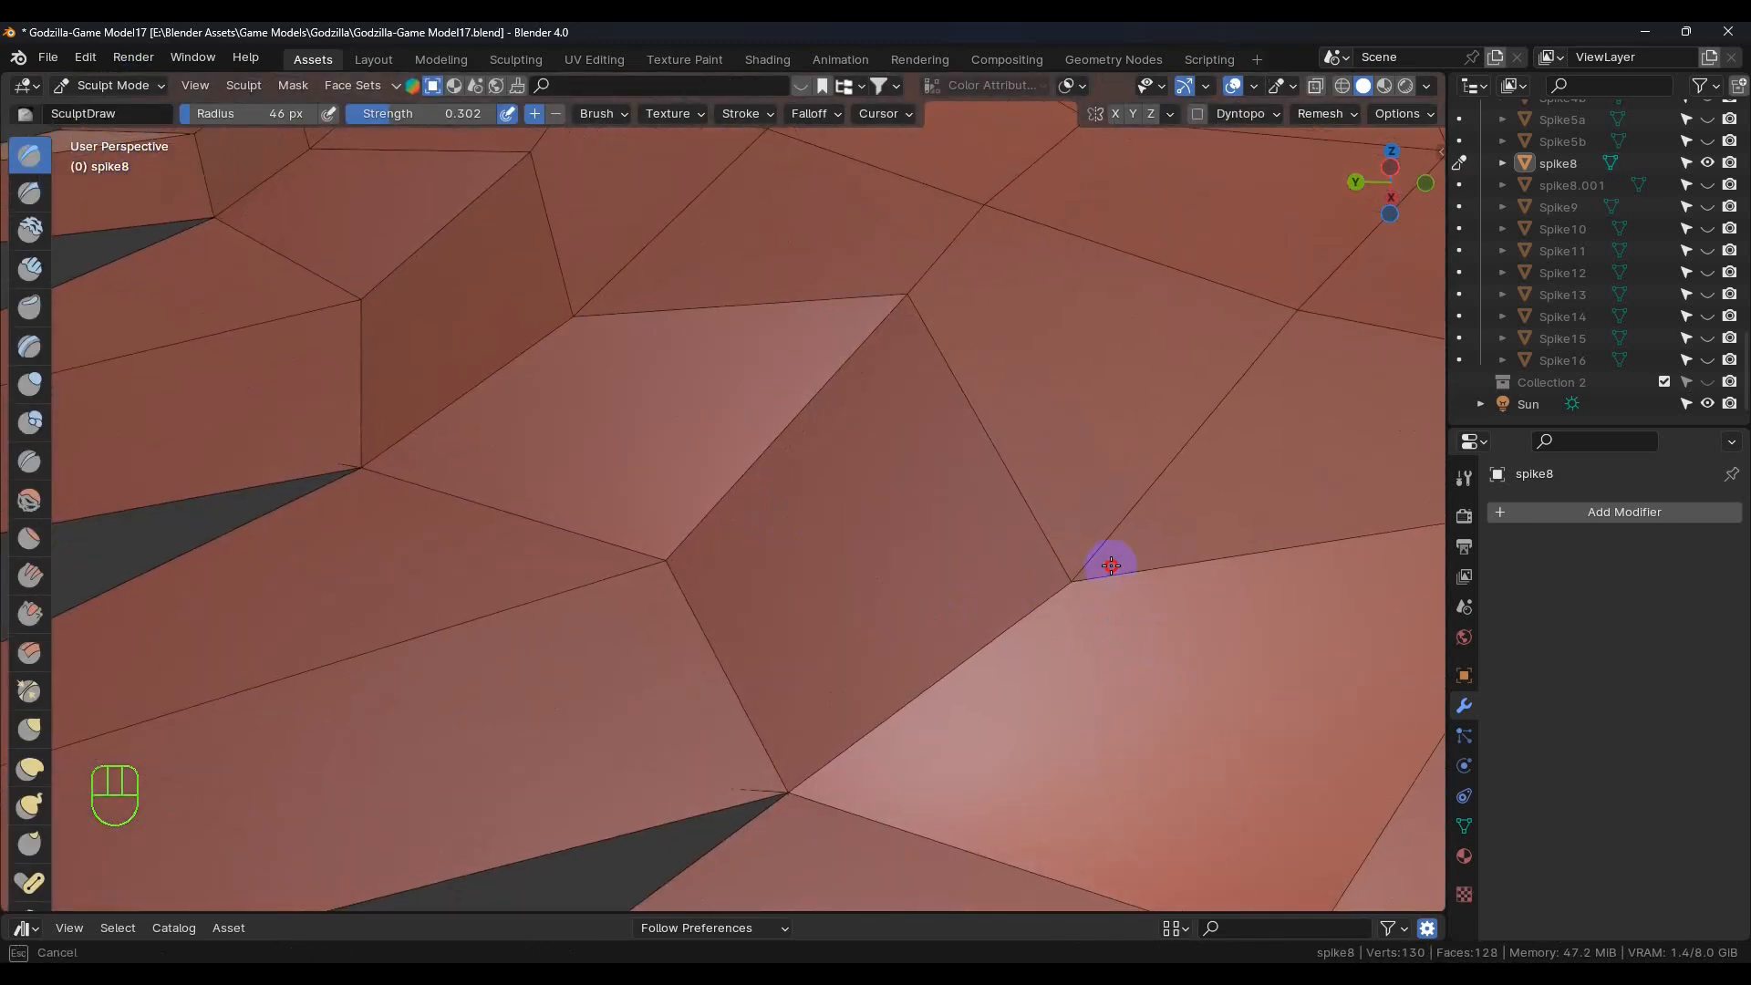
{"action": "left_click_drag", "start_coordinate": [1015, 579], "coordinate": [1077, 570]}
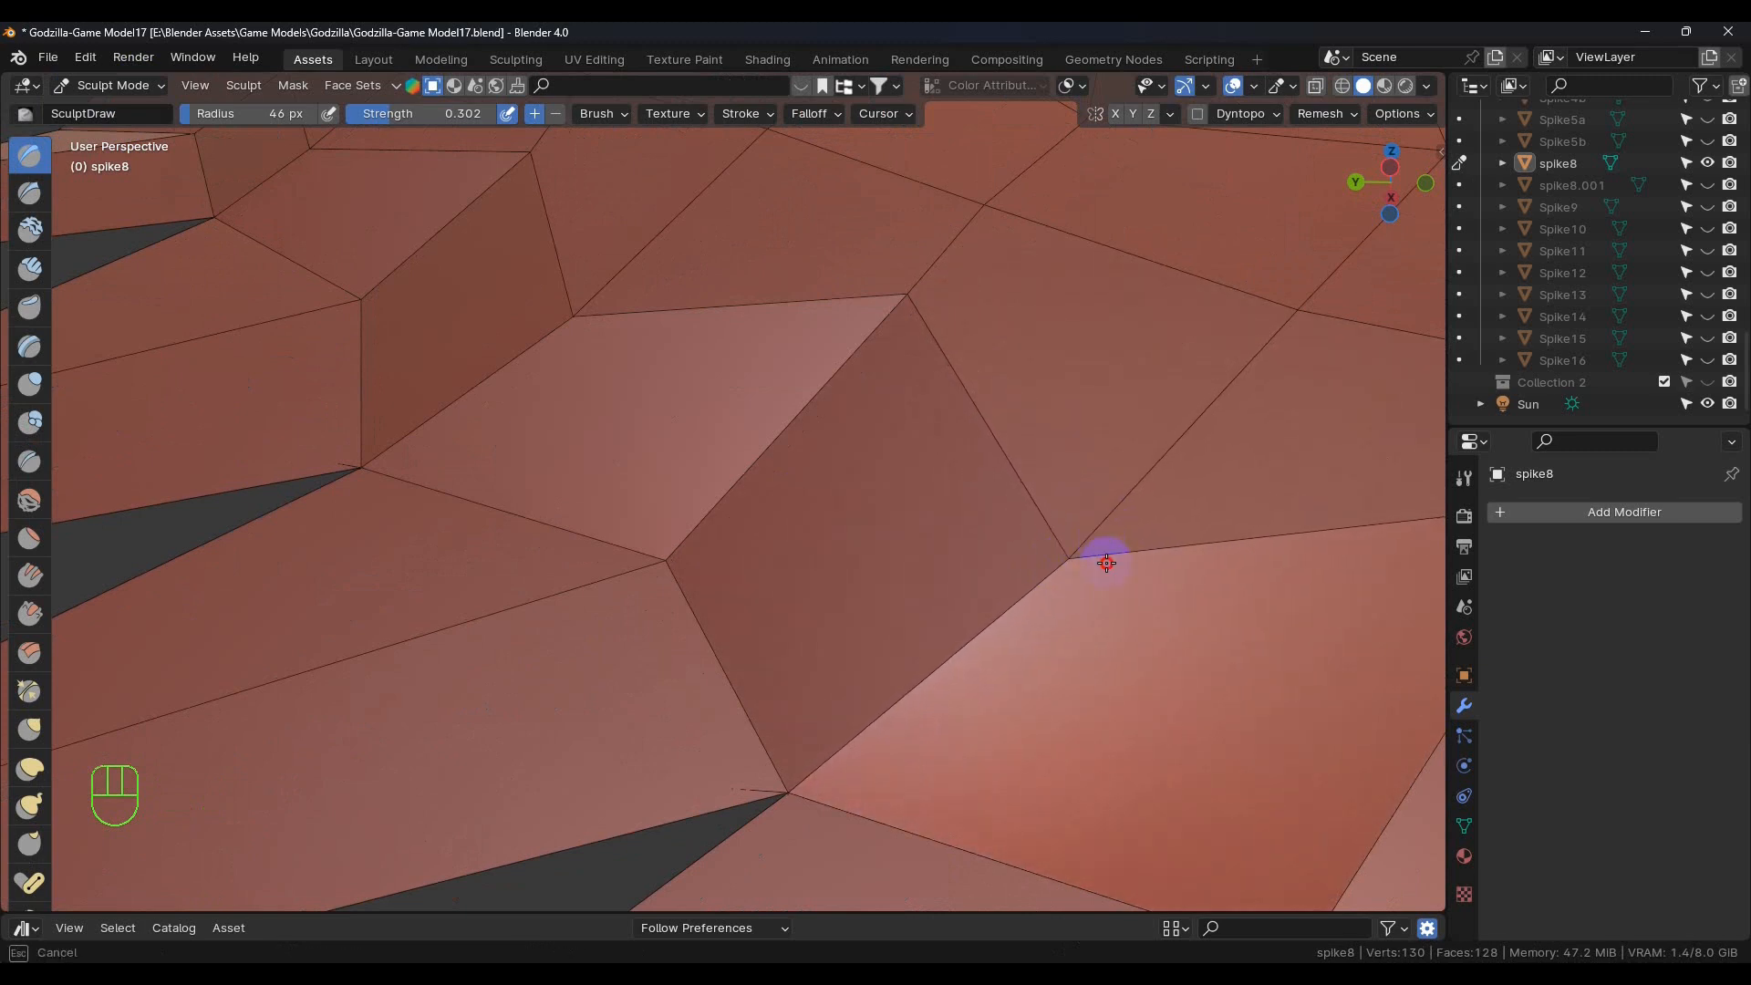
{"action": "mouse_move", "coordinate": [1087, 544]}
{"action": "left_mouse_down"}
{"action": "mouse_move", "coordinate": [1057, 549]}
{"action": "mouse_move", "coordinate": [1090, 542]}
{"action": "left_mouse_up"}
{"action": "mouse_move", "coordinate": [571, 284]}
{"action": "left_mouse_down"}
{"action": "mouse_move", "coordinate": [601, 309]}
{"action": "mouse_move", "coordinate": [547, 329]}
{"action": "mouse_move", "coordinate": [580, 294]}
{"action": "mouse_move", "coordinate": [539, 305]}
{"action": "mouse_move", "coordinate": [580, 322]}
{"action": "left_mouse_up"}
Check the spikes from several angles and build up the bases of the +Y side spikes with more Draw brush strokes
{"action": "scroll", "coordinate": [701, 418], "scroll_direction": "down", "scroll_amount": 7}
{"action": "mouse_move", "coordinate": [701, 425]}
{"action": "middle_mouse_down"}
{"action": "mouse_move", "coordinate": [693, 458]}
{"action": "mouse_move", "coordinate": [730, 375]}
{"action": "mouse_move", "coordinate": [680, 402]}
{"action": "mouse_move", "coordinate": [712, 430]}
{"action": "mouse_move", "coordinate": [709, 475]}
{"action": "middle_mouse_up"}
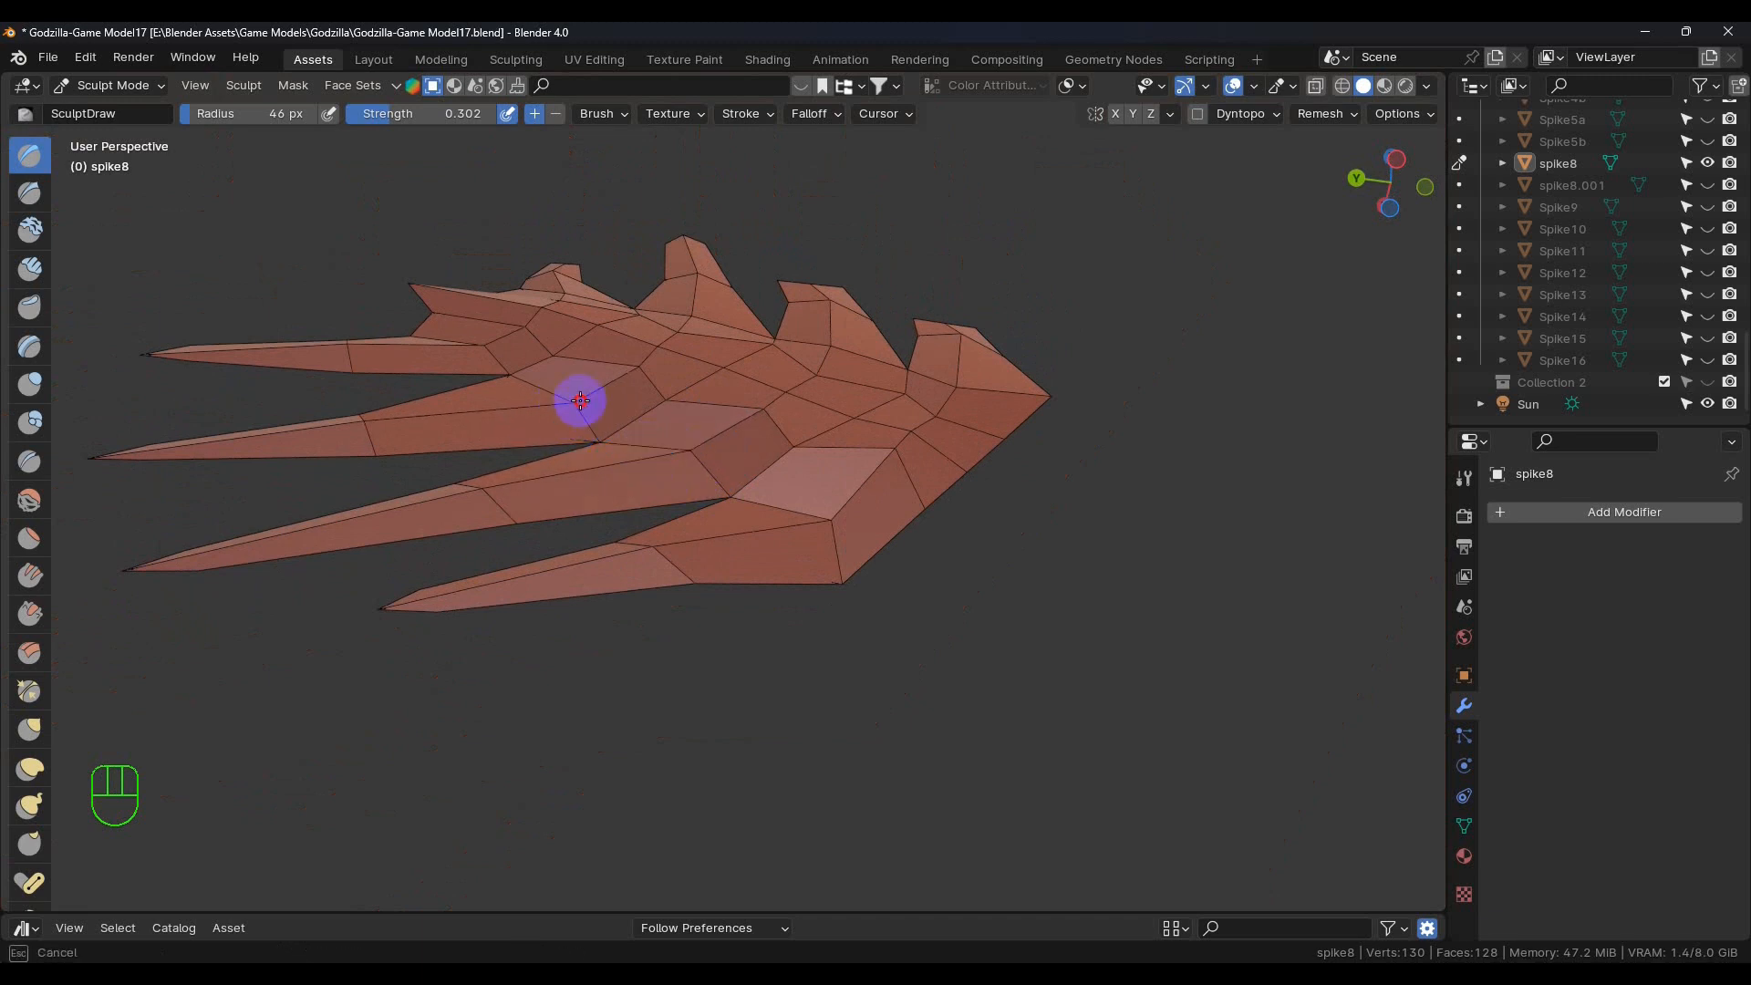
{"action": "mouse_move", "coordinate": [711, 468]}
{"action": "middle_mouse_down"}
{"action": "mouse_move", "coordinate": [593, 450]}
{"action": "mouse_move", "coordinate": [713, 472]}
{"action": "middle_mouse_up"}
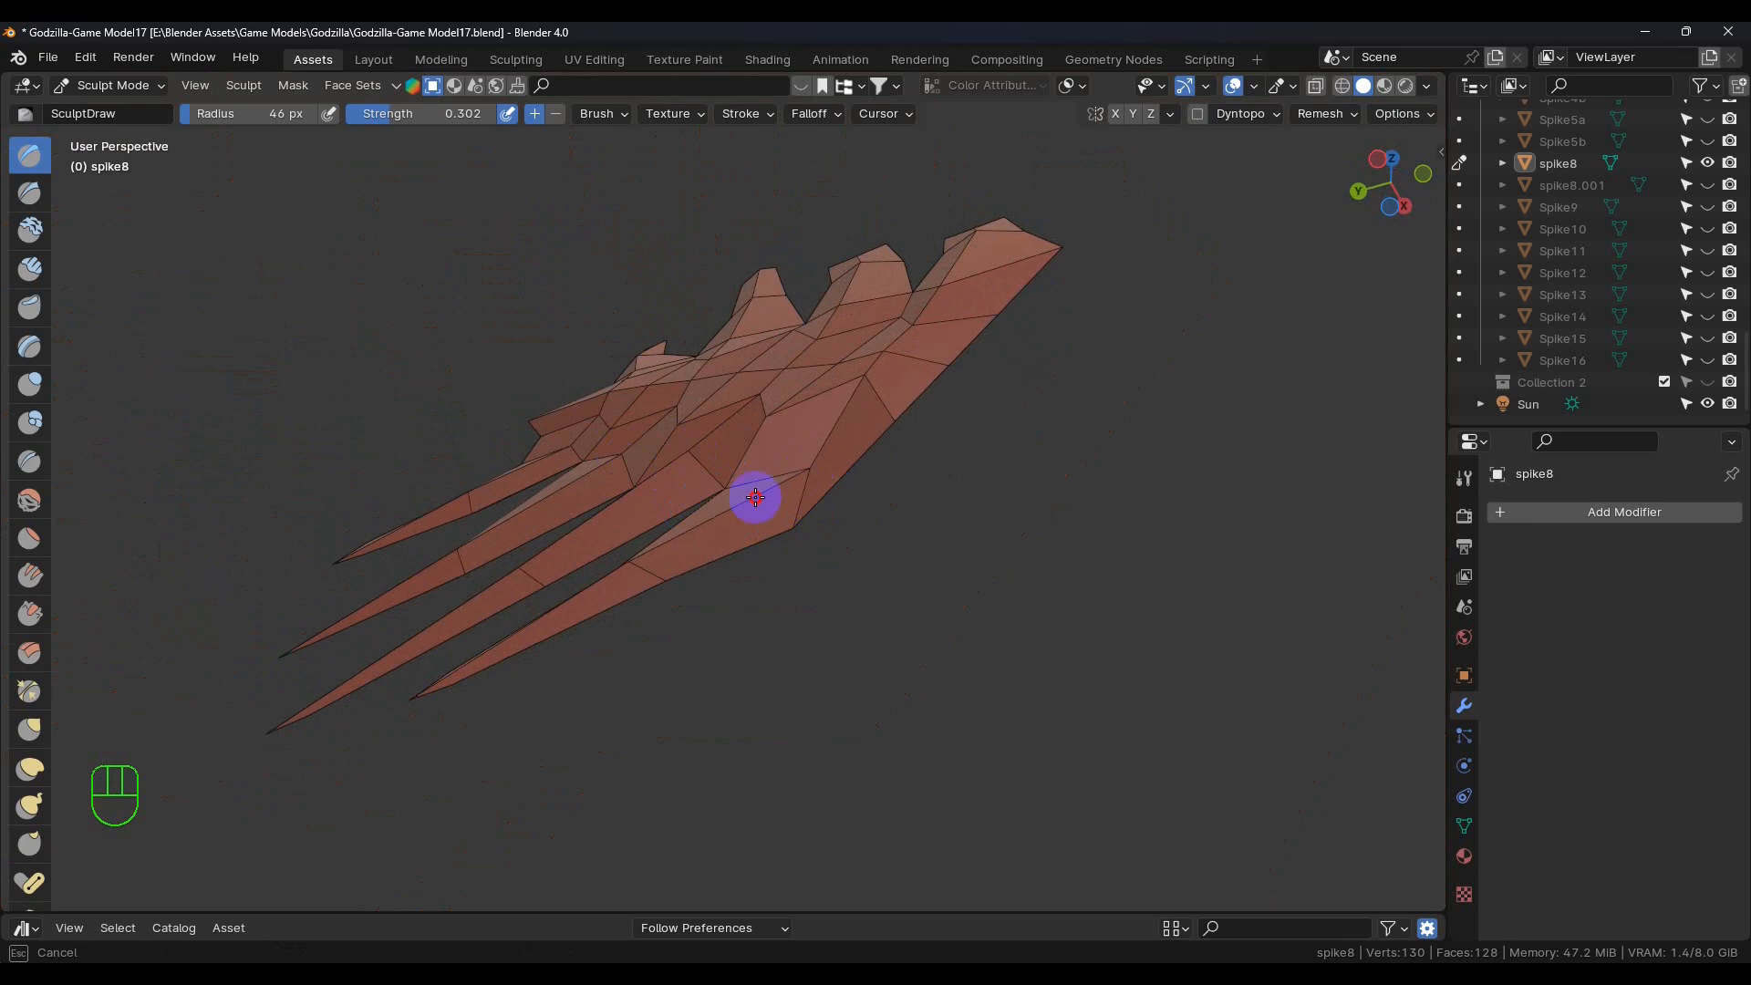
{"action": "middle_click_drag", "start_coordinate": [766, 476], "coordinate": [844, 511]}
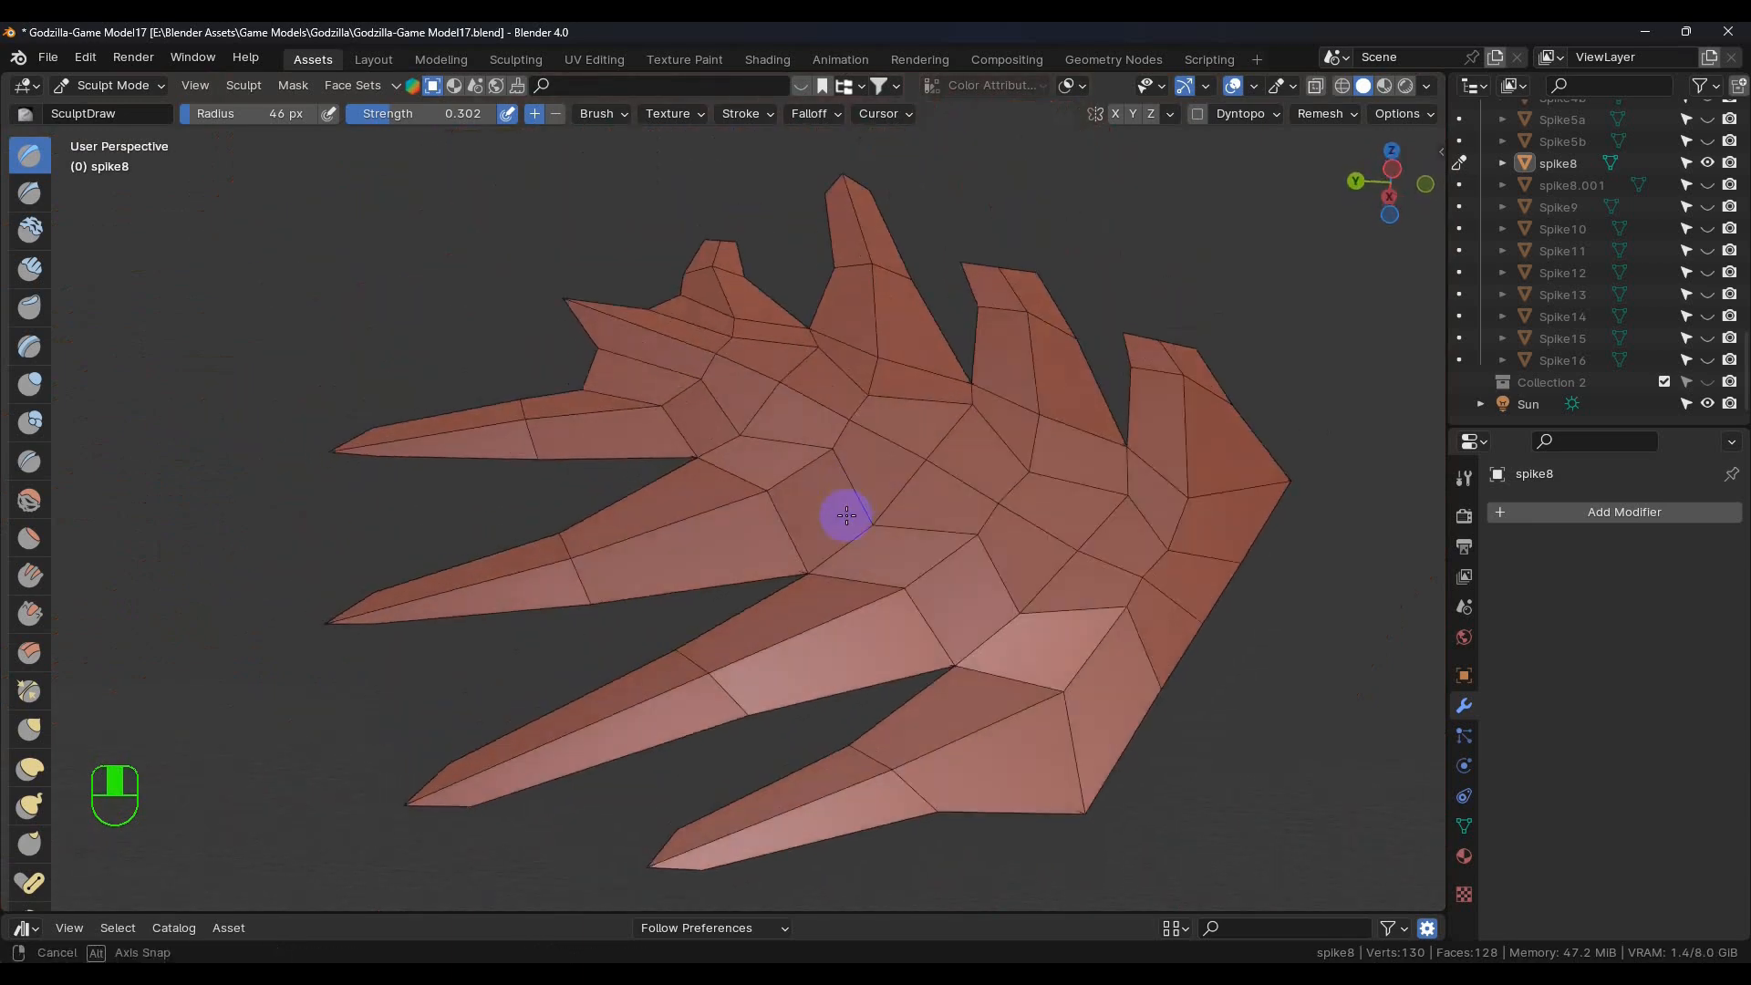
{"action": "scroll", "coordinate": [599, 395], "scroll_direction": "up", "scroll_amount": 4}
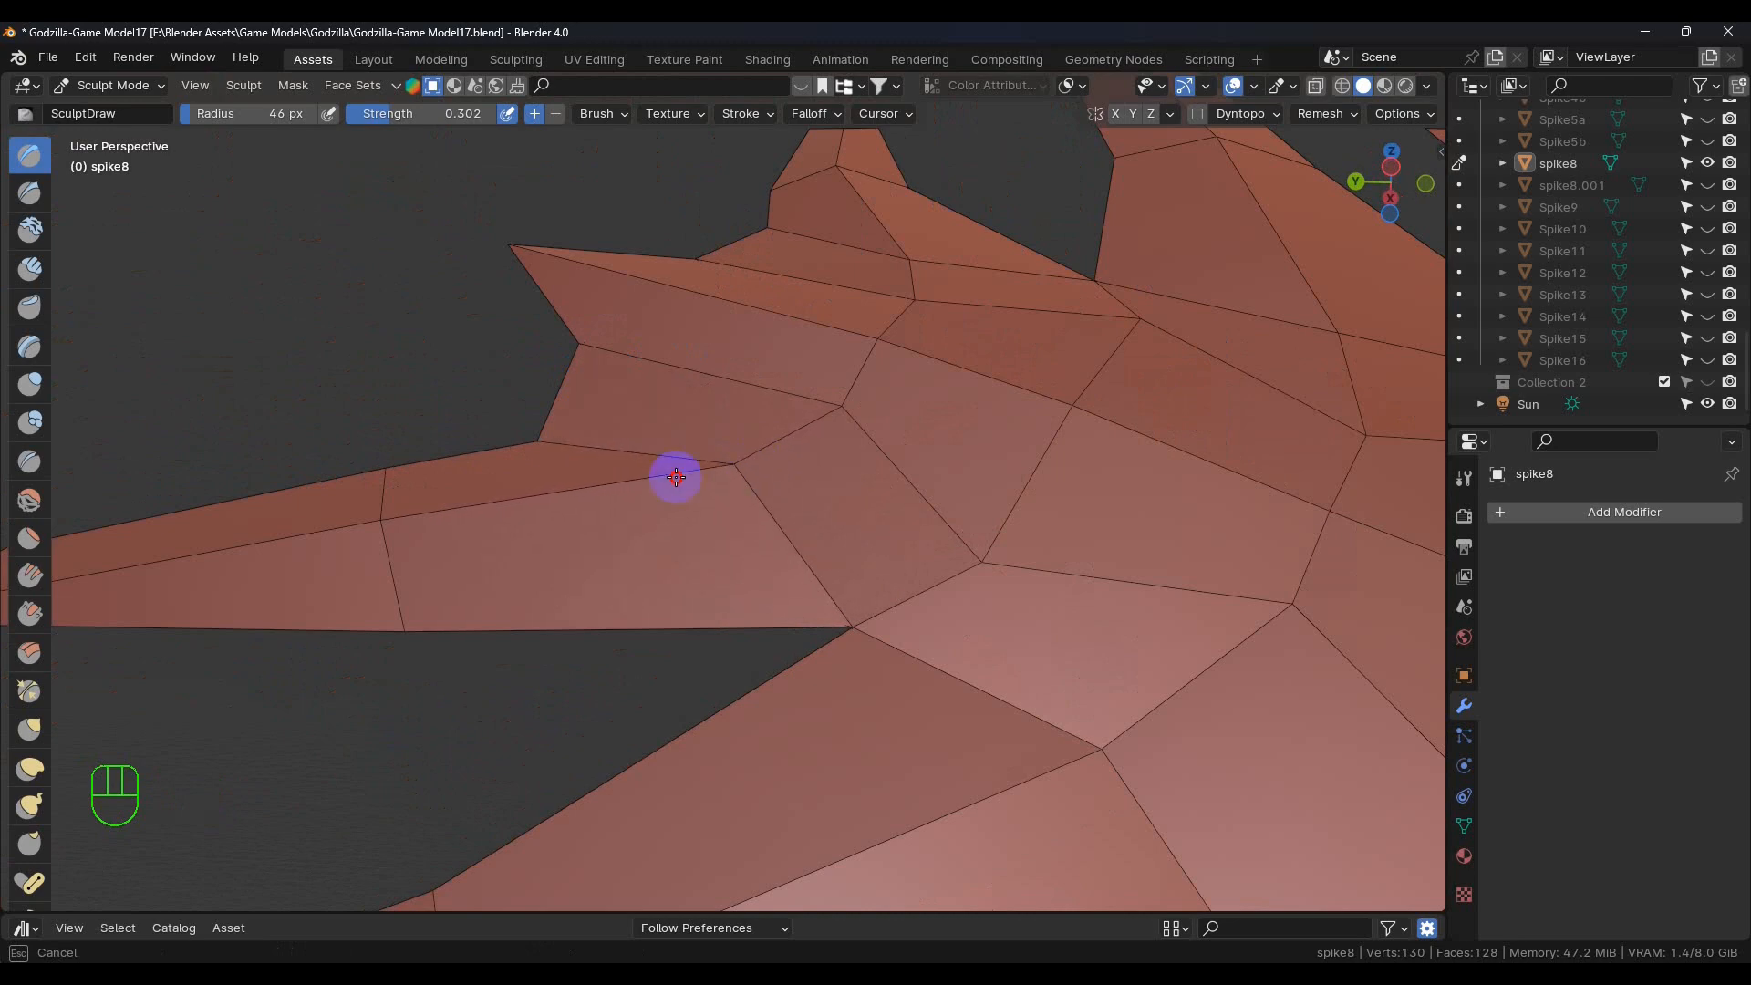
{"action": "middle_click_drag", "start_coordinate": [744, 454], "coordinate": [898, 529]}
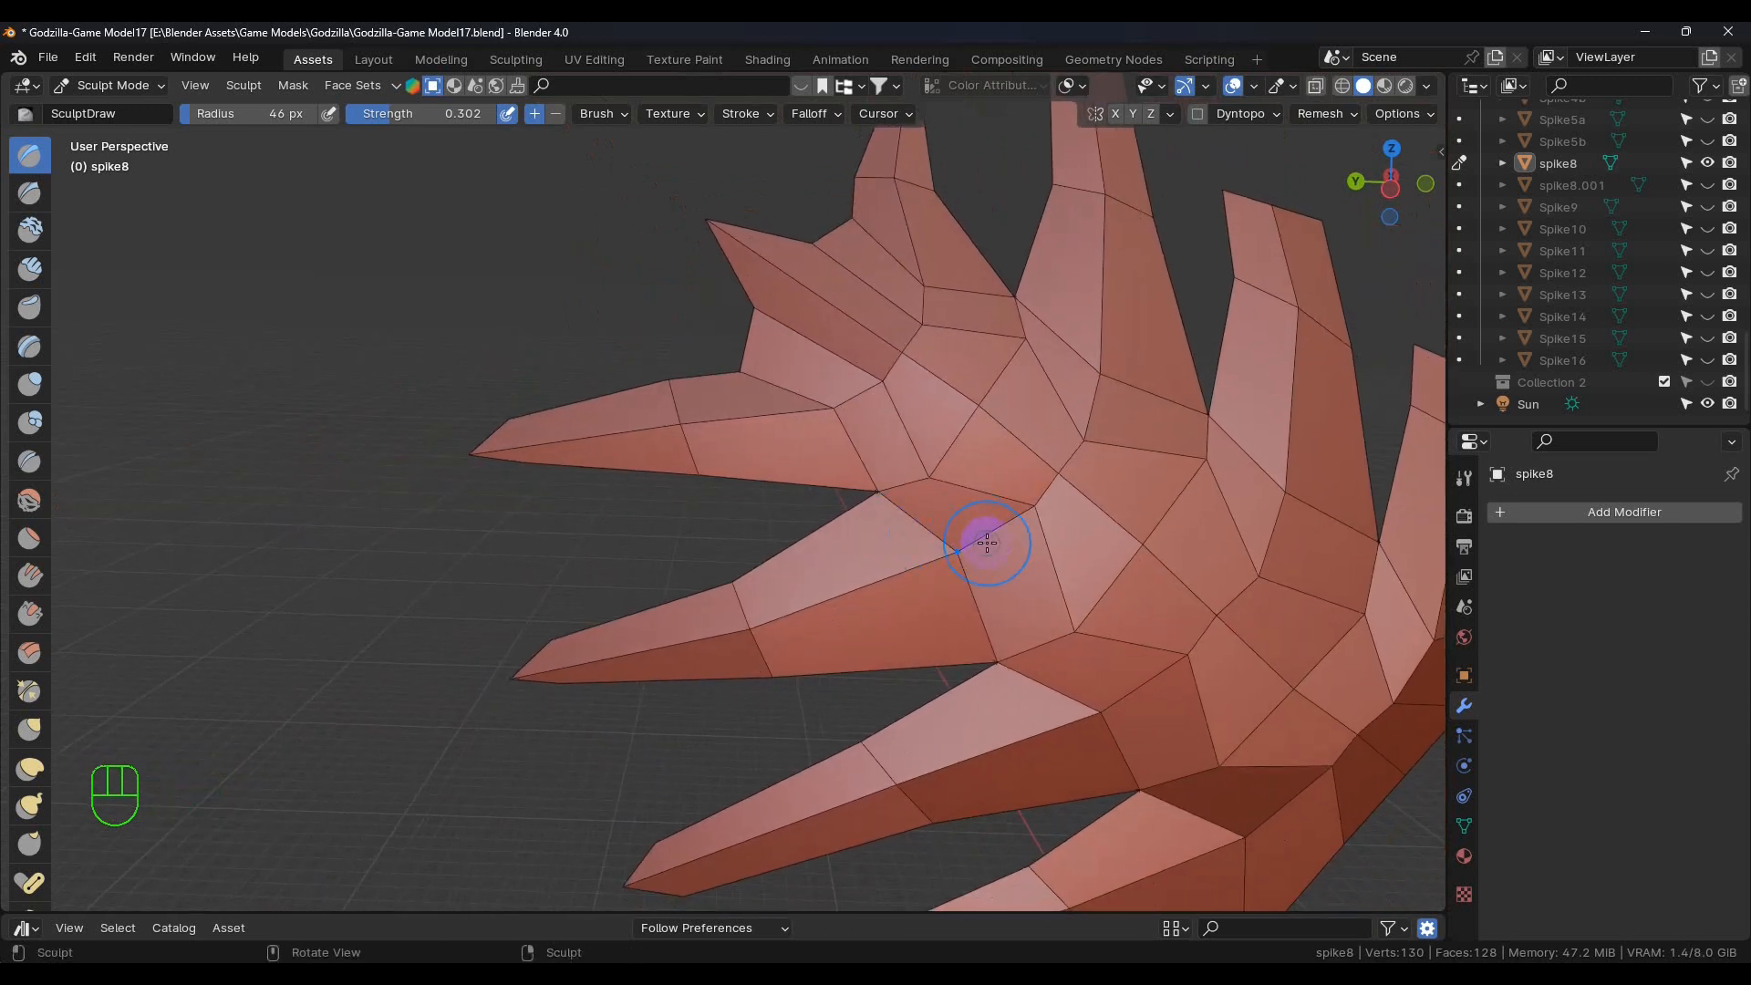
Return to Edit Mode and add two single loop cuts to each long +Y side spike, one in its outer segment and one near its base
{"action": "left_click", "coordinate": [128, 95]}
{"action": "left_click", "coordinate": [114, 129]}
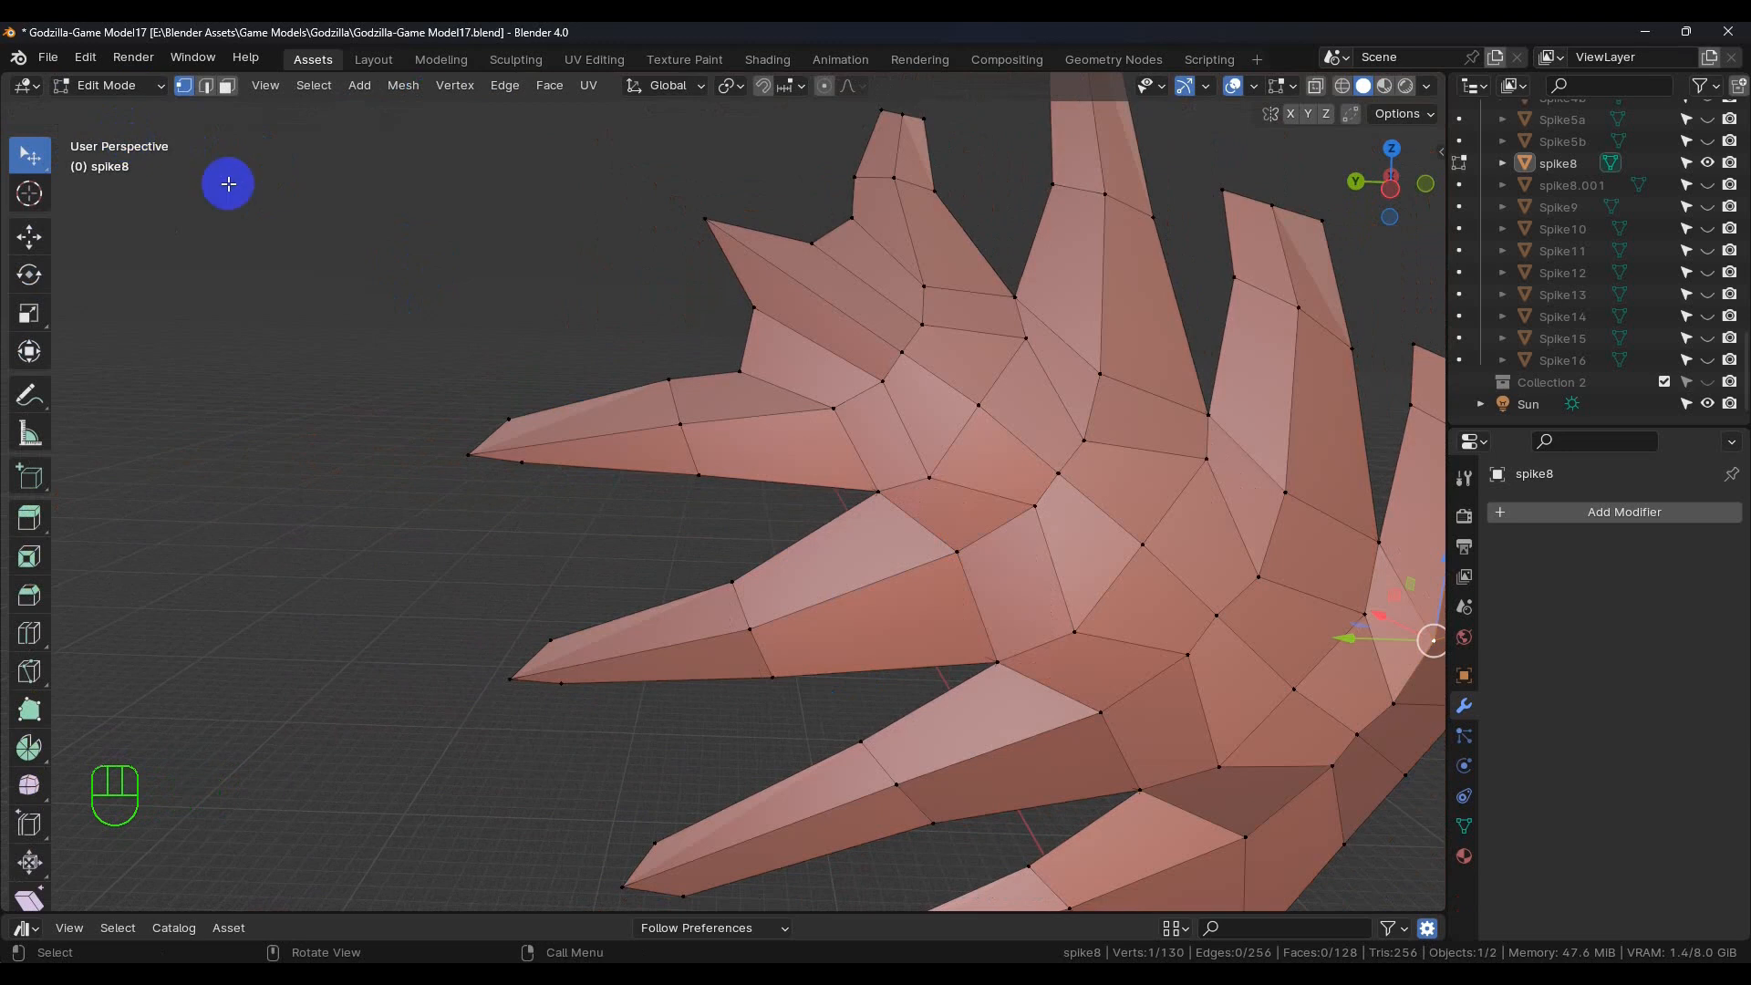
{"action": "middle_click_drag", "start_coordinate": [1008, 560], "coordinate": [632, 341], "text": "shift"}
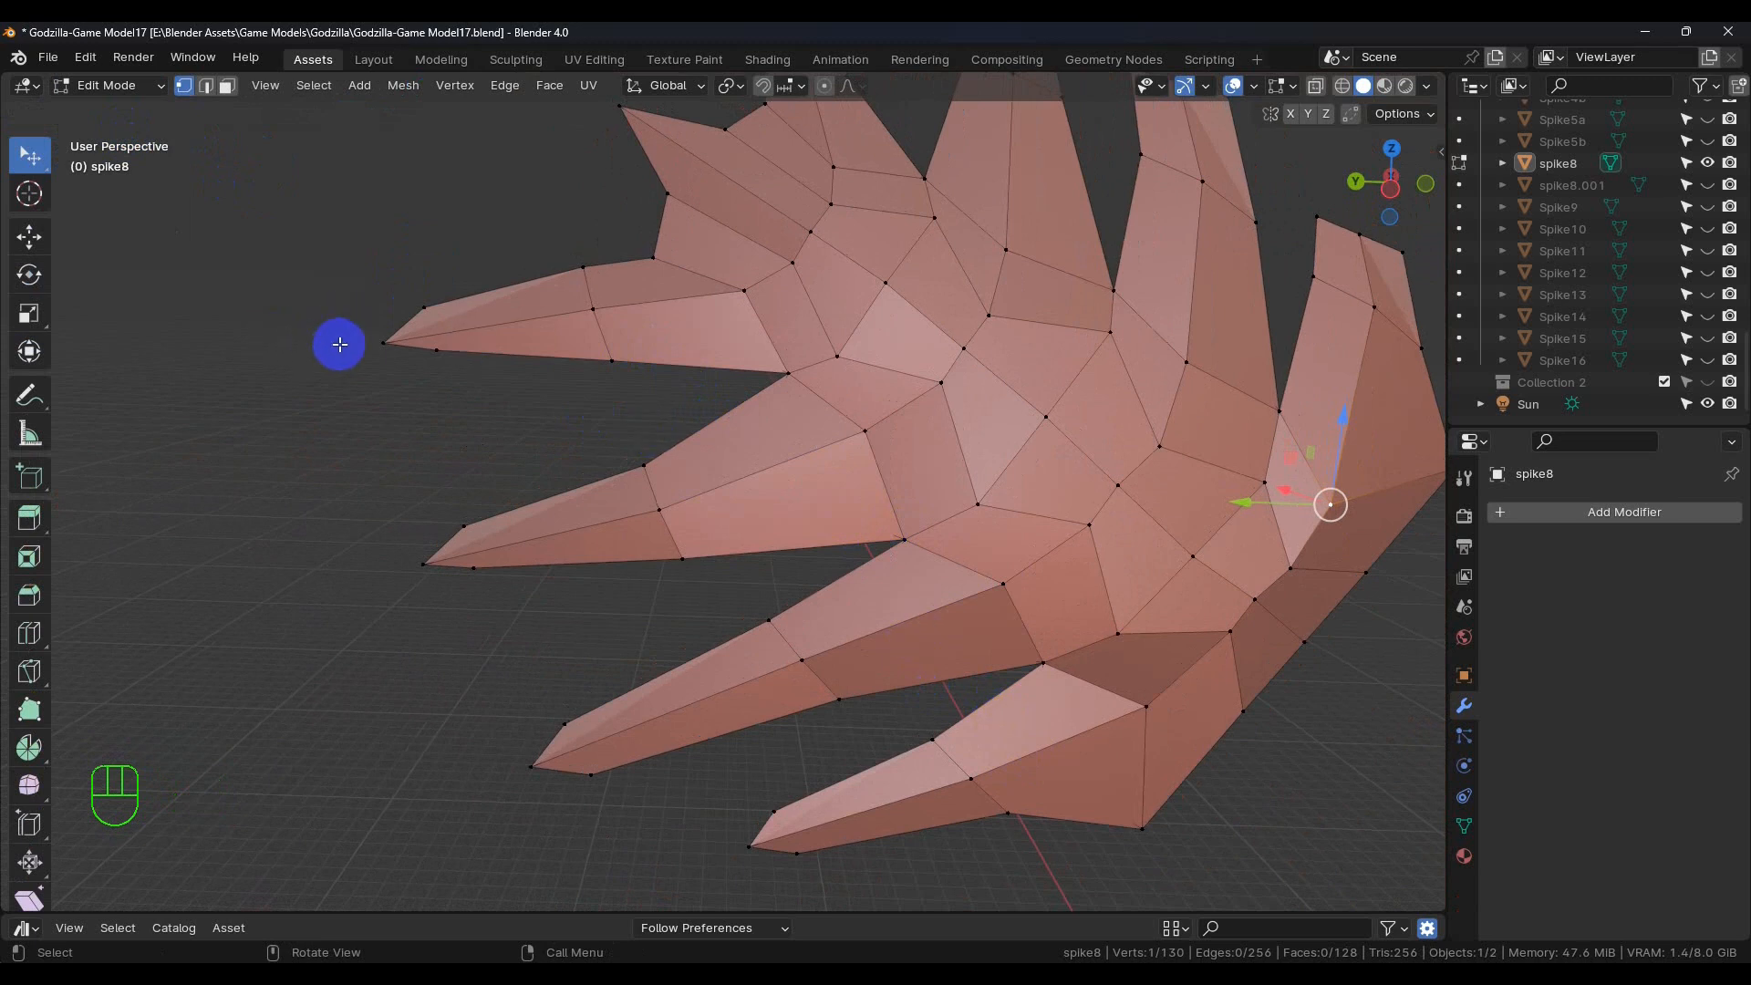
{"action": "left_click", "coordinate": [28, 633]}
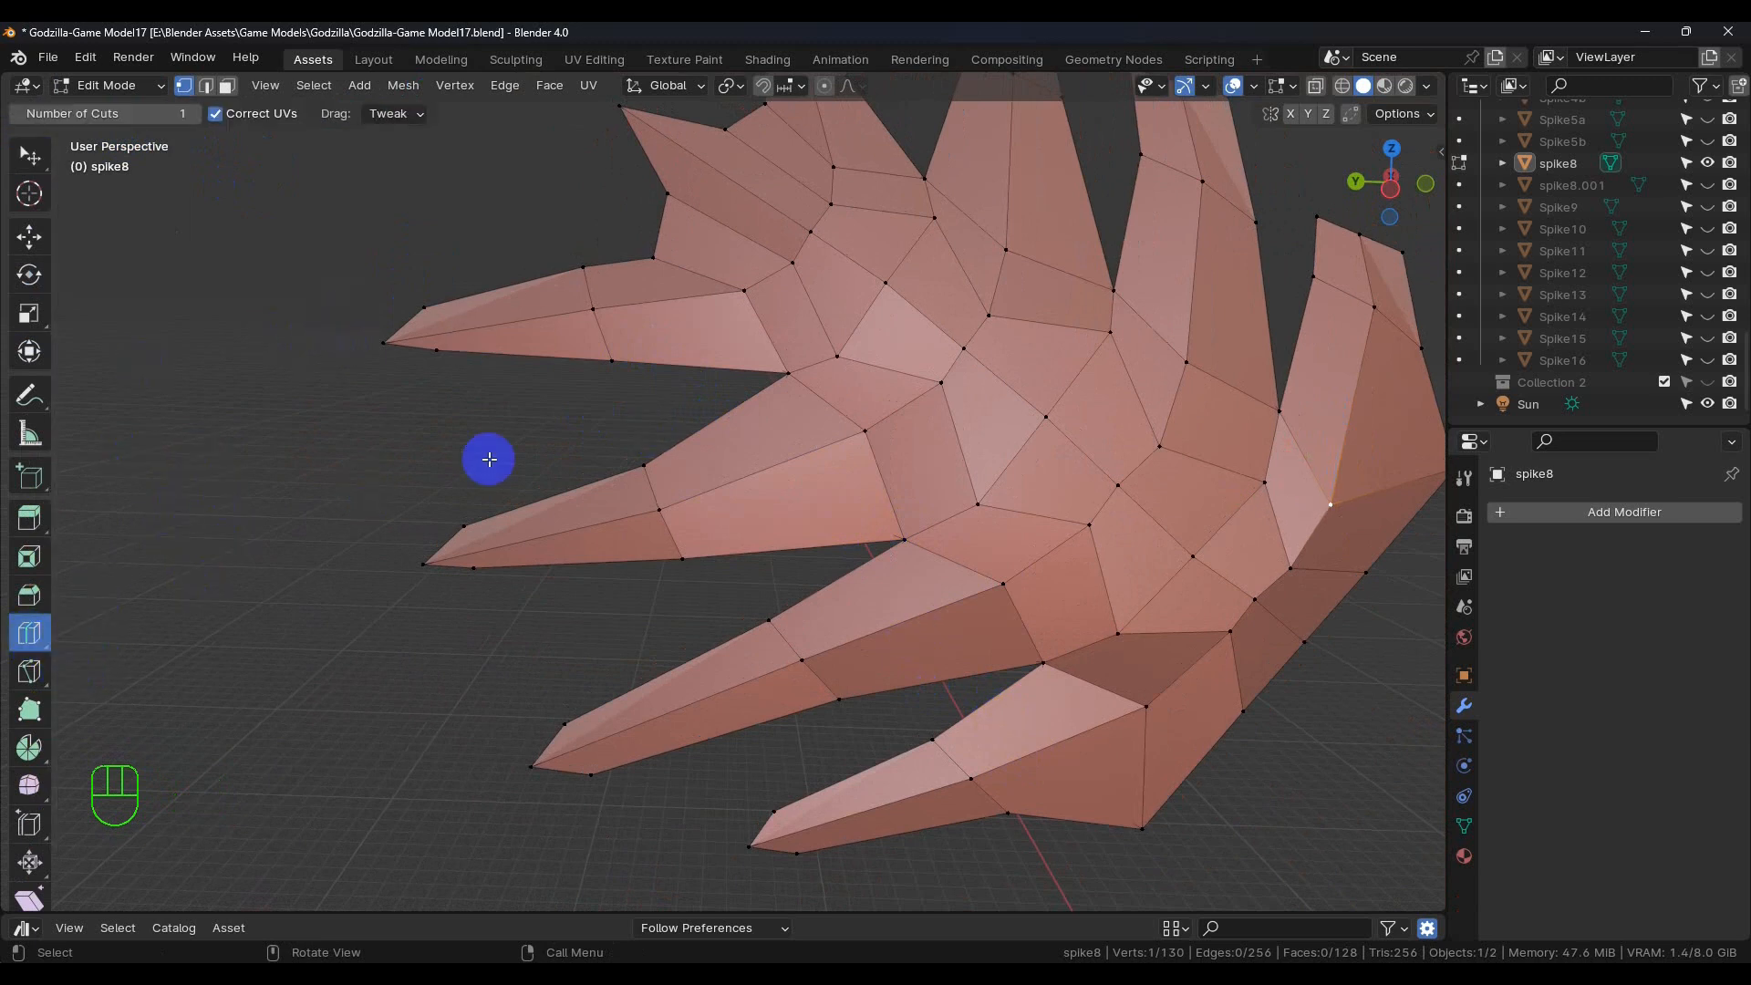
{"action": "left_click", "coordinate": [541, 328]}
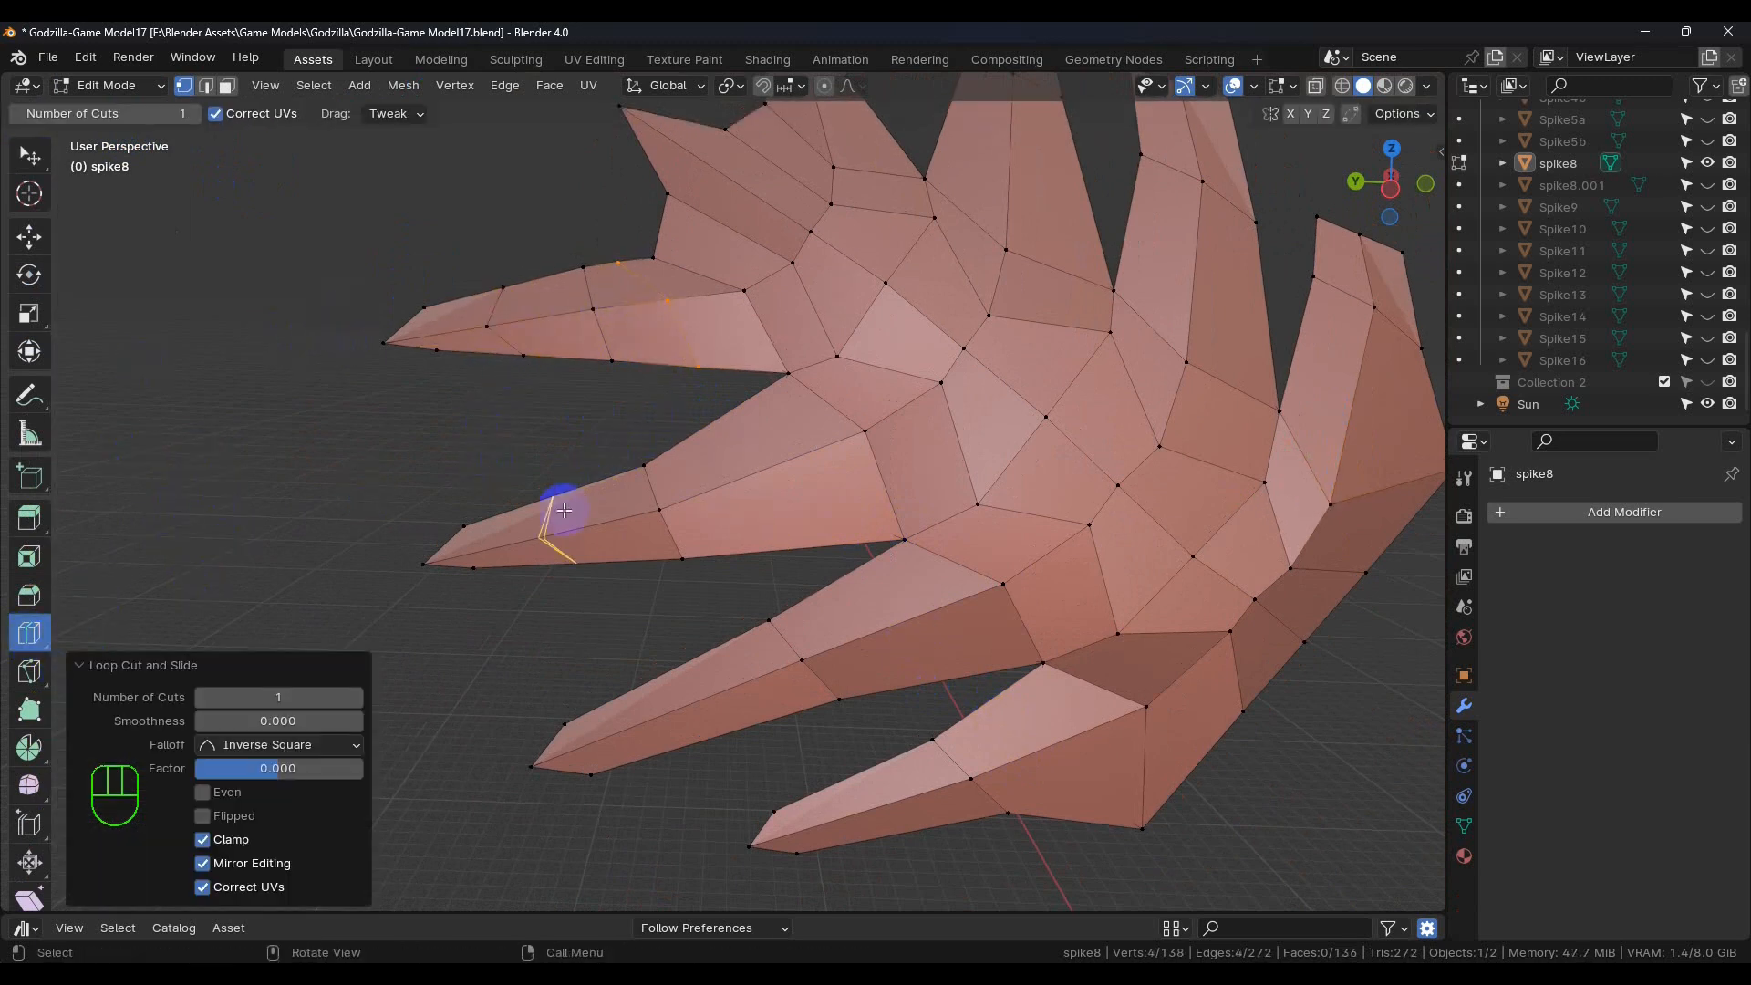
{"action": "left_click", "coordinate": [811, 479]}
{"action": "left_click", "coordinate": [694, 713]}
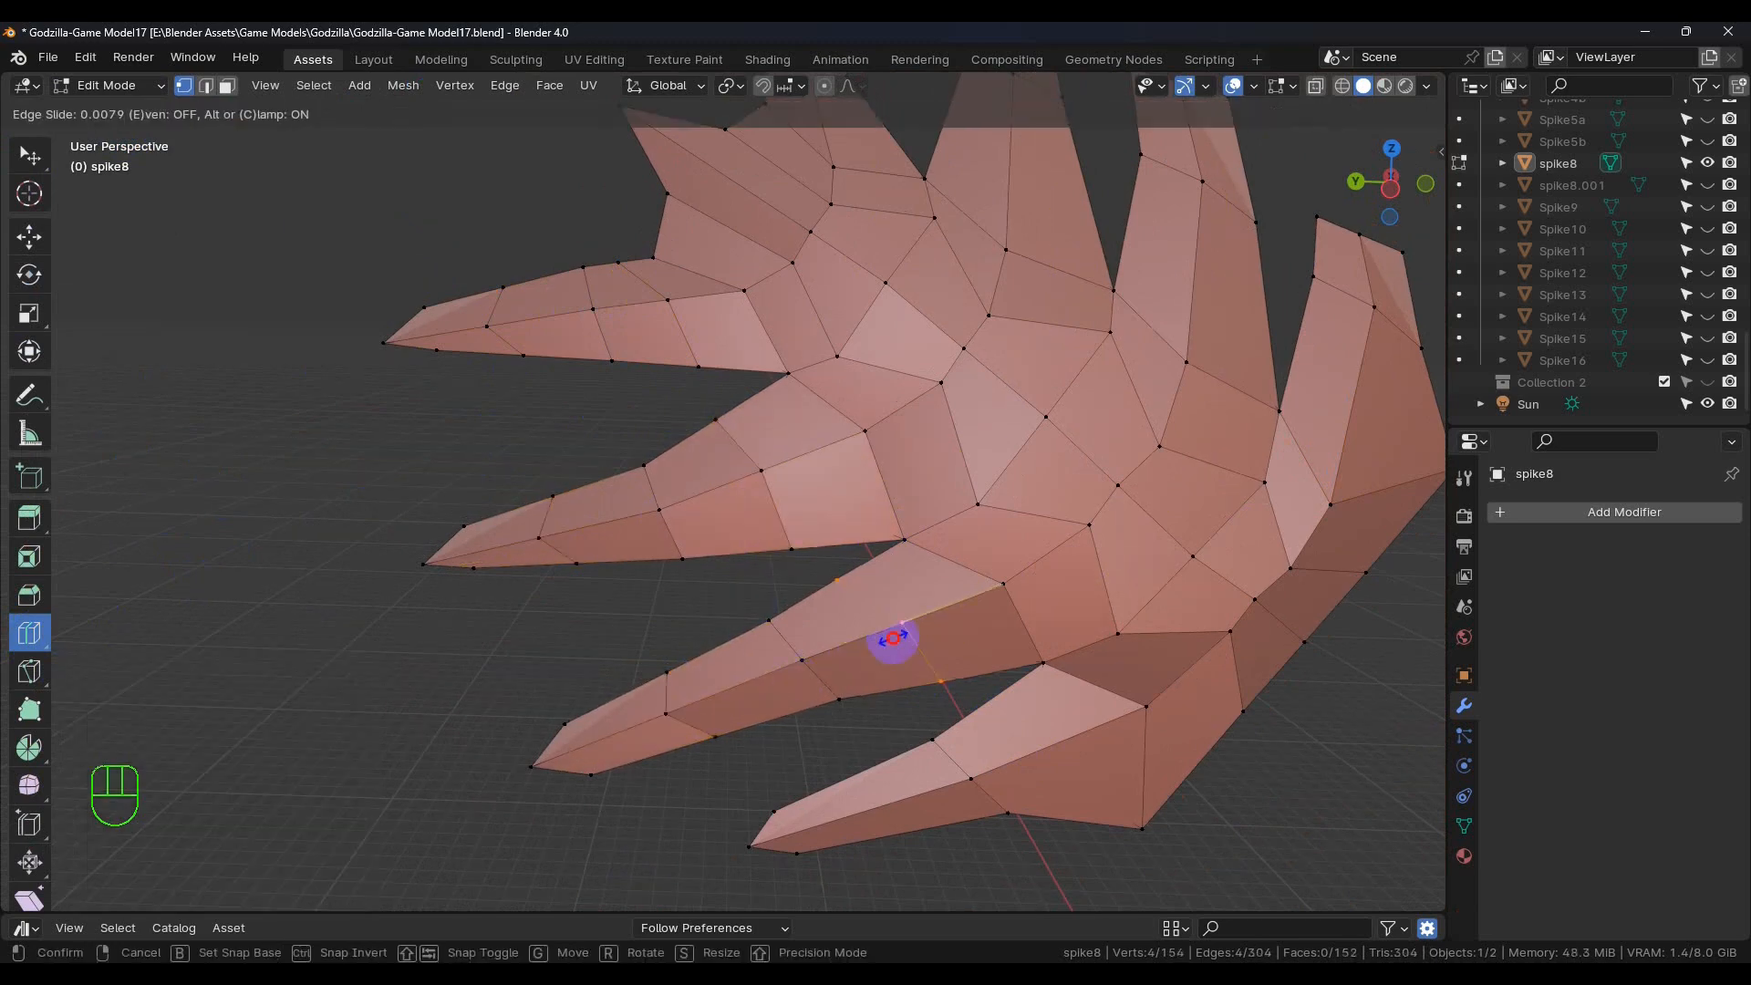
{"action": "left_click", "coordinate": [1087, 762]}
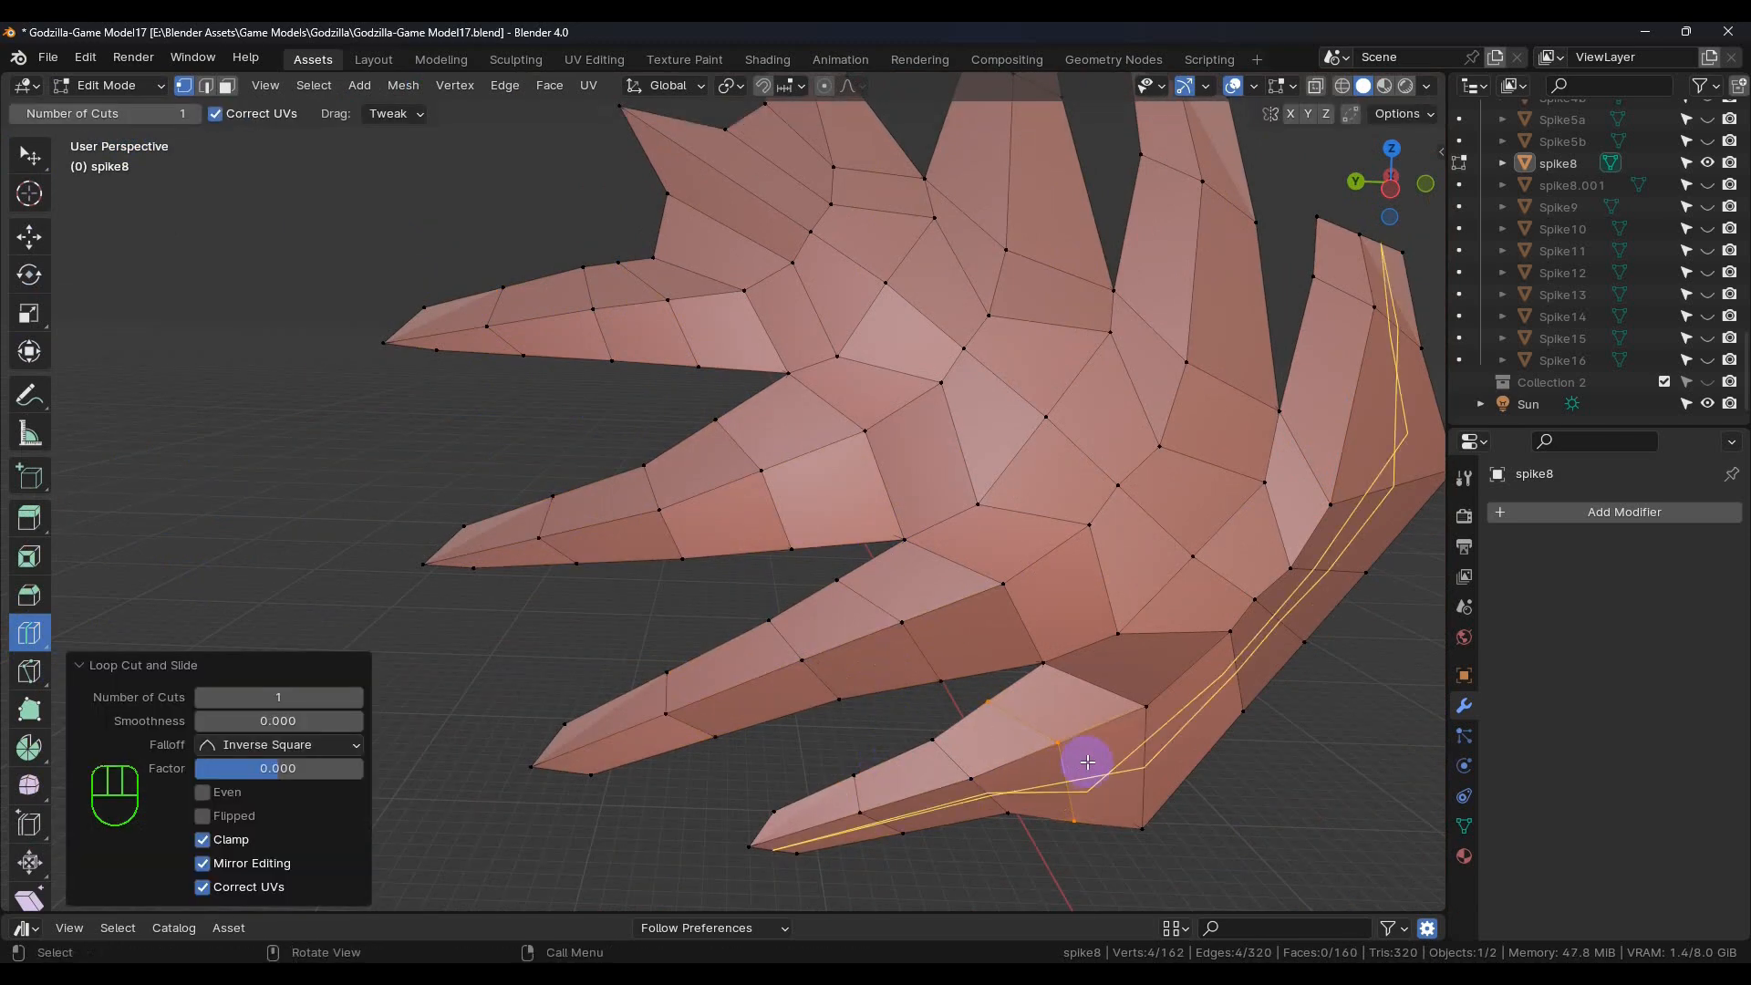
On the +X face, move the base centre-line vertices of the two lowest +Y side spikes inward toward the central ridge
{"action": "key", "text": "w"}
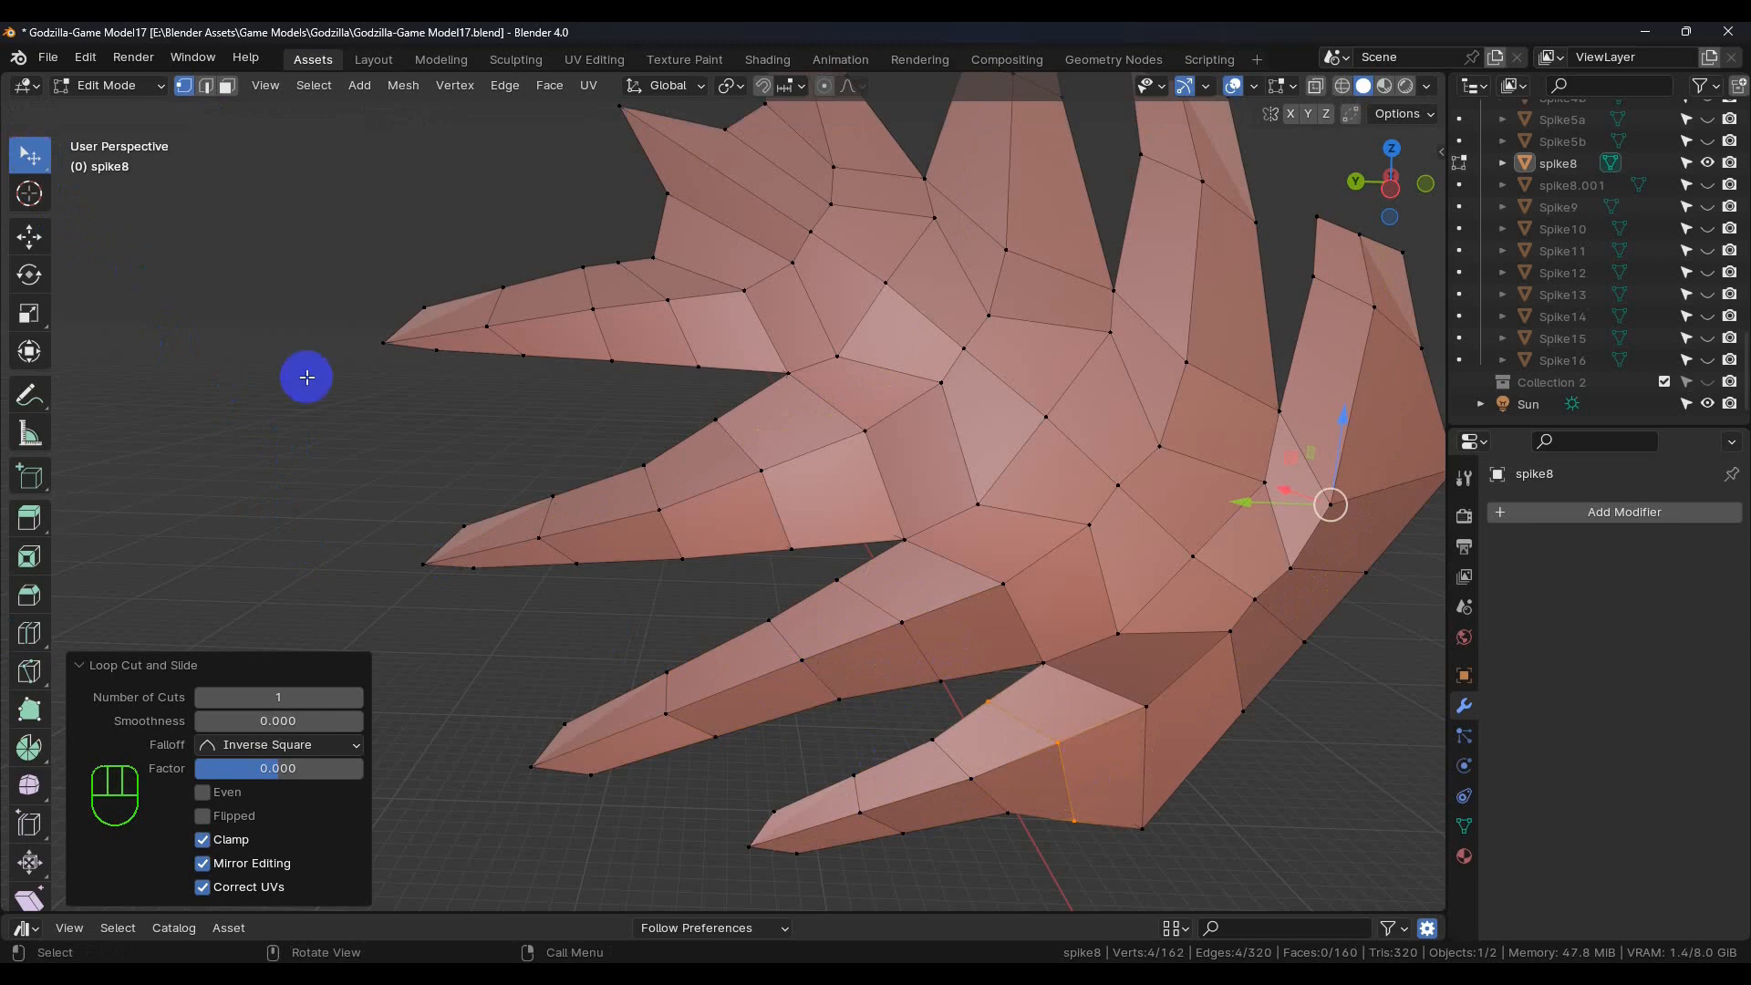
{"action": "middle_click_drag", "start_coordinate": [876, 585], "coordinate": [796, 496], "text": "shift"}
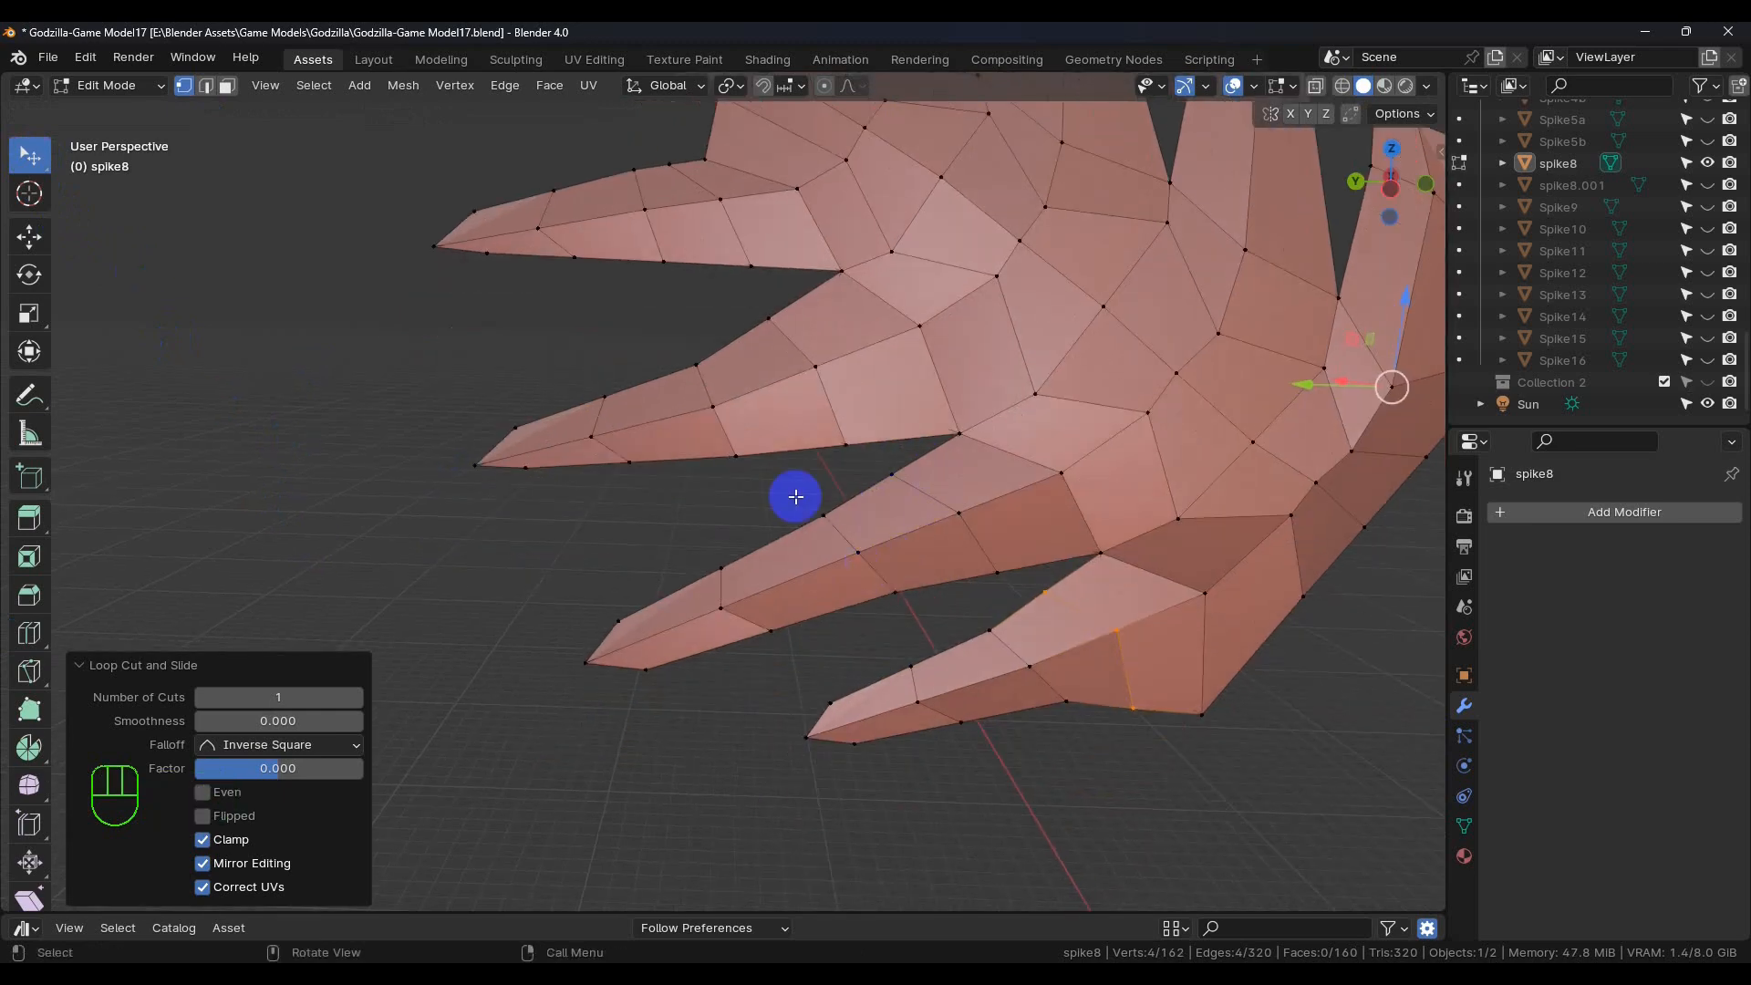
{"action": "mouse_move", "coordinate": [943, 593]}
{"action": "middle_mouse_down"}
{"action": "mouse_move", "coordinate": [921, 652]}
{"action": "mouse_move", "coordinate": [1125, 551]}
{"action": "mouse_move", "coordinate": [1262, 419]}
{"action": "mouse_move", "coordinate": [1422, 434]}
{"action": "mouse_move", "coordinate": [977, 586]}
{"action": "middle_mouse_up"}
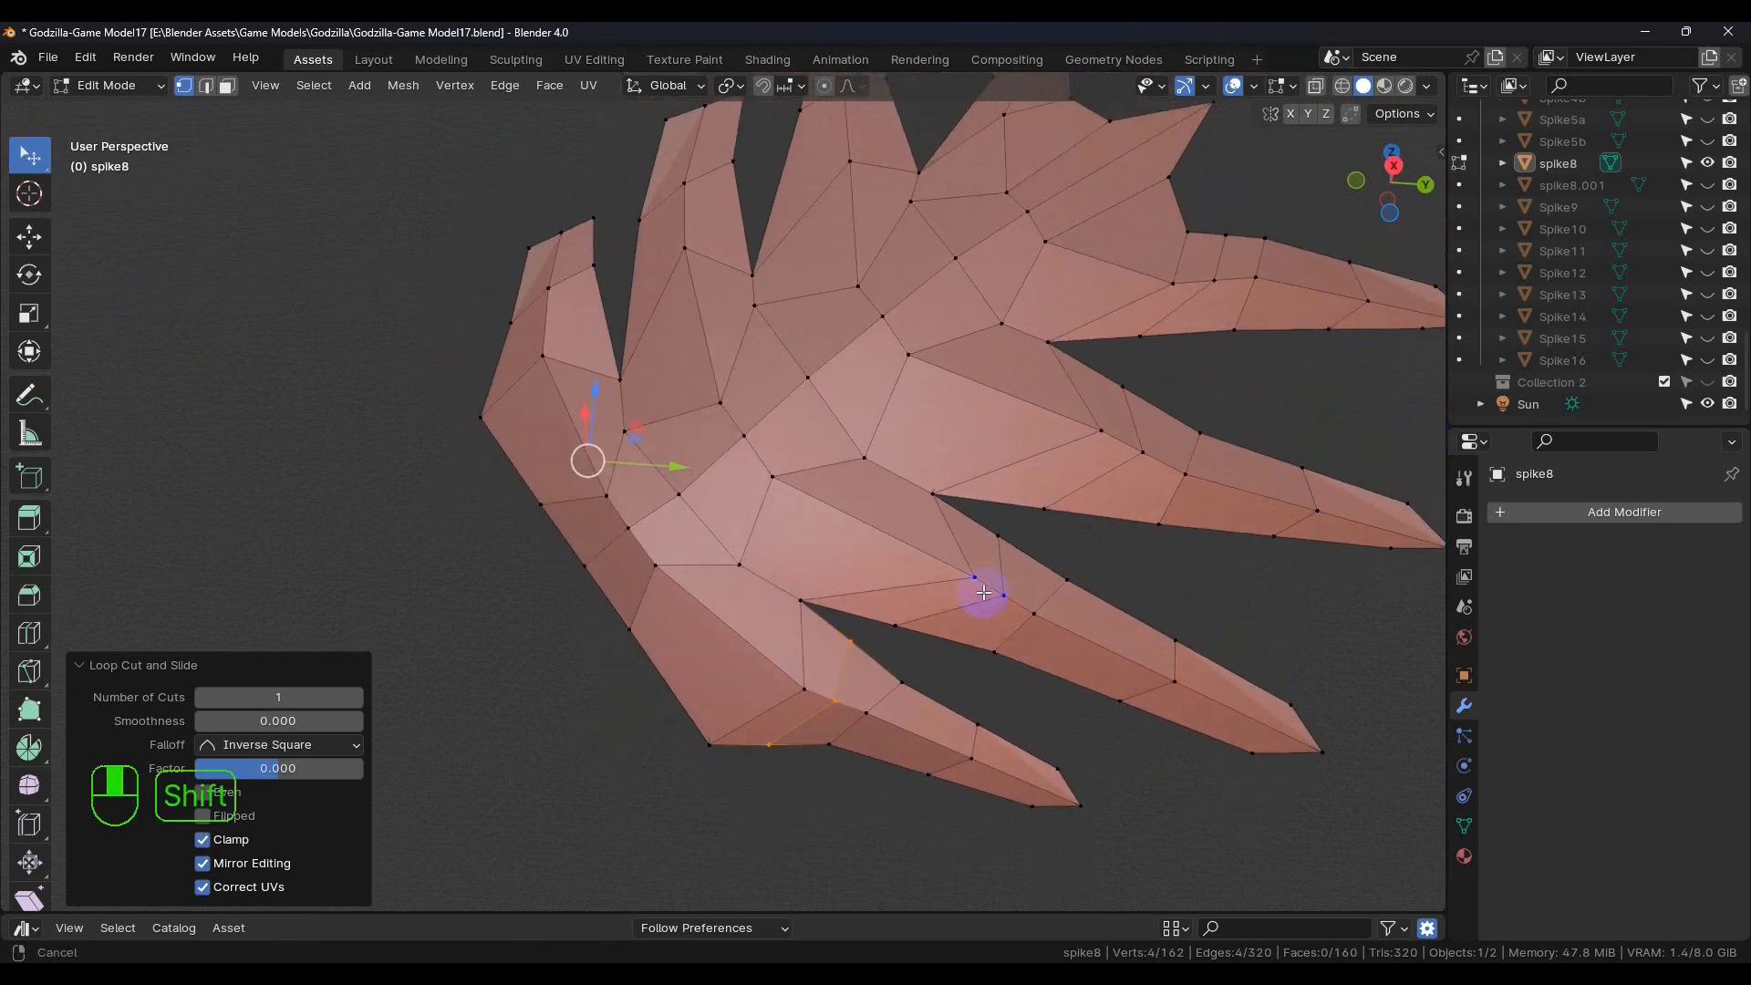
{"action": "scroll", "coordinate": [953, 584], "scroll_direction": "up", "scroll_amount": 6}
{"action": "left_click", "coordinate": [989, 568]}
{"action": "key", "text": "g"}
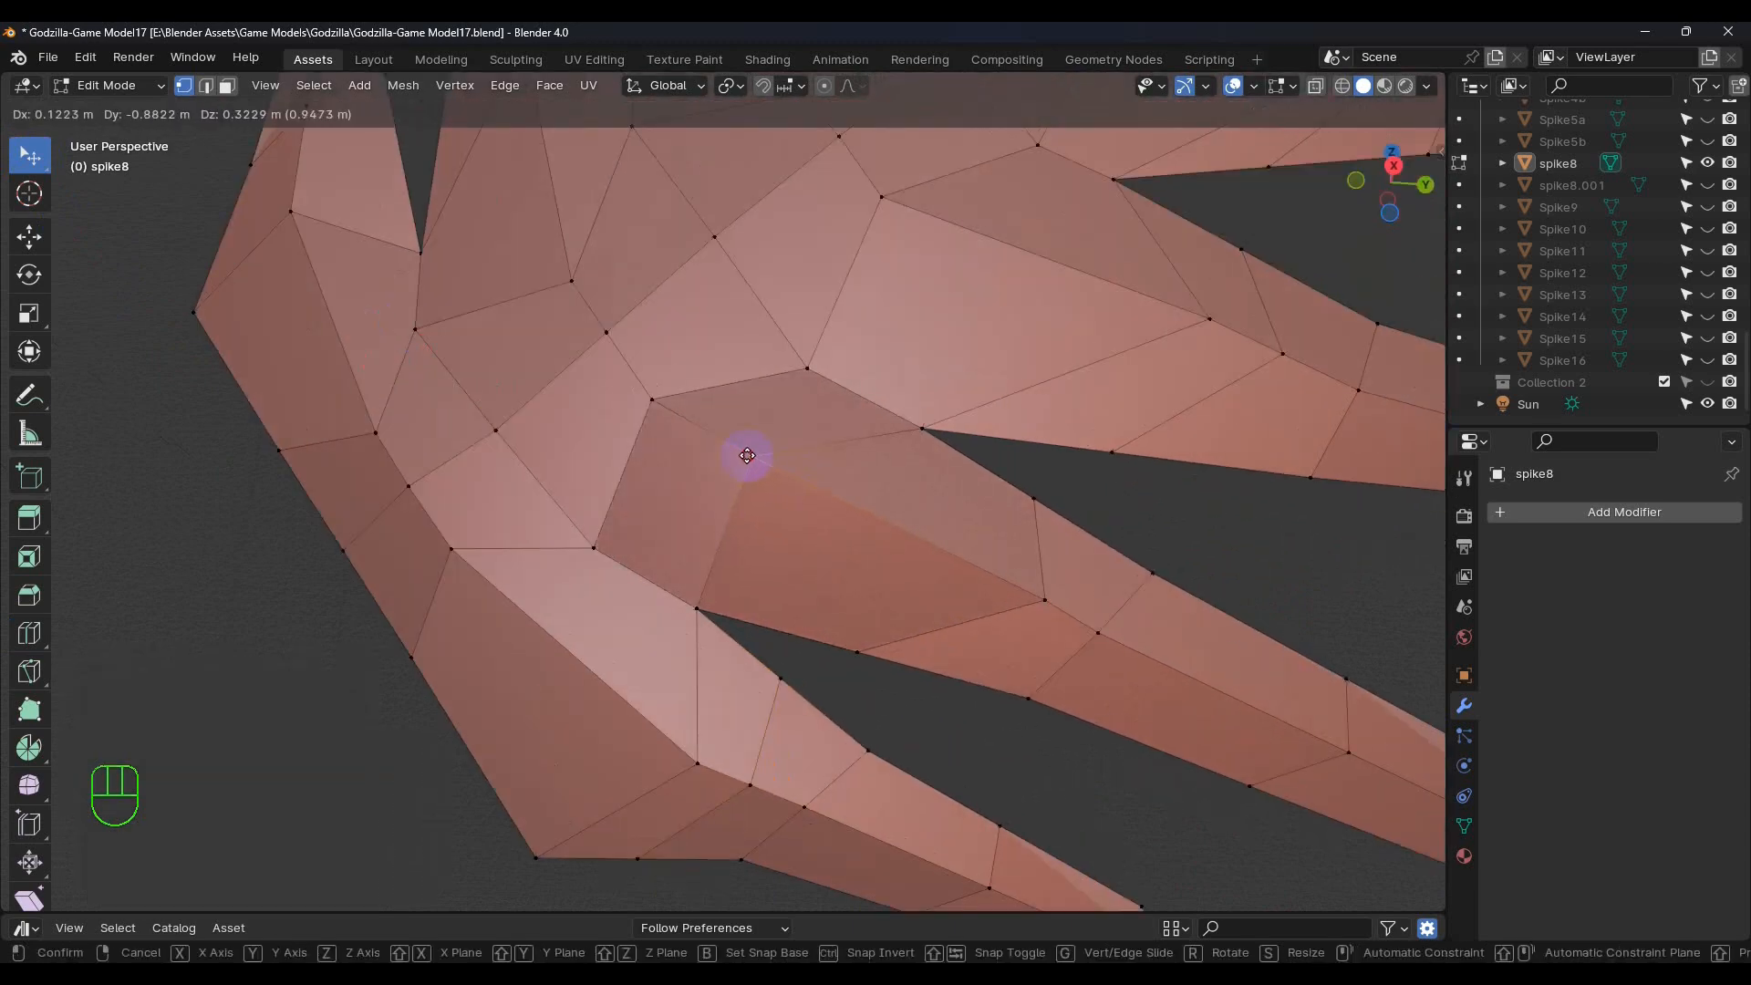
{"action": "left_click", "coordinate": [731, 447]}
{"action": "left_click", "coordinate": [696, 764]}
{"action": "key", "text": "g"}
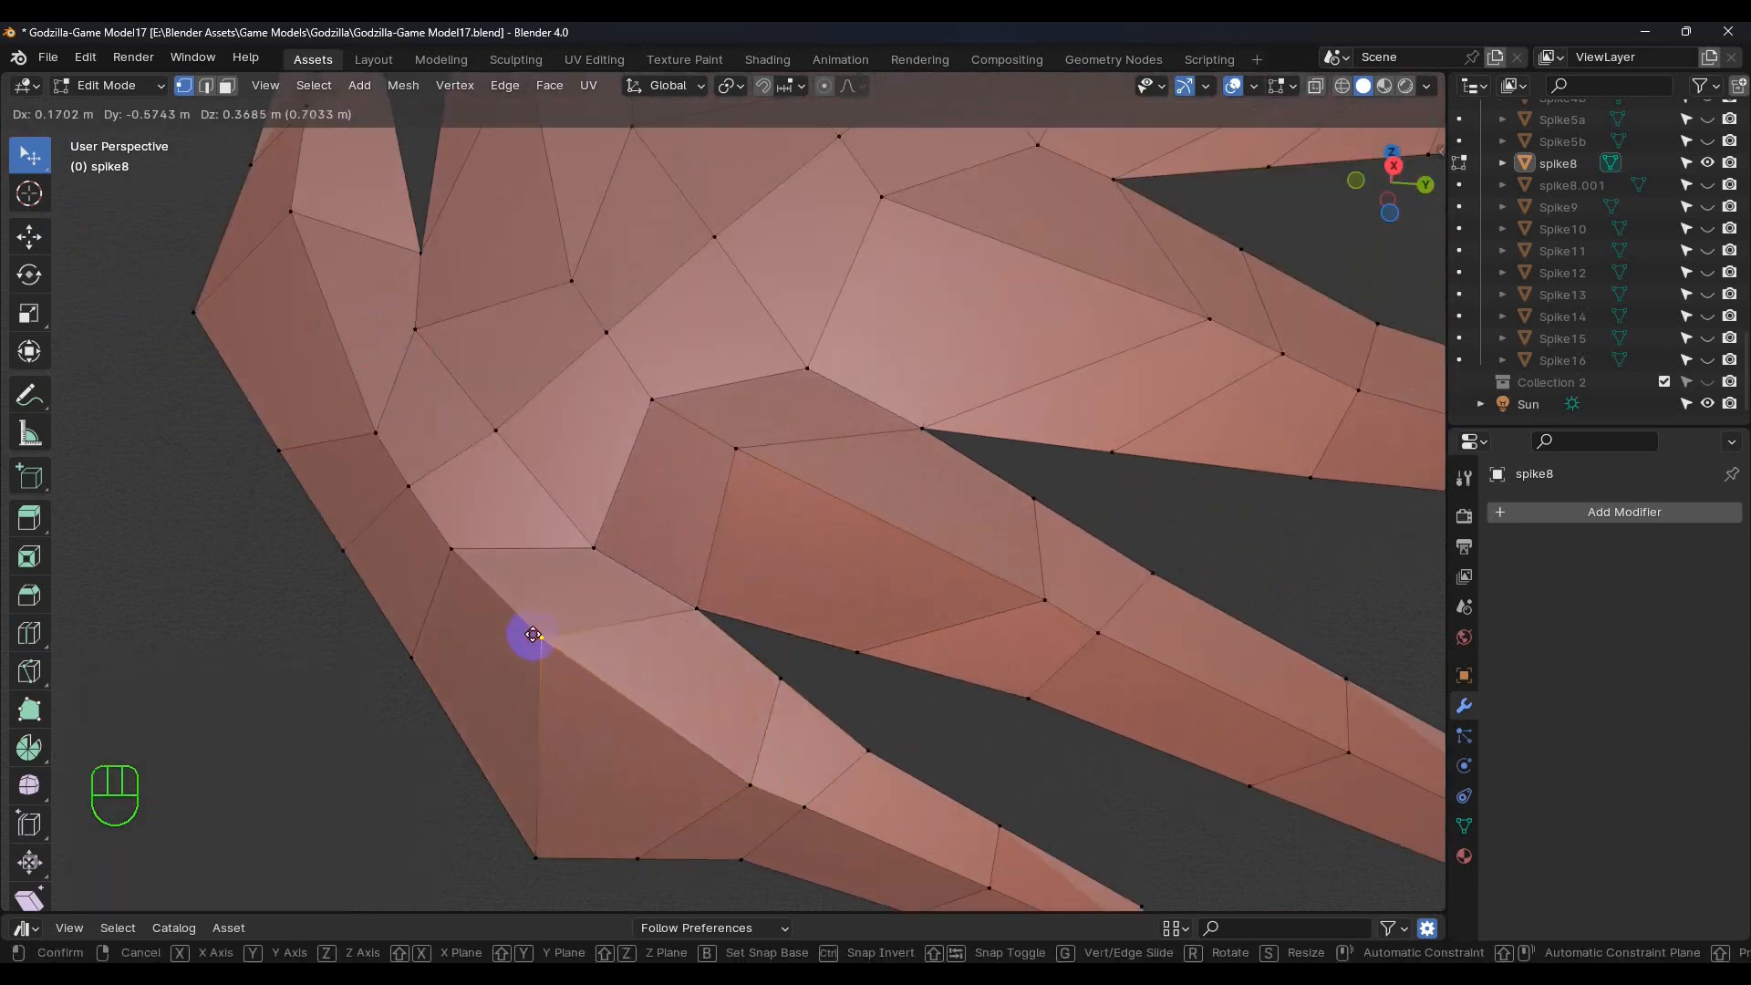
{"action": "left_click", "coordinate": [515, 631]}
Move the base centre-line vertices of the two upper long +Y side spikes inward toward the ridge on the +X face
{"action": "middle_click_drag", "start_coordinate": [520, 624], "coordinate": [957, 547], "text": "shift"}
{"action": "left_click", "coordinate": [970, 562]}
{"action": "key", "text": "g"}
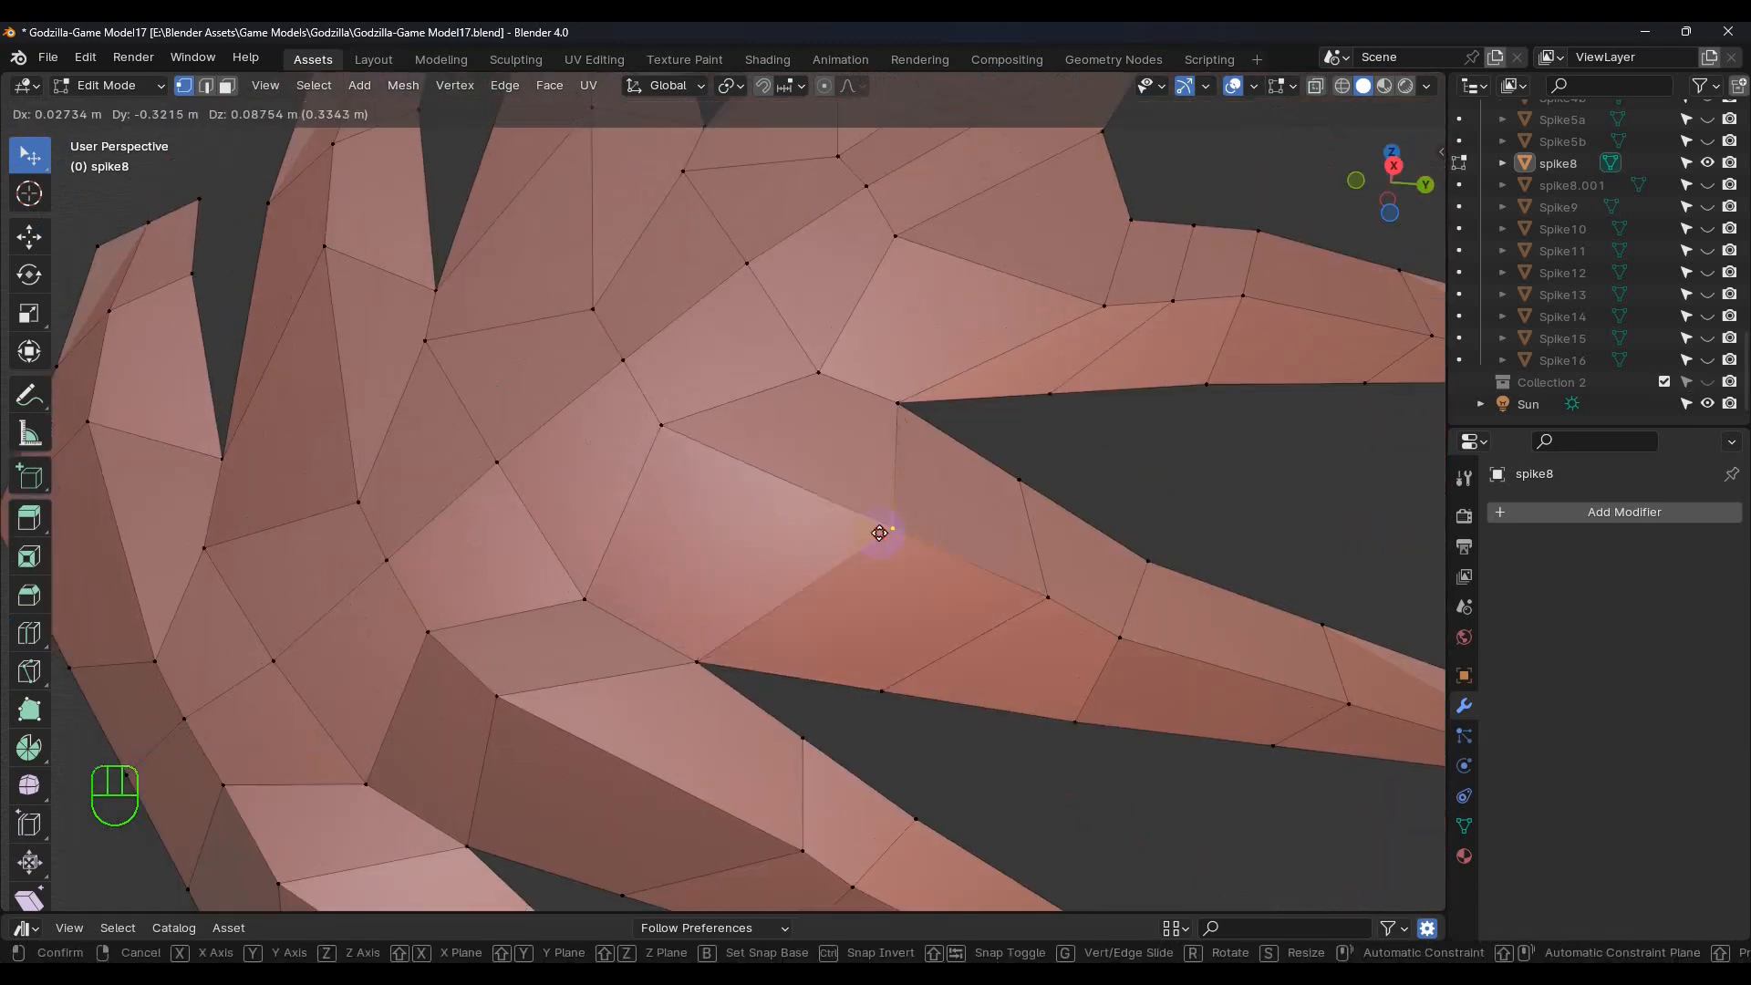
{"action": "left_click", "coordinate": [729, 463]}
{"action": "left_click", "coordinate": [1097, 305]}
{"action": "key", "text": "g"}
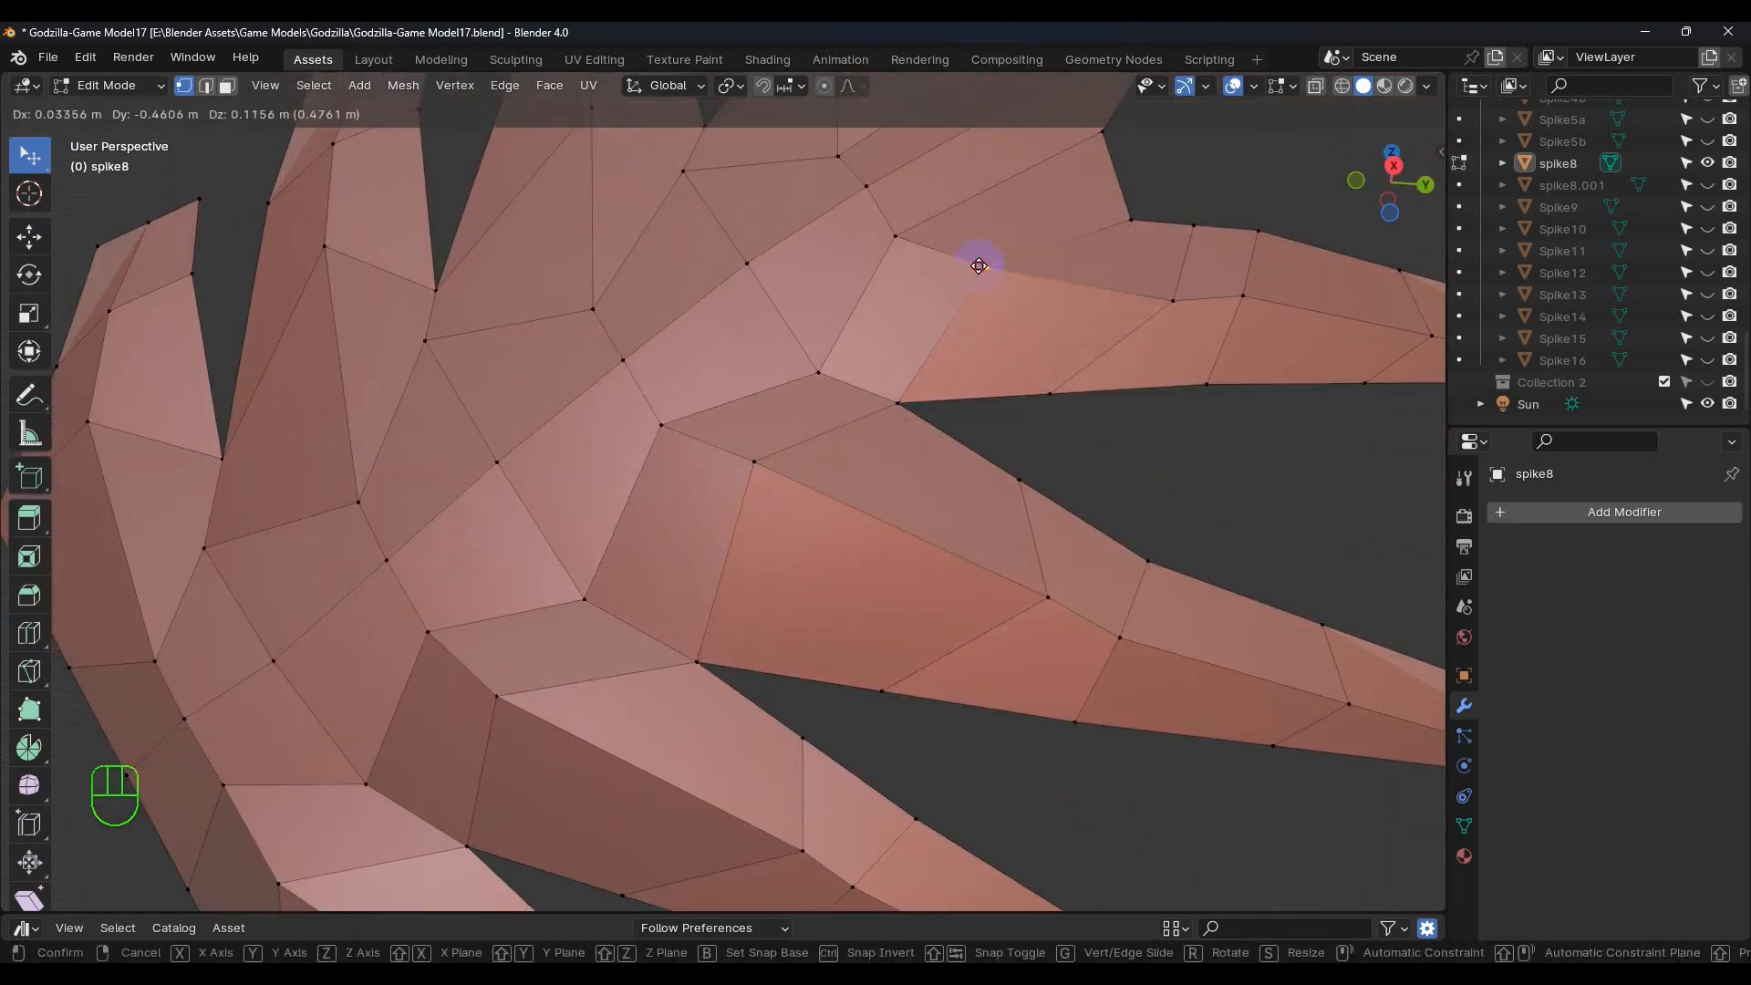
{"action": "left_click", "coordinate": [950, 256]}
Move the second centre-line vertex of each of the four +Y side spikes inward to even out their segments on the +X face
{"action": "middle_click_drag", "start_coordinate": [1201, 367], "coordinate": [1194, 329]}
{"action": "left_click", "coordinate": [1202, 306]}
{"action": "key", "text": "g"}
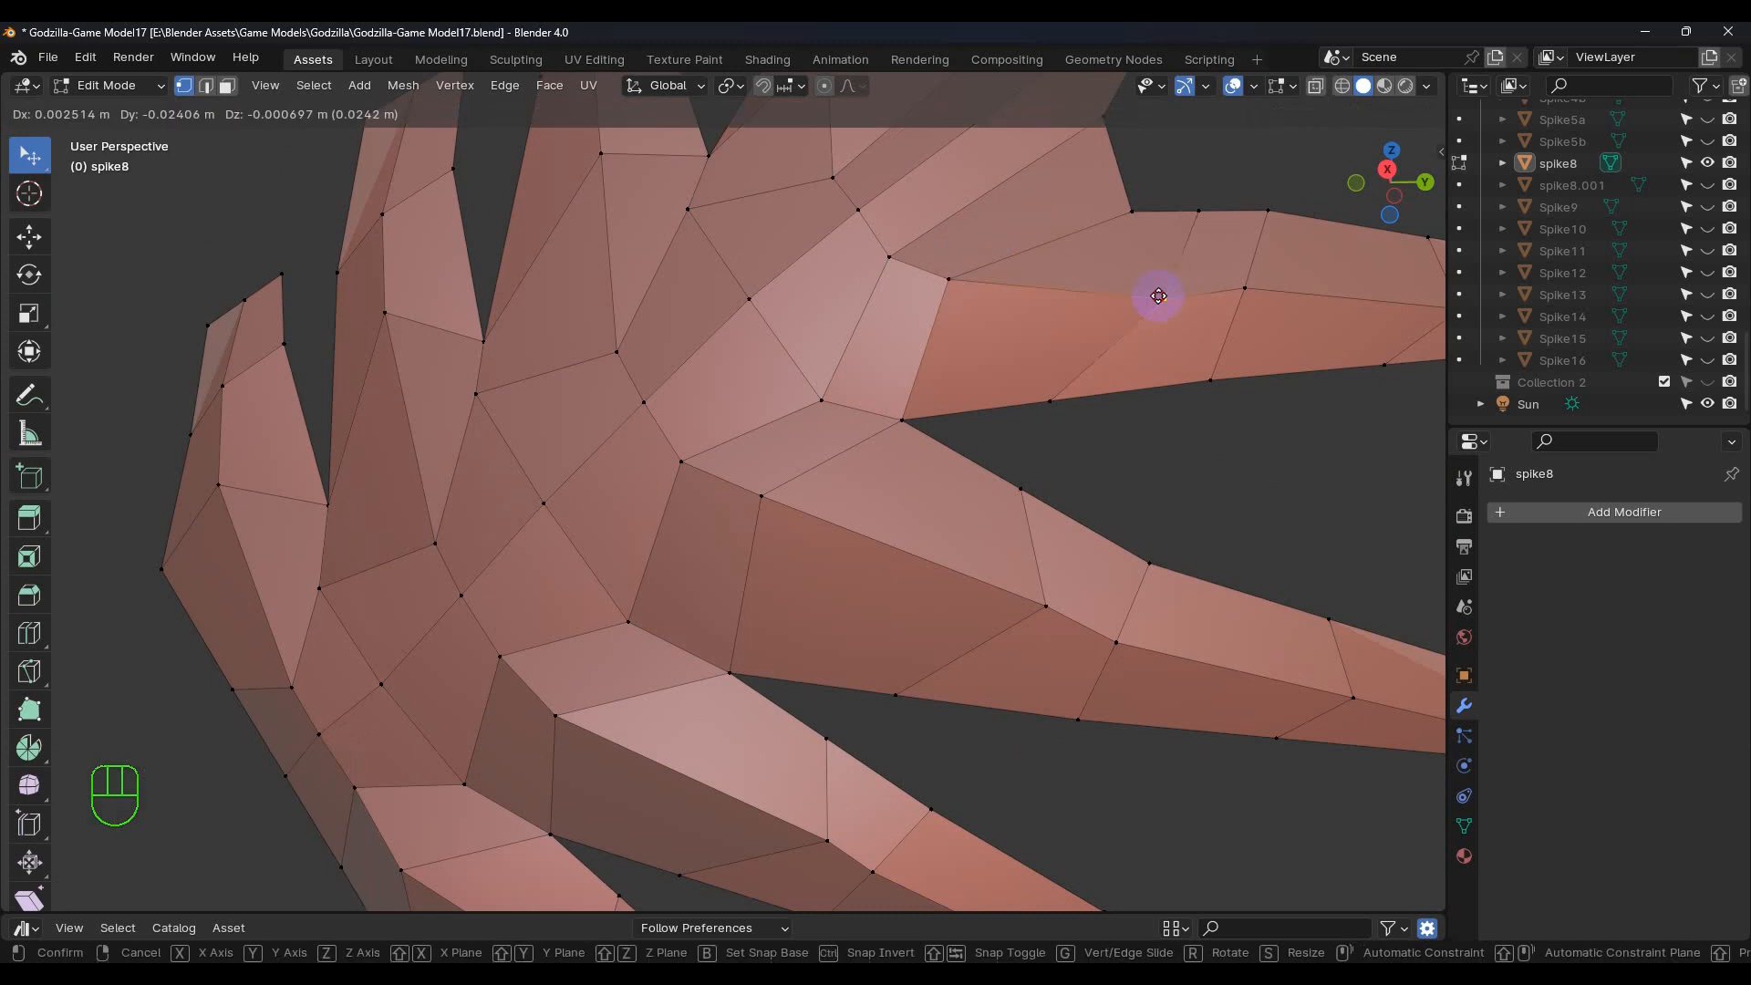
{"action": "left_click", "coordinate": [1108, 291]}
{"action": "left_click", "coordinate": [1041, 604]}
{"action": "key", "text": "g"}
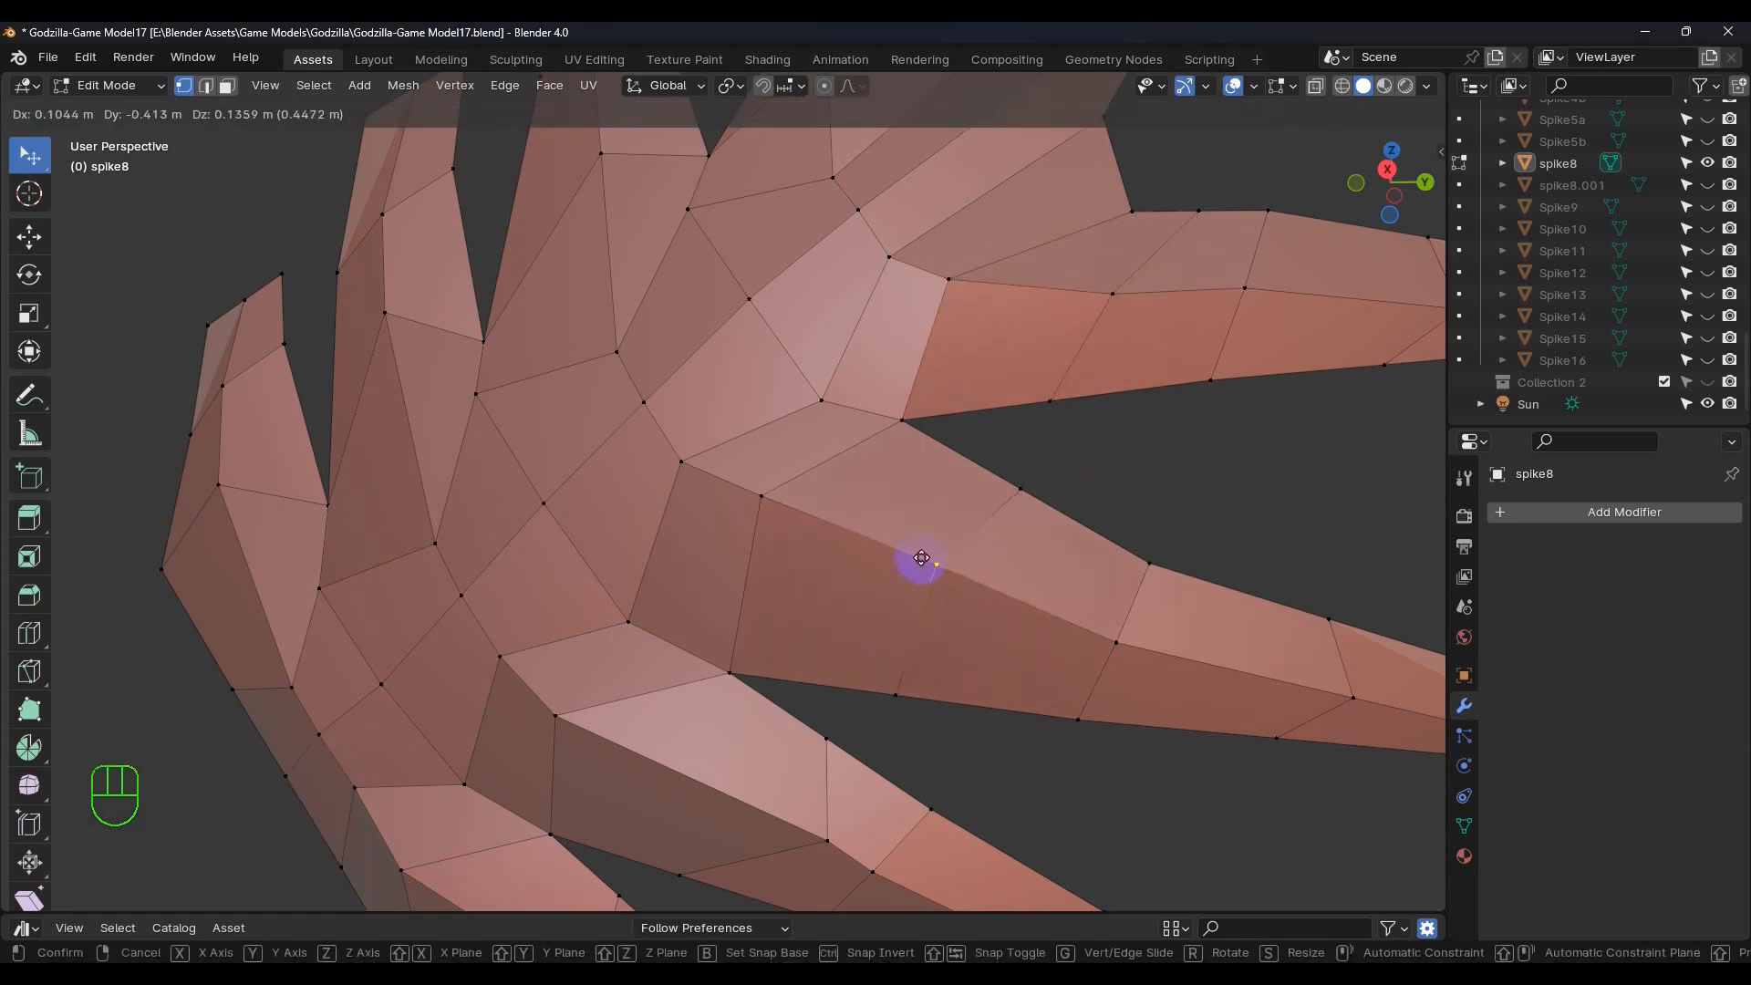
{"action": "left_click", "coordinate": [921, 558]}
{"action": "left_click", "coordinate": [819, 852]}
{"action": "key", "text": "g"}
{"action": "left_click", "coordinate": [737, 800]}
{"action": "middle_click_drag", "start_coordinate": [796, 756], "coordinate": [1088, 383], "text": "shift"}
{"action": "mouse_move", "coordinate": [984, 593]}
{"action": "left_mouse_down"}
{"action": "mouse_move", "coordinate": [985, 610]}
{"action": "mouse_move", "coordinate": [1005, 595]}
{"action": "mouse_move", "coordinate": [981, 600]}
{"action": "left_mouse_up"}
{"action": "left_click_drag", "start_coordinate": [881, 632], "coordinate": [801, 586]}
Switch to edge selection and shift an edge loop around the lowest +Y side spike to adjust its shape
{"action": "scroll", "coordinate": [1036, 618], "scroll_direction": "down", "scroll_amount": 5}
{"action": "middle_click_drag", "start_coordinate": [1036, 618], "coordinate": [938, 614]}
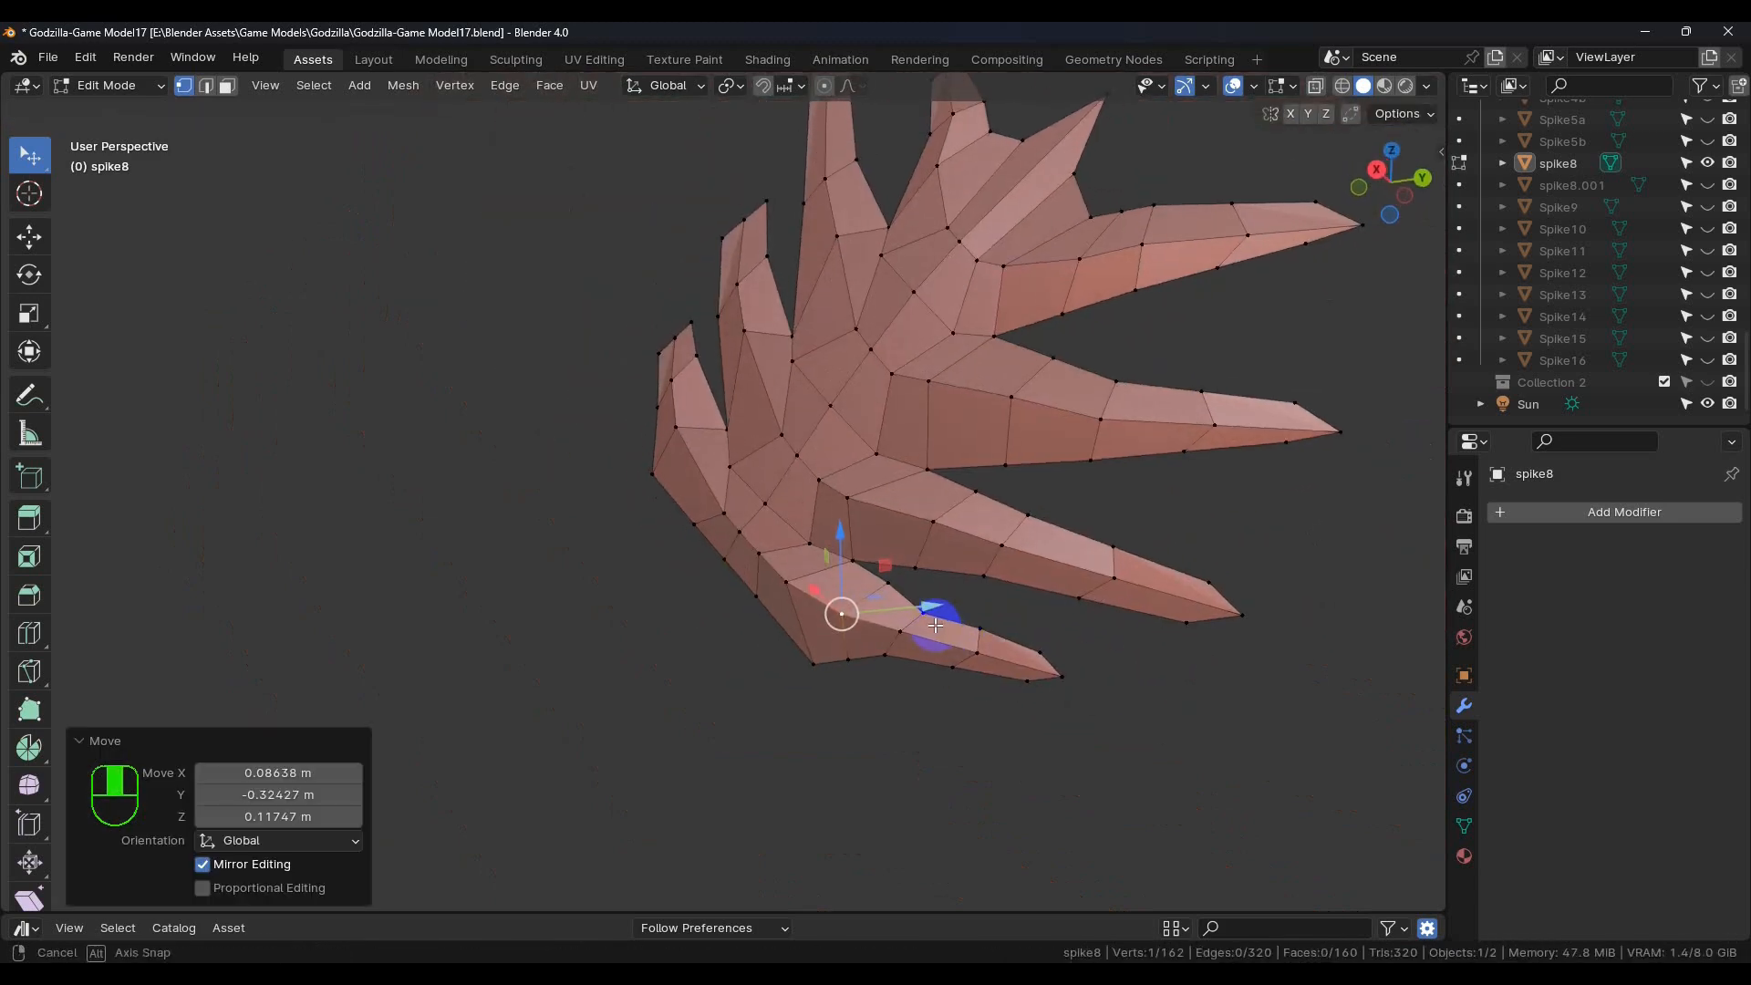
{"action": "left_click", "coordinate": [204, 90]}
{"action": "middle_click_drag", "start_coordinate": [910, 468], "coordinate": [864, 583]}
{"action": "scroll", "coordinate": [949, 520], "scroll_direction": "up", "scroll_amount": 4}
{"action": "middle_click_drag", "start_coordinate": [949, 519], "coordinate": [895, 442]}
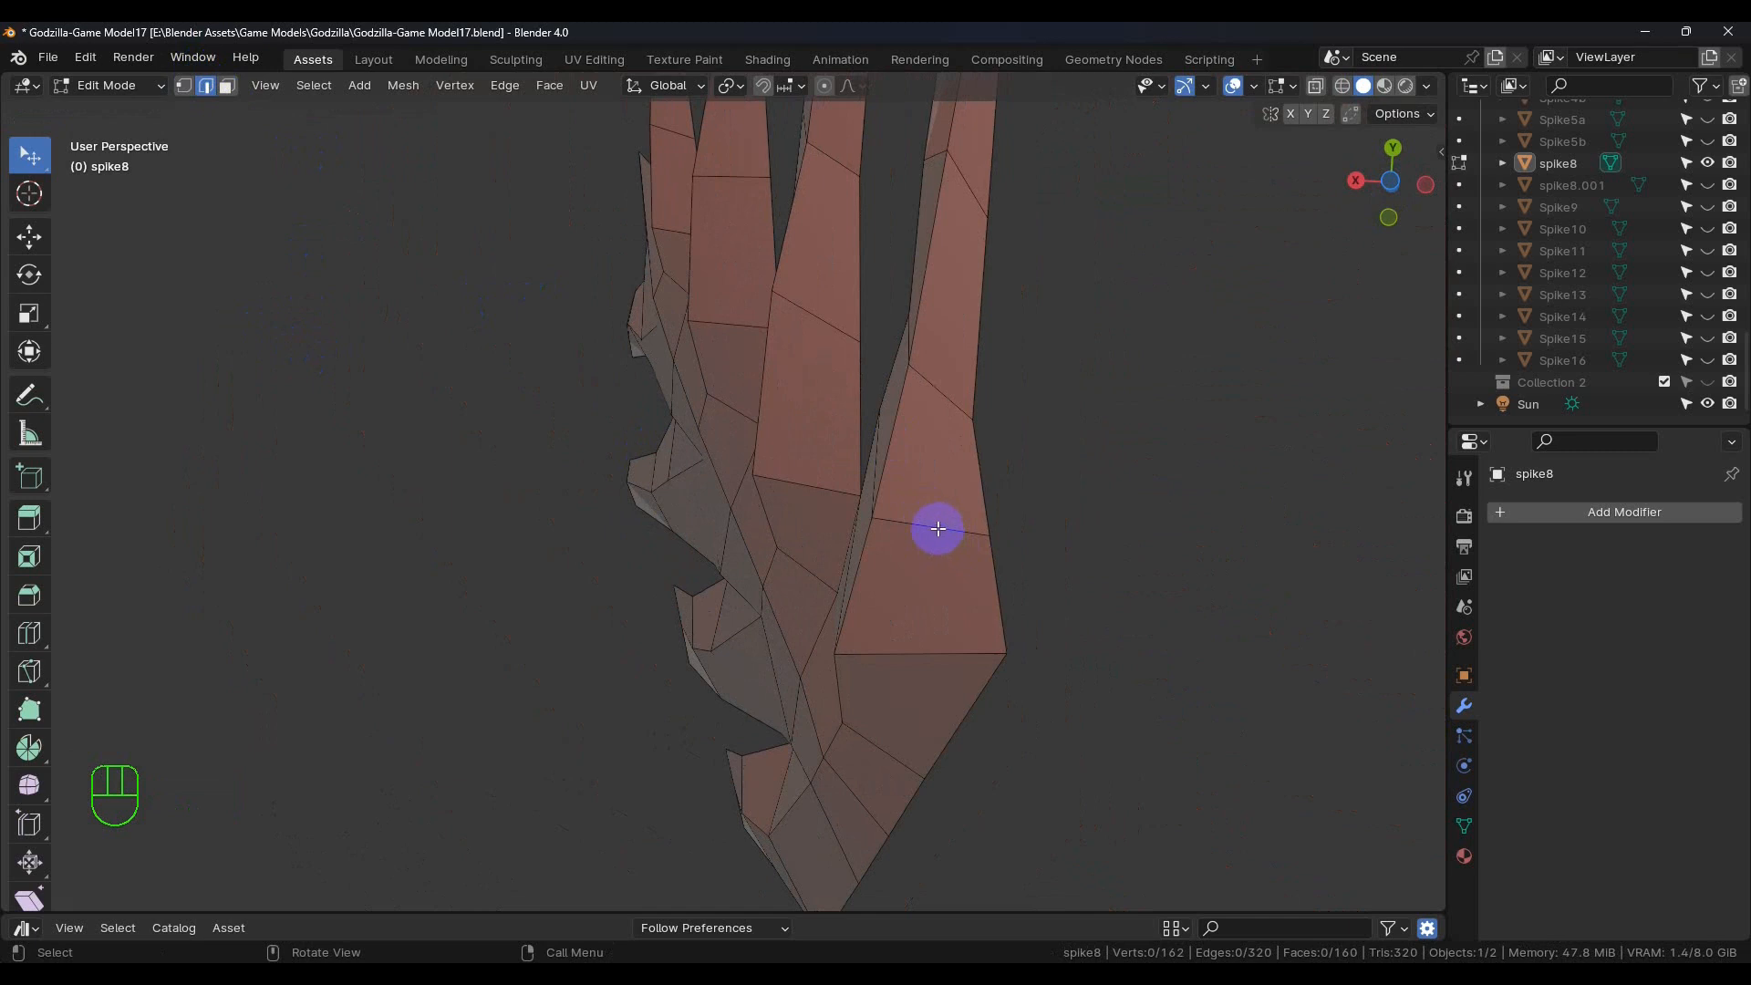
{"action": "middle_click_drag", "start_coordinate": [942, 530], "coordinate": [989, 555]}
{"action": "left_click_drag", "start_coordinate": [989, 556], "coordinate": [976, 507]}
{"action": "left_click", "coordinate": [1103, 521], "text": "alt"}
{"action": "left_click_drag", "start_coordinate": [1115, 516], "coordinate": [1109, 478]}
Move the outer edge loop of the lowest +Y side spike by about -0.108 m in X, 0.017 m in Y and 0.030 m in Z
{"action": "middle_click_drag", "start_coordinate": [1165, 505], "coordinate": [903, 541]}
{"action": "left_click", "coordinate": [911, 545]}
{"action": "left_click_drag", "start_coordinate": [922, 536], "coordinate": [938, 571]}
{"action": "middle_click_drag", "start_coordinate": [1064, 590], "coordinate": [951, 434]}
{"action": "scroll", "coordinate": [906, 727], "scroll_direction": "down", "scroll_amount": 3}
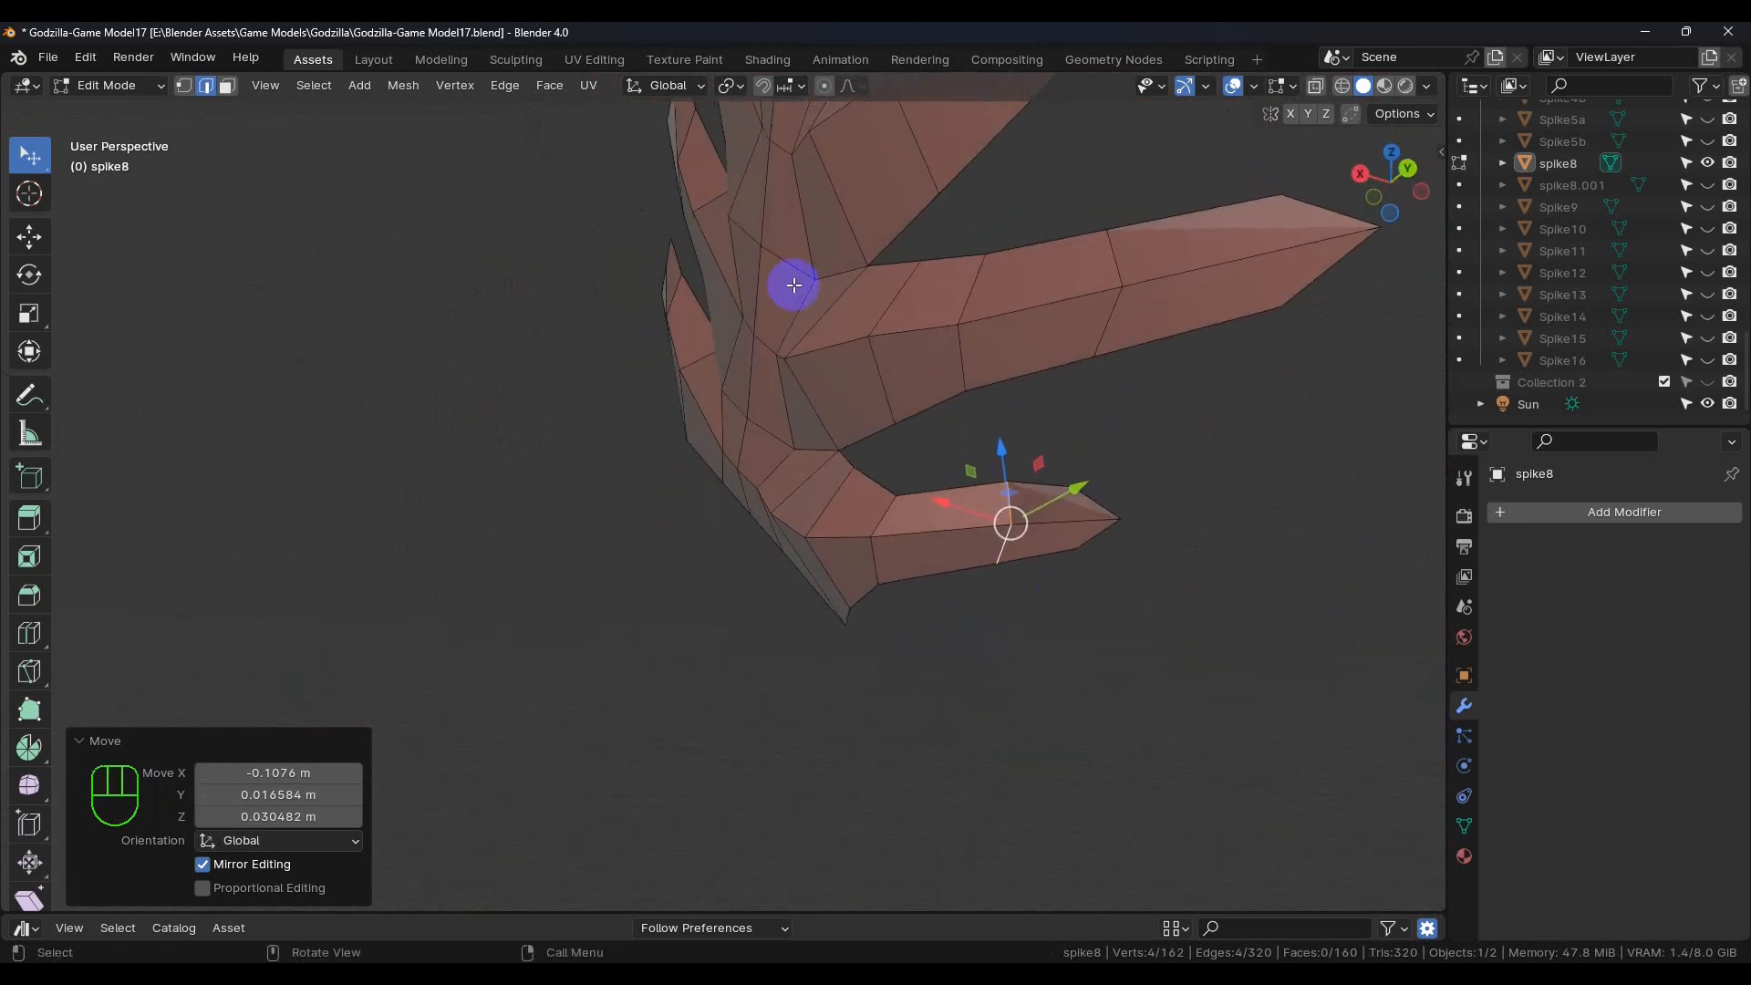
Switch to Sculpt Mode and build up the lowest +Y side spike's centre line and base on the +X face with Draw strokes
{"action": "left_click", "coordinate": [122, 95]}
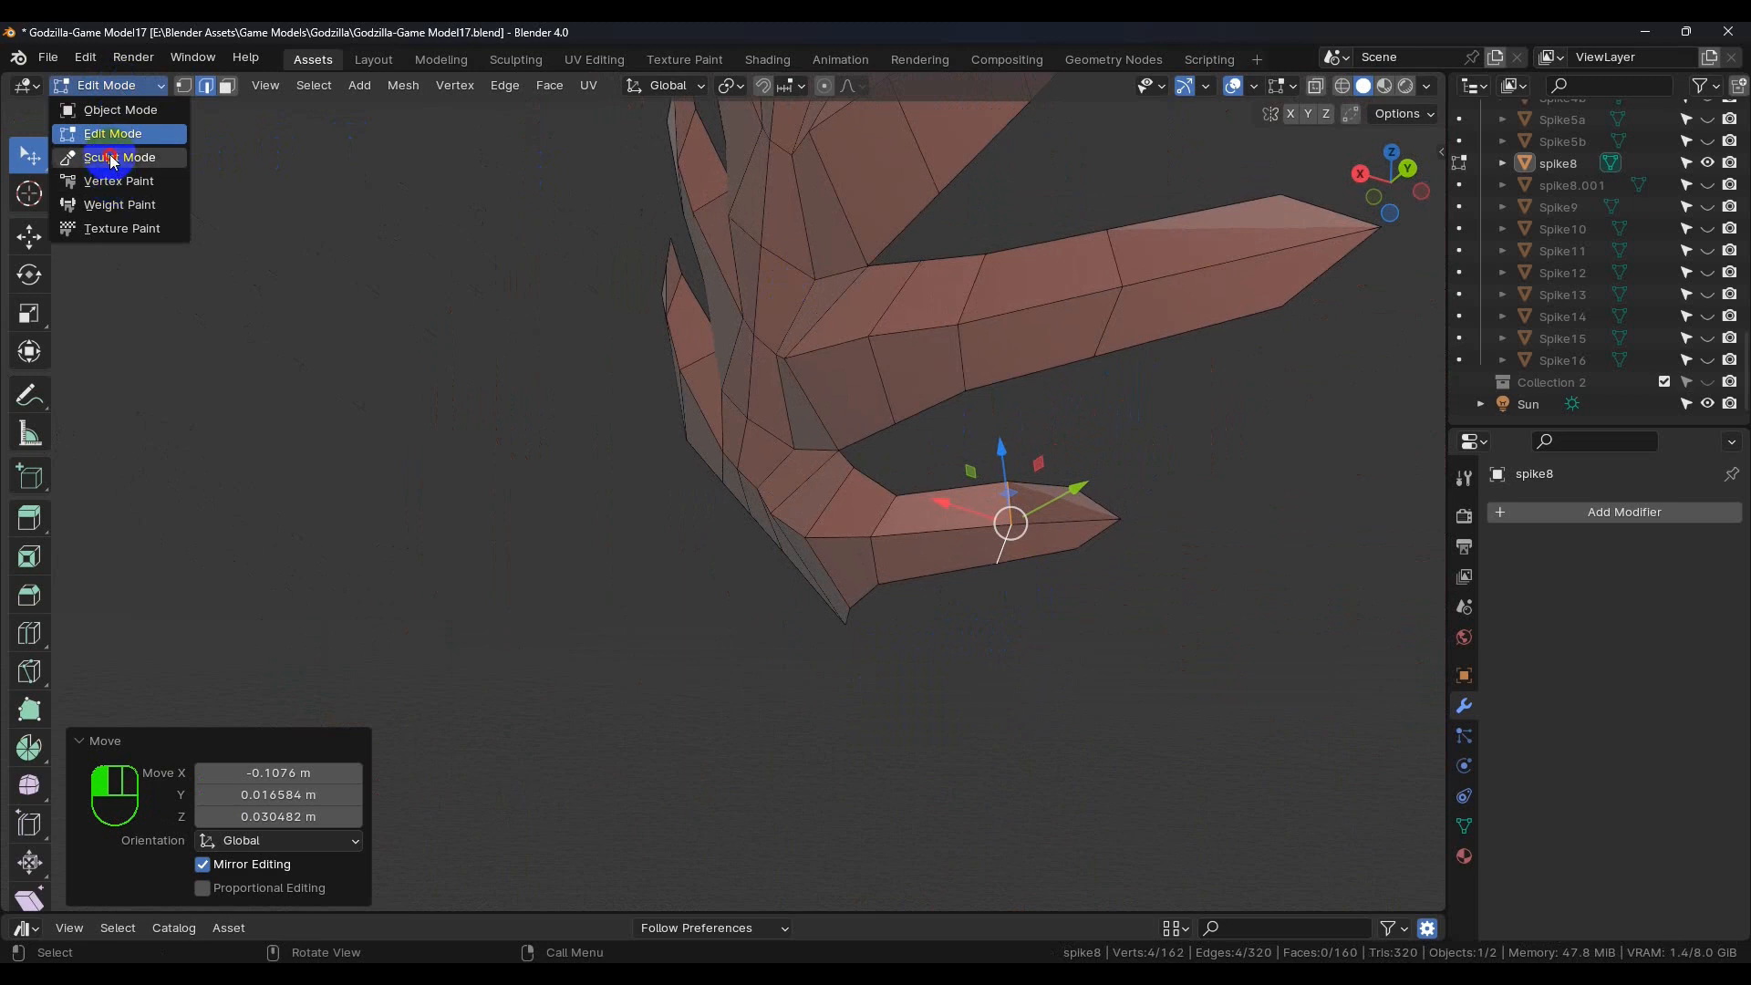
{"action": "left_click", "coordinate": [117, 155]}
{"action": "scroll", "coordinate": [1003, 551], "scroll_direction": "up", "scroll_amount": 2}
{"action": "scroll", "coordinate": [1003, 551], "scroll_direction": "up", "scroll_amount": 2}
{"action": "left_click_drag", "start_coordinate": [1045, 455], "coordinate": [981, 476]}
{"action": "middle_click_drag", "start_coordinate": [649, 510], "coordinate": [877, 514]}
{"action": "mouse_move", "coordinate": [992, 499]}
{"action": "left_mouse_down"}
{"action": "mouse_move", "coordinate": [656, 508]}
{"action": "mouse_move", "coordinate": [453, 487]}
{"action": "left_mouse_up"}
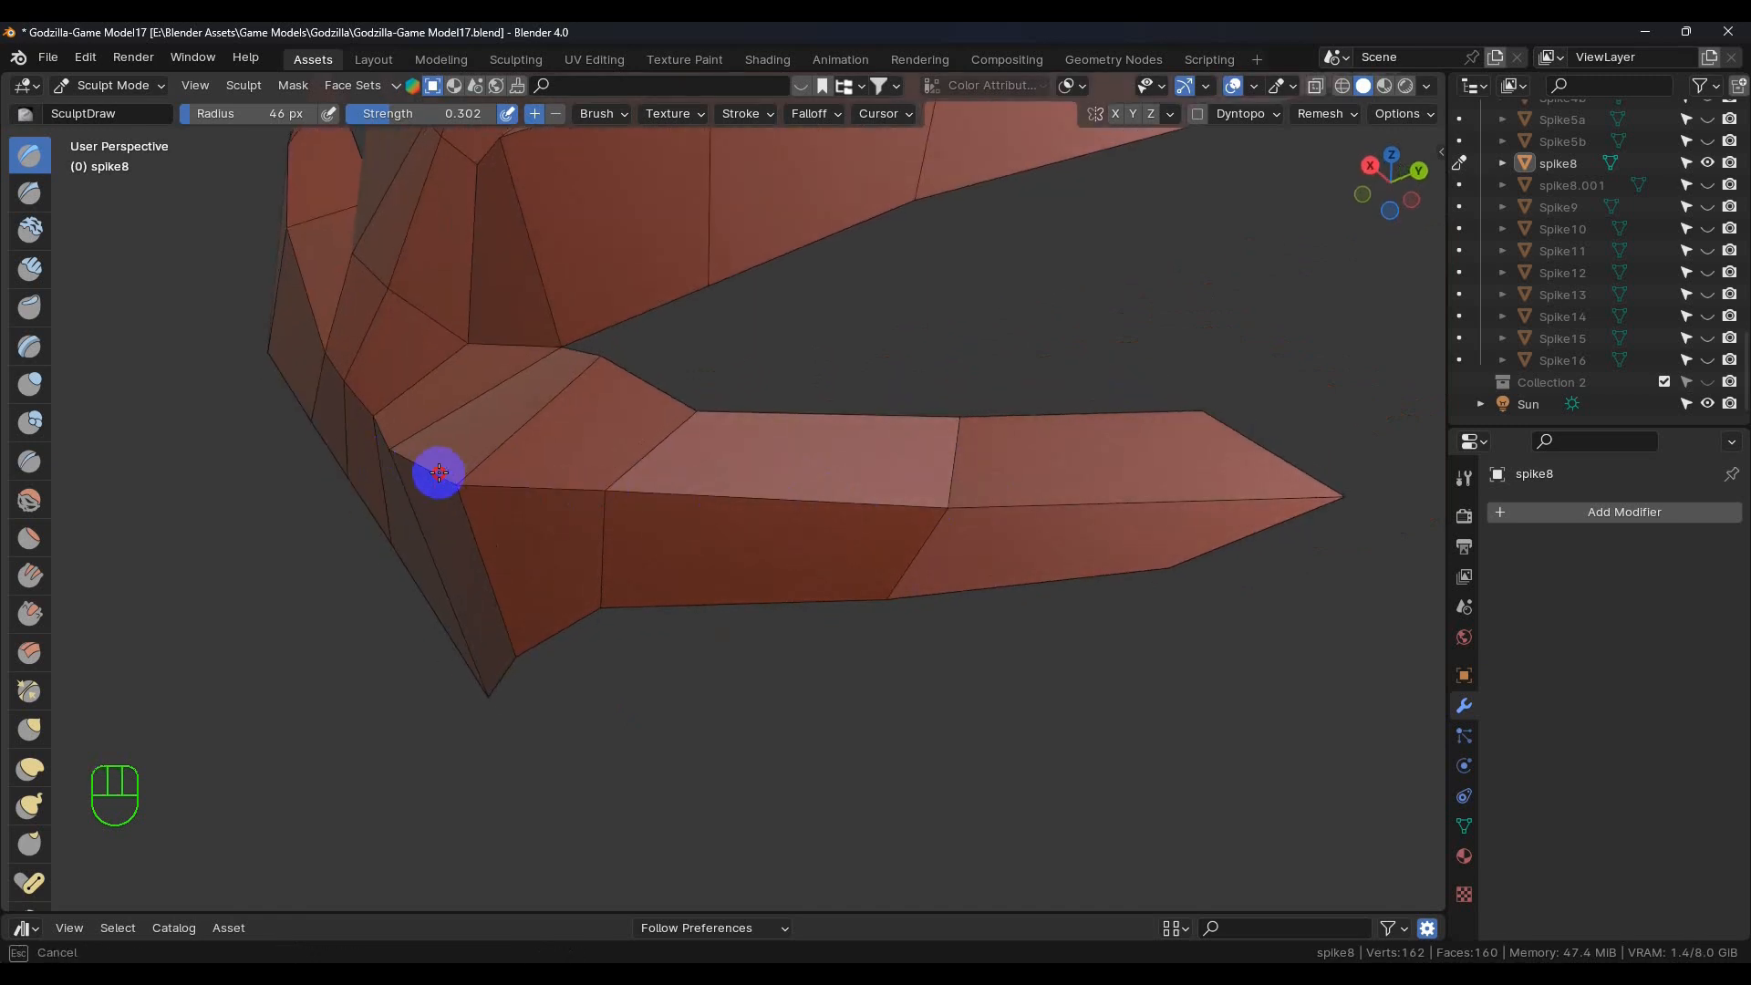
{"action": "left_click_drag", "start_coordinate": [325, 379], "coordinate": [500, 489]}
Raise the centre line and base of the lowest +Y side spike on the -X face with Draw strokes at 0.302 strength
{"action": "mouse_move", "coordinate": [501, 488]}
{"action": "middle_mouse_down"}
{"action": "mouse_move", "coordinate": [707, 539]}
{"action": "mouse_move", "coordinate": [523, 594]}
{"action": "mouse_move", "coordinate": [1008, 454]}
{"action": "middle_mouse_up"}
{"action": "left_click_drag", "start_coordinate": [1007, 453], "coordinate": [888, 454]}
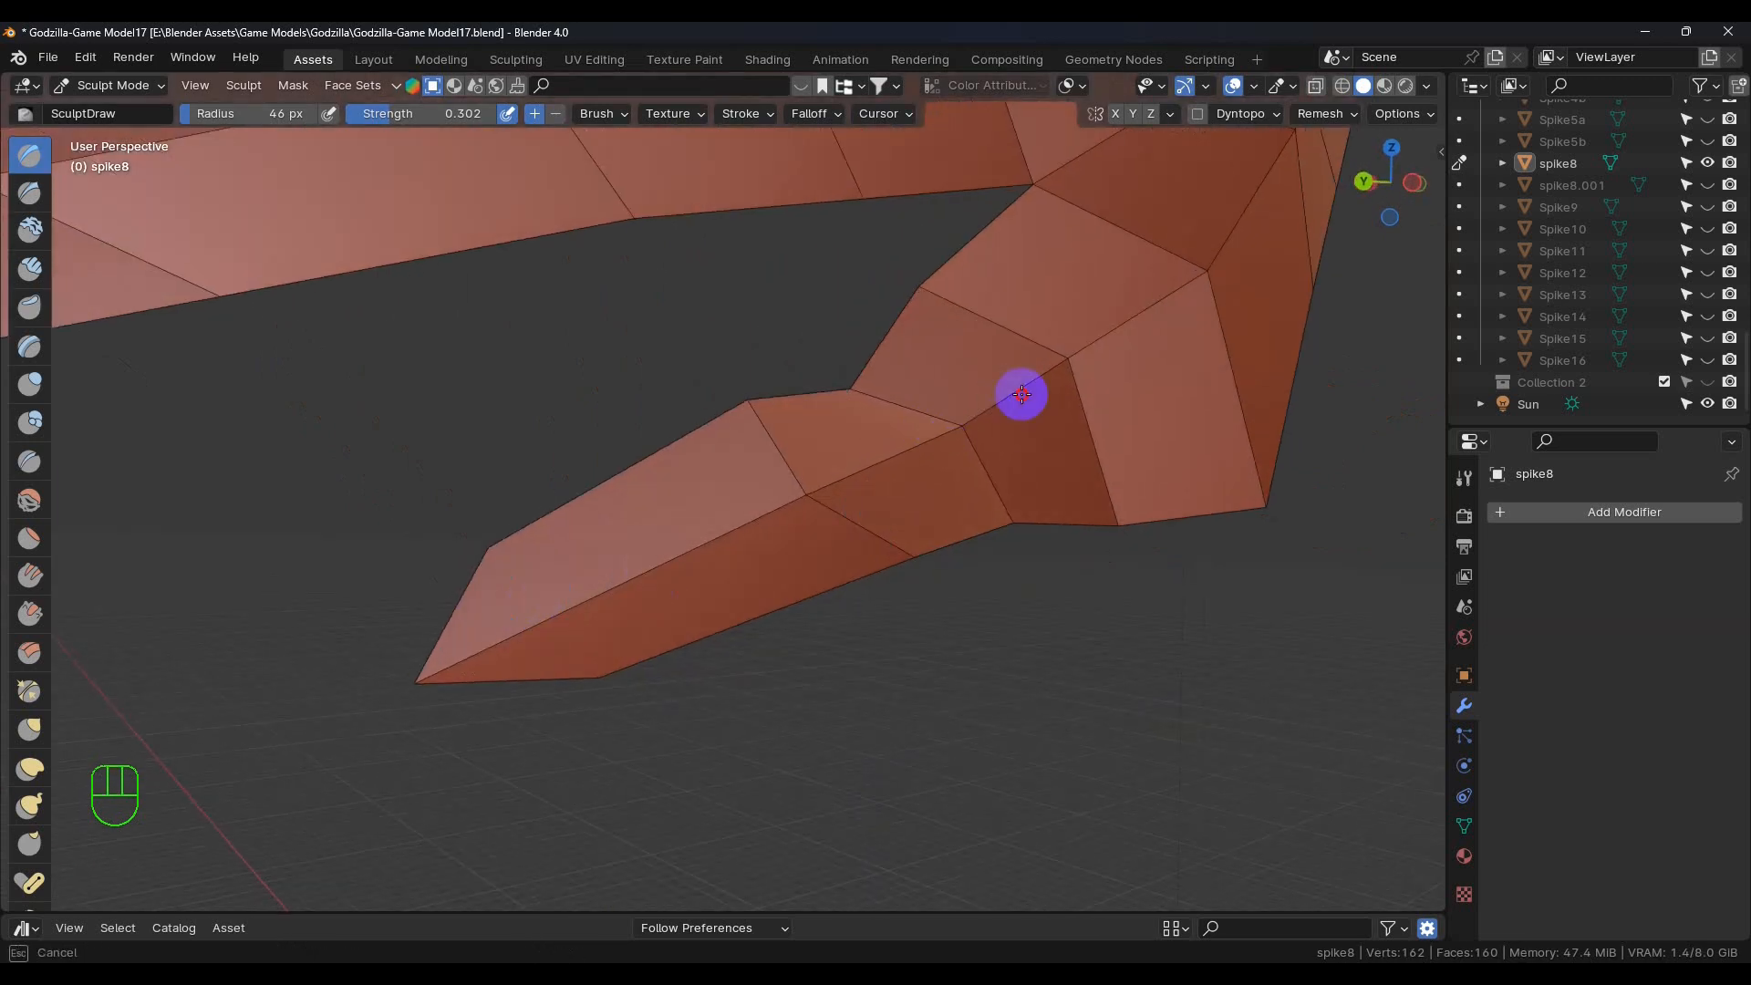
{"action": "mouse_move", "coordinate": [790, 490]}
{"action": "left_mouse_down"}
{"action": "mouse_move", "coordinate": [993, 402]}
{"action": "mouse_move", "coordinate": [1176, 277]}
{"action": "mouse_move", "coordinate": [1202, 280]}
{"action": "mouse_move", "coordinate": [1161, 328]}
{"action": "left_mouse_up"}
{"action": "mouse_move", "coordinate": [1161, 328]}
{"action": "middle_mouse_down"}
{"action": "mouse_move", "coordinate": [1157, 391]}
{"action": "mouse_move", "coordinate": [1215, 375]}
{"action": "mouse_move", "coordinate": [1166, 399]}
{"action": "middle_mouse_up"}
{"action": "mouse_move", "coordinate": [1166, 399]}
{"action": "left_mouse_down"}
{"action": "mouse_move", "coordinate": [1137, 372]}
{"action": "mouse_move", "coordinate": [1118, 384]}
{"action": "mouse_move", "coordinate": [1180, 364]}
{"action": "left_mouse_up"}
{"action": "middle_click_drag", "start_coordinate": [1180, 364], "coordinate": [1204, 274]}
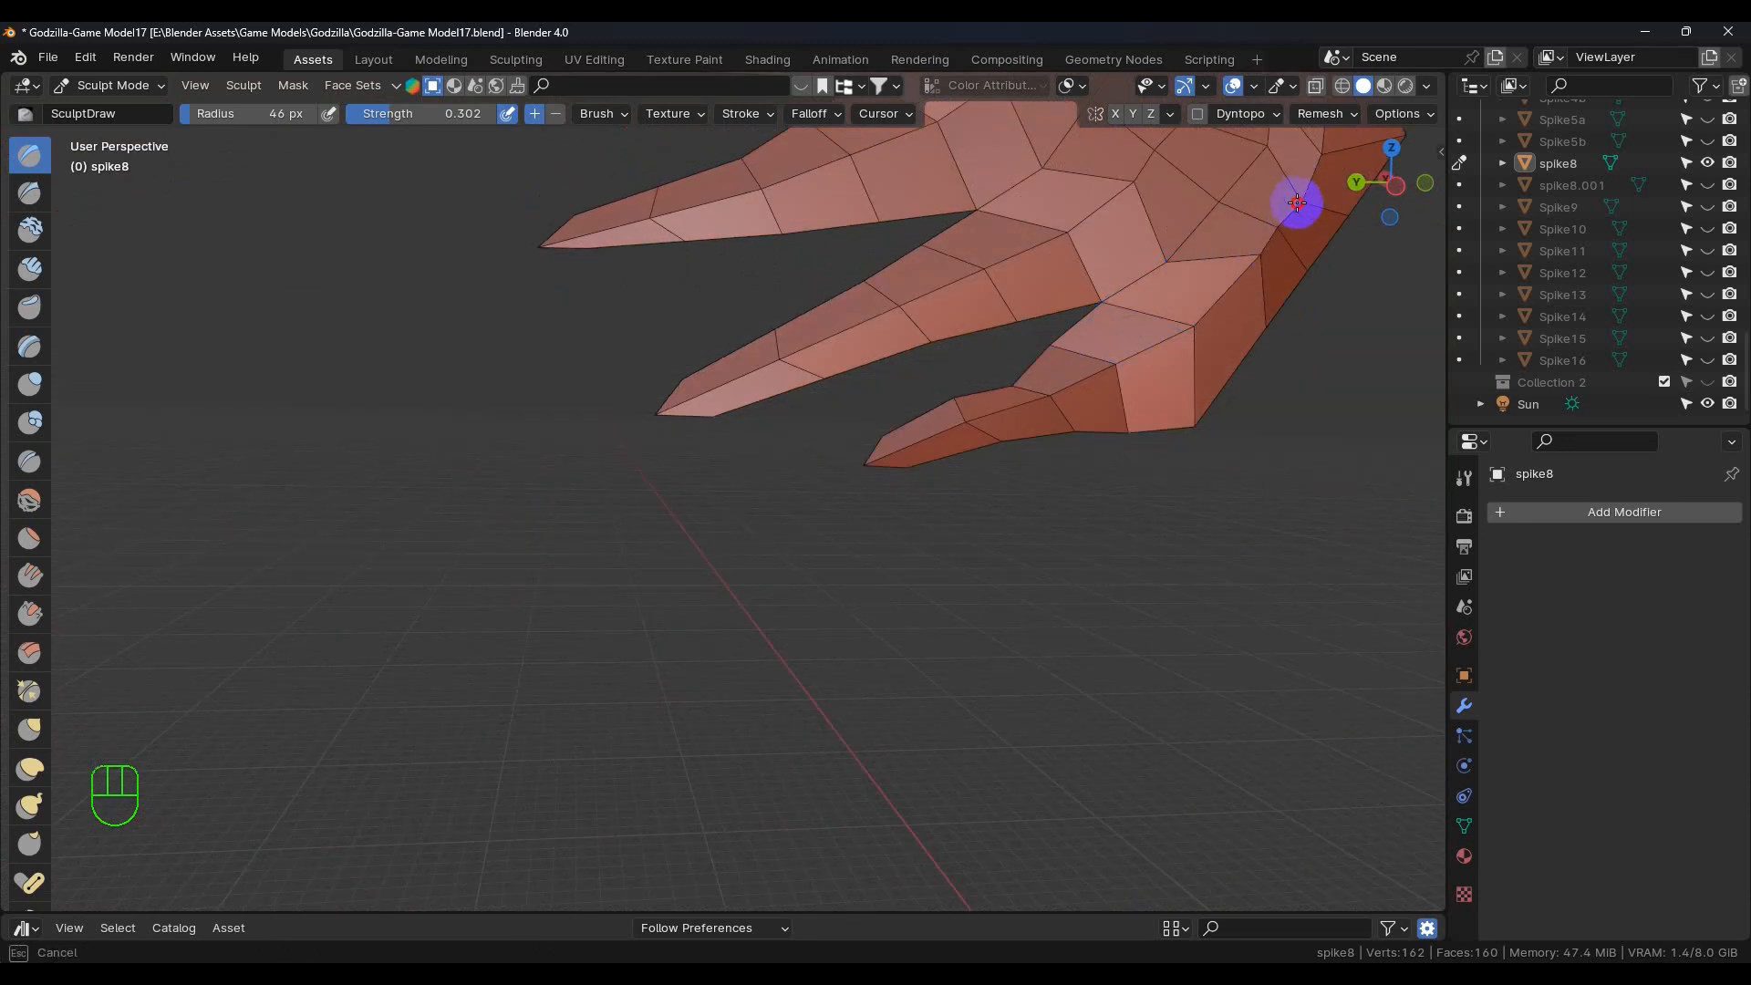
{"action": "mouse_move", "coordinate": [1311, 189]}
{"action": "middle_mouse_down"}
{"action": "mouse_move", "coordinate": [1203, 364]}
{"action": "mouse_move", "coordinate": [1286, 343]}
{"action": "mouse_move", "coordinate": [1231, 394]}
{"action": "mouse_move", "coordinate": [1091, 317]}
{"action": "middle_mouse_up"}
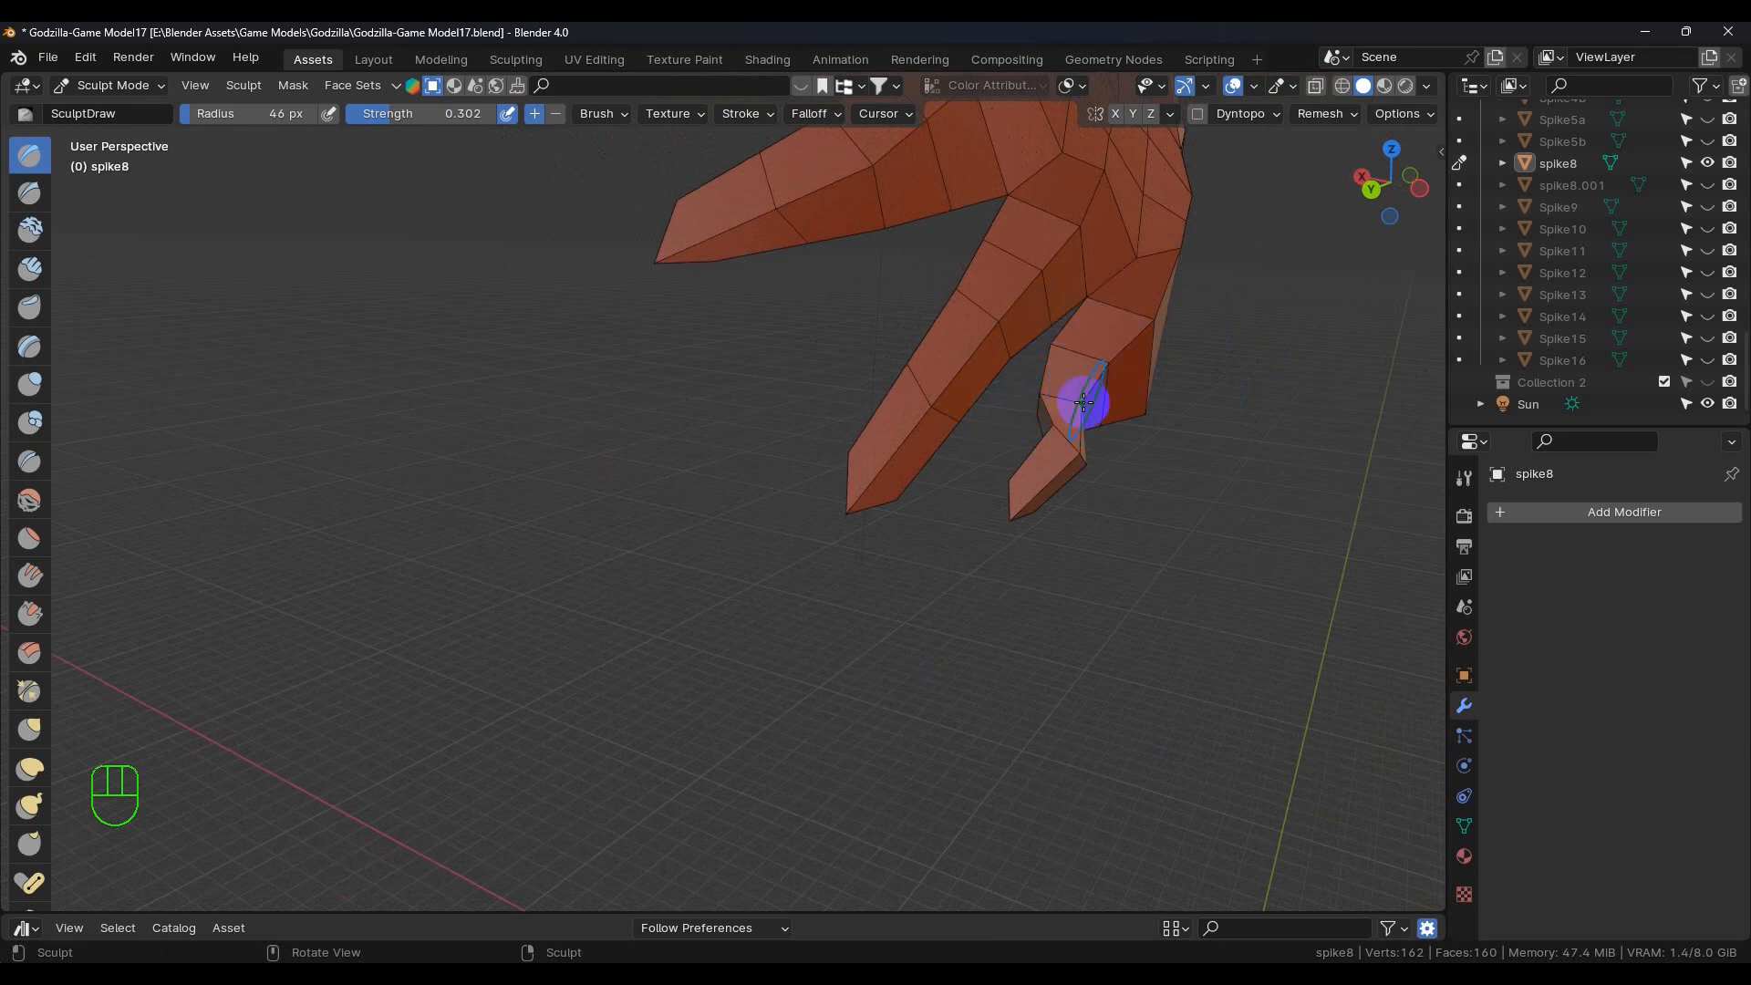
{"action": "middle_click_drag", "start_coordinate": [997, 375], "coordinate": [1011, 424], "text": "shift"}
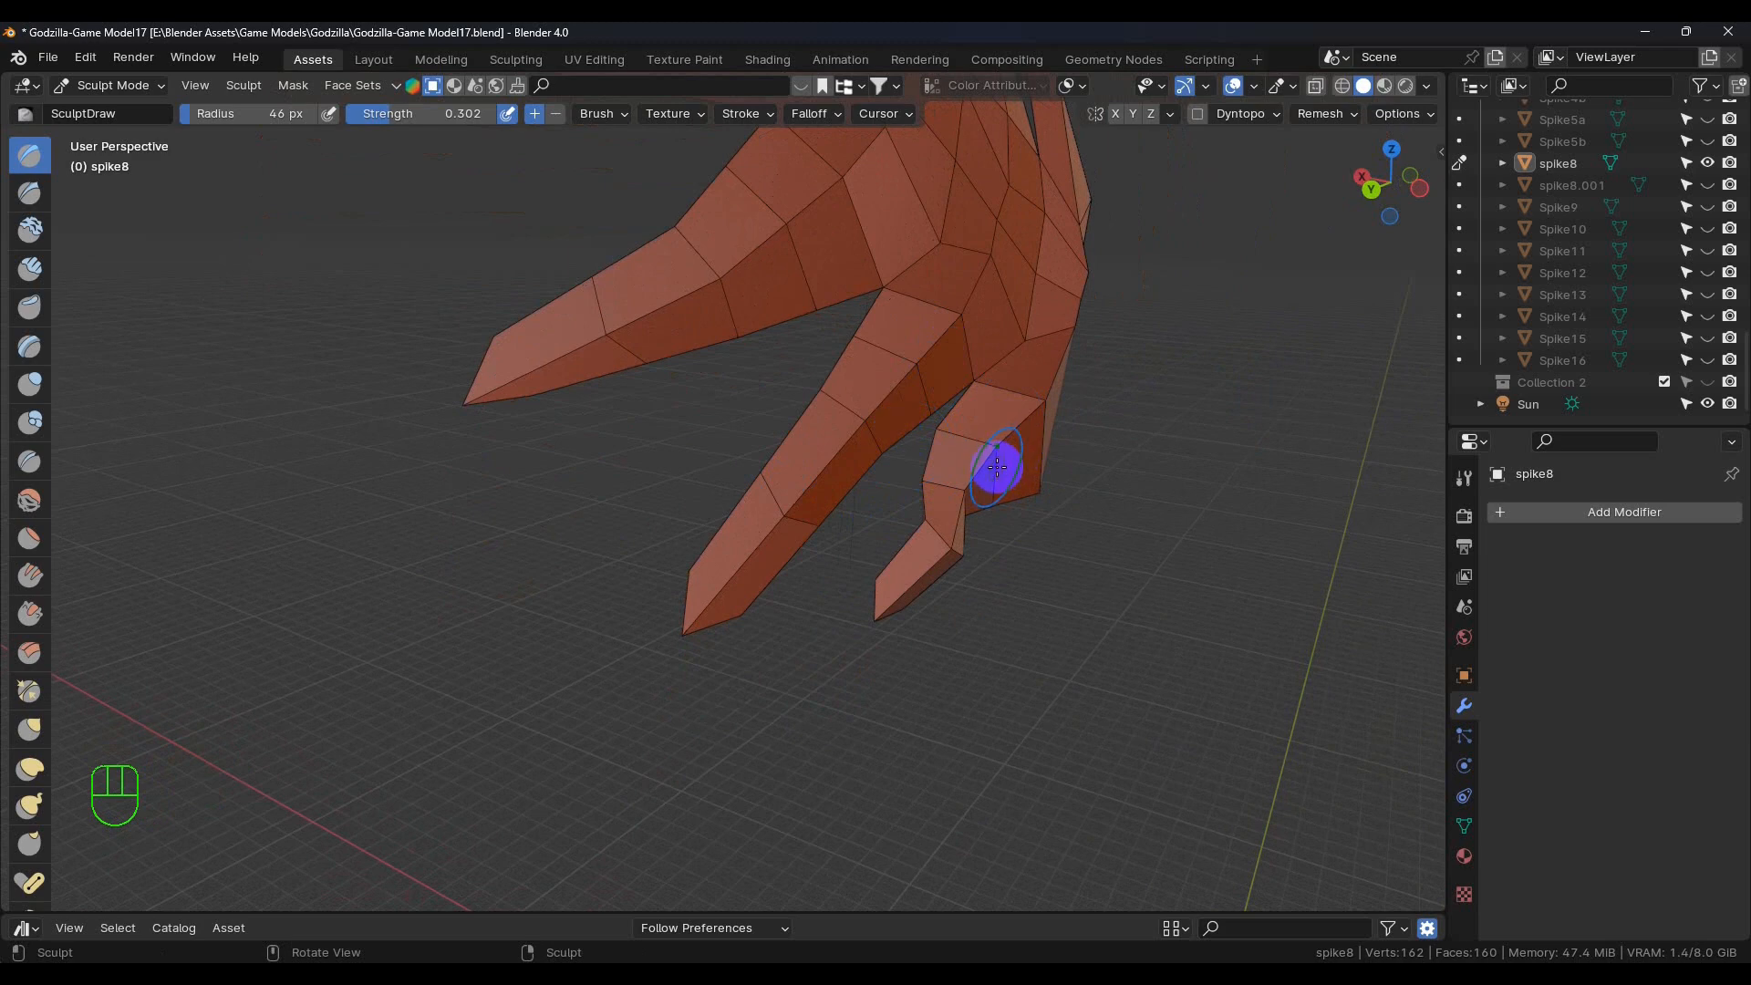